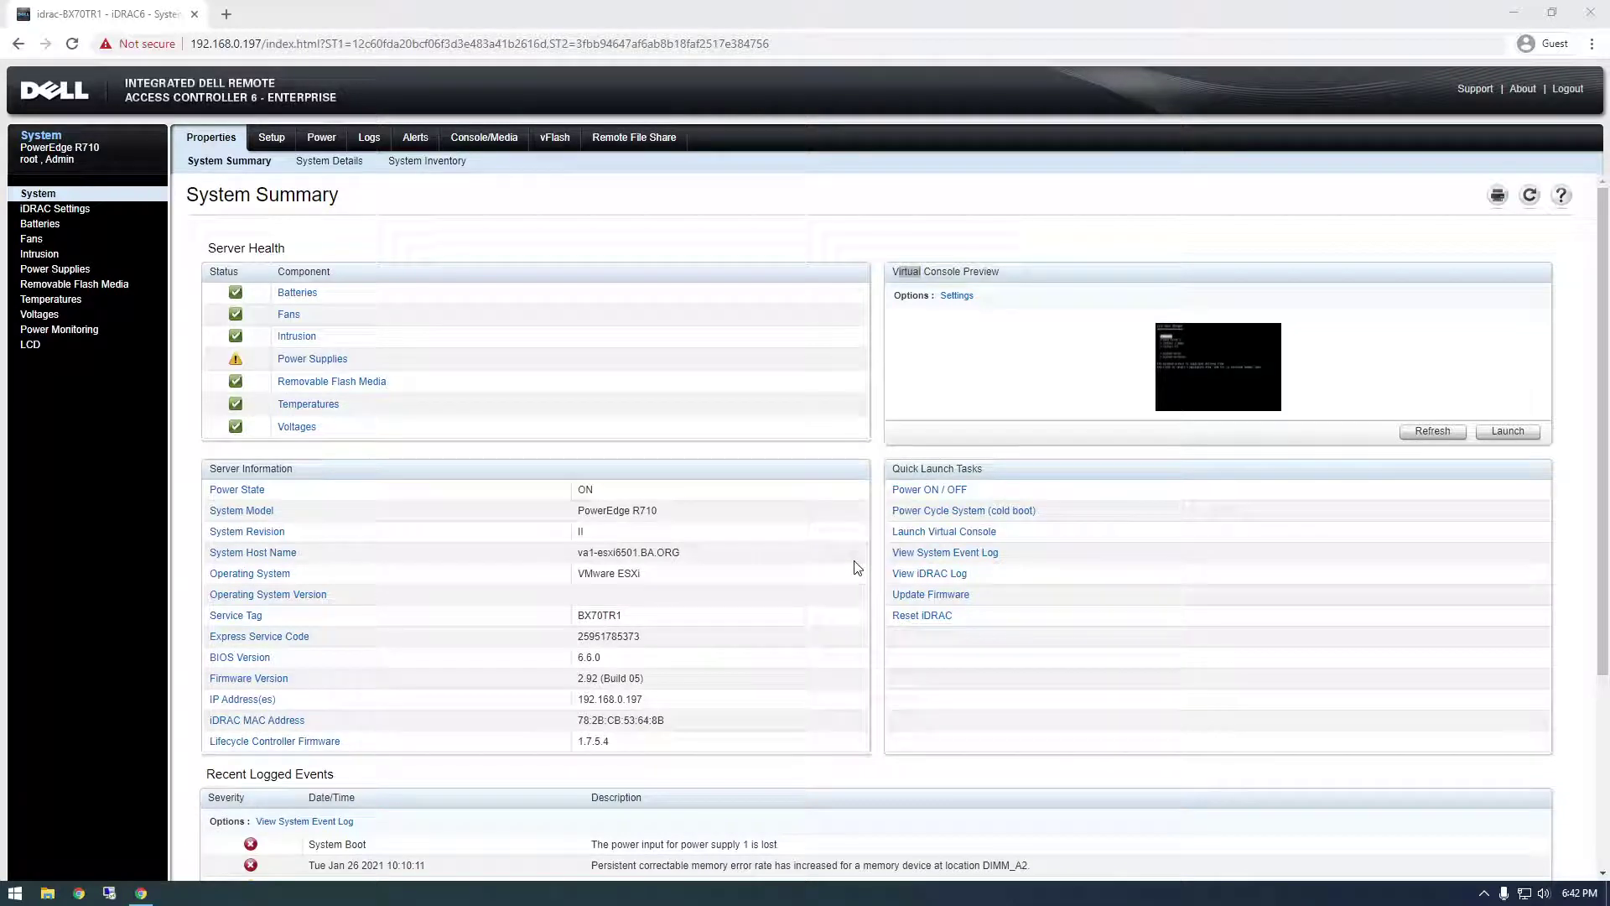
Launch the virtual console from the iDRAC6 System Summary page, downloading viewer.jnlp
{"action": "left_click", "coordinate": [905, 274]}
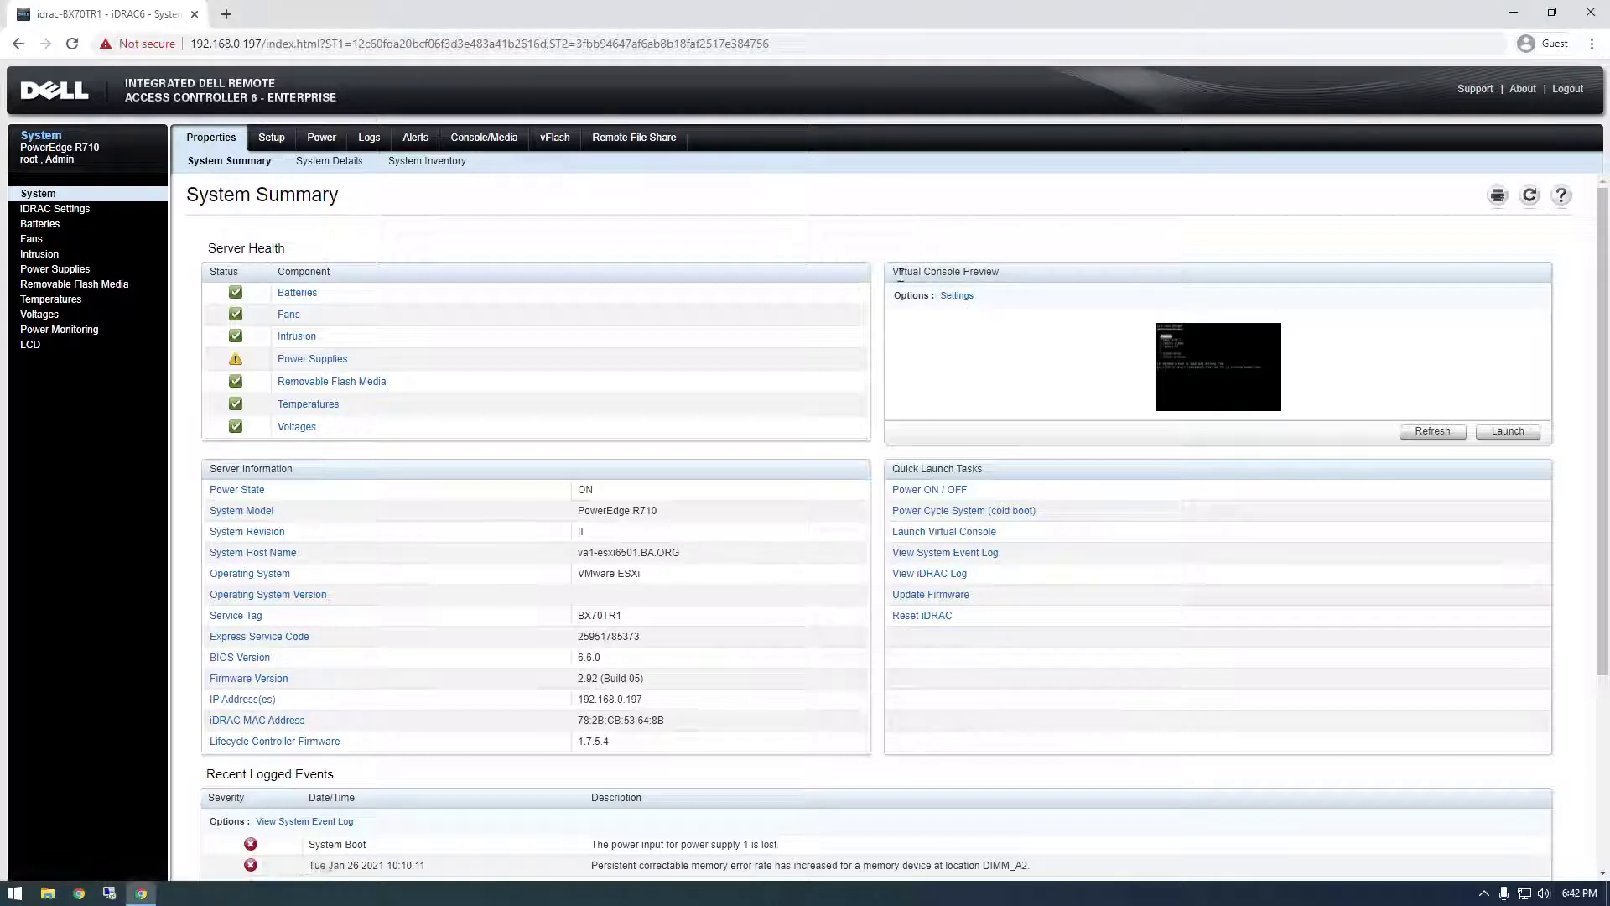
{"action": "left_click_drag", "start_coordinate": [891, 271], "coordinate": [988, 275]}
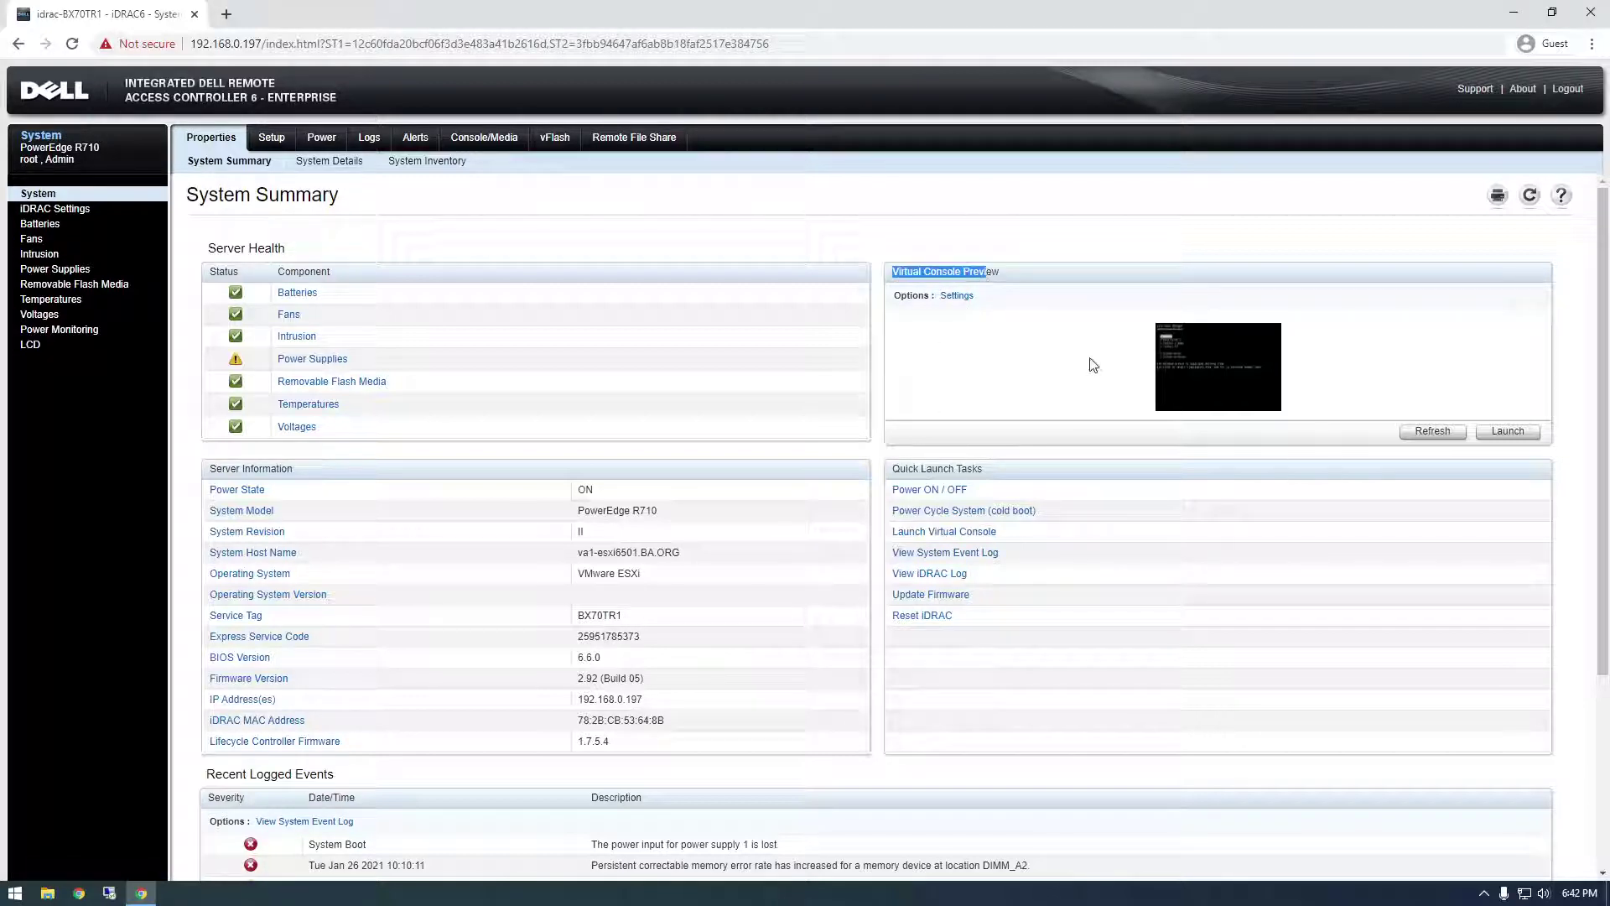
{"action": "left_click", "coordinate": [990, 272]}
{"action": "left_click", "coordinate": [1504, 432]}
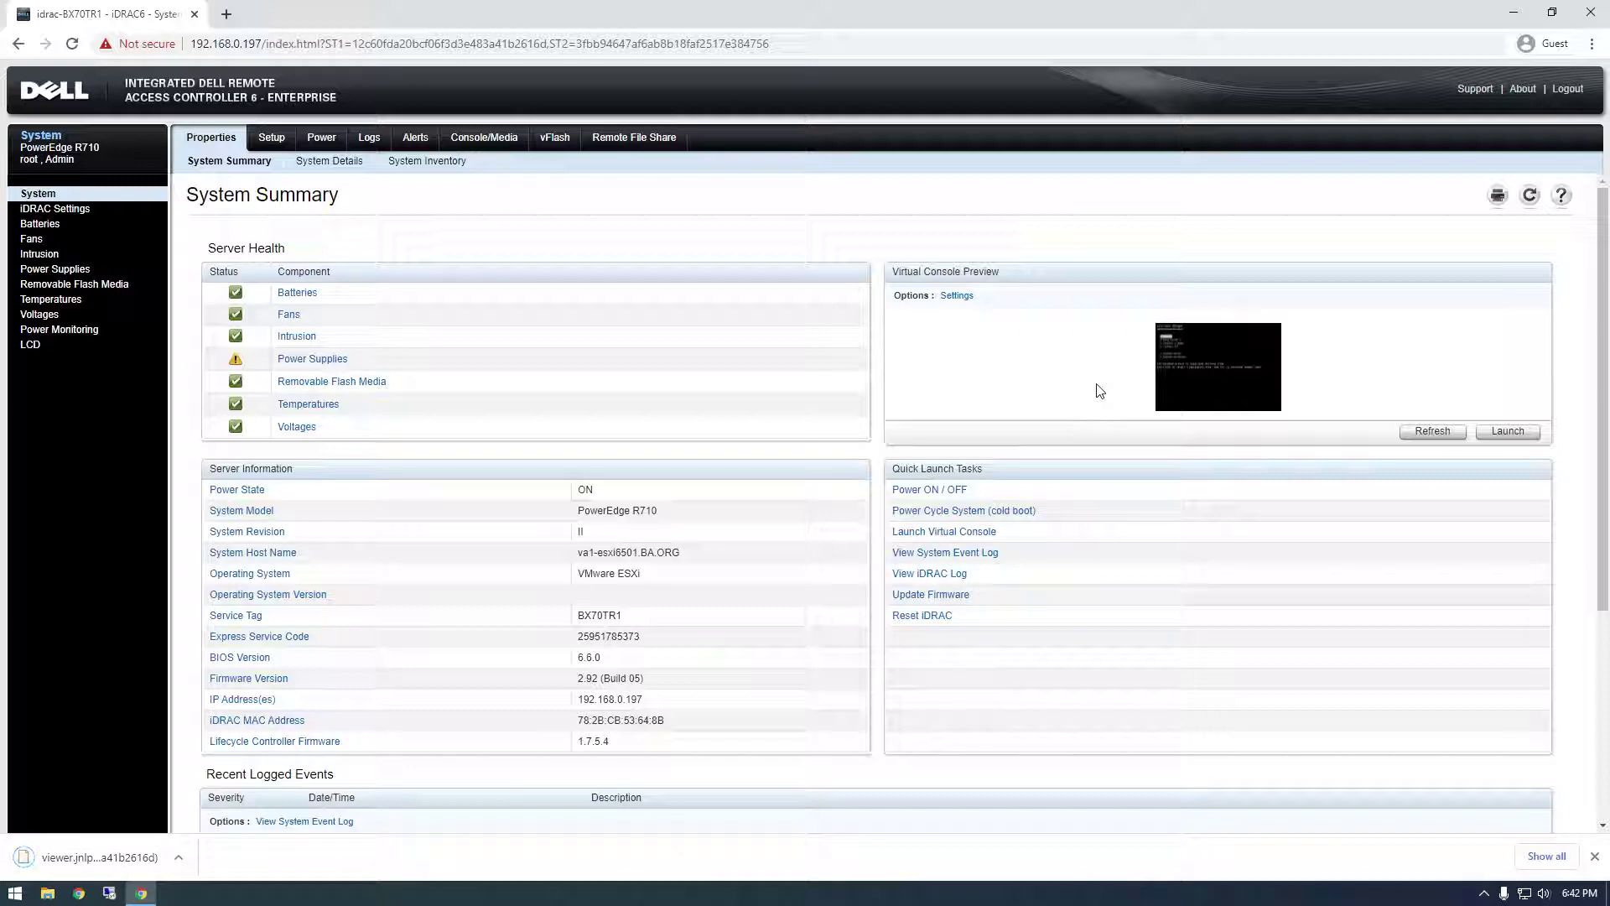
Show the latest viewer.jnlp download in the Downloads folder and open its context menu
{"action": "left_click", "coordinate": [182, 859]}
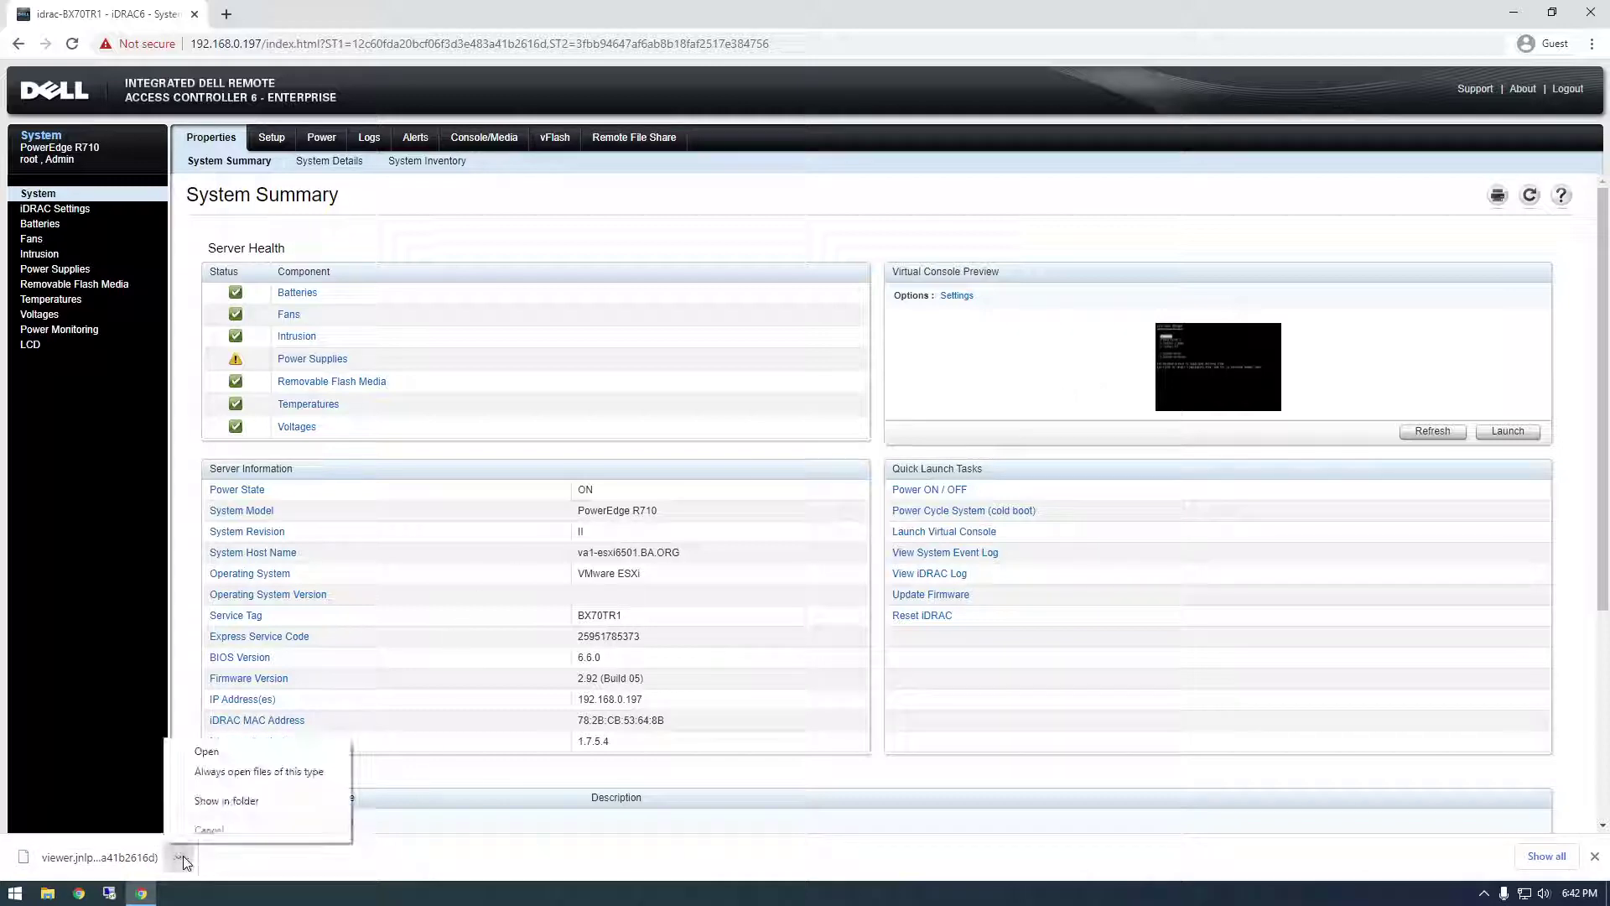
{"action": "left_click", "coordinate": [225, 800]}
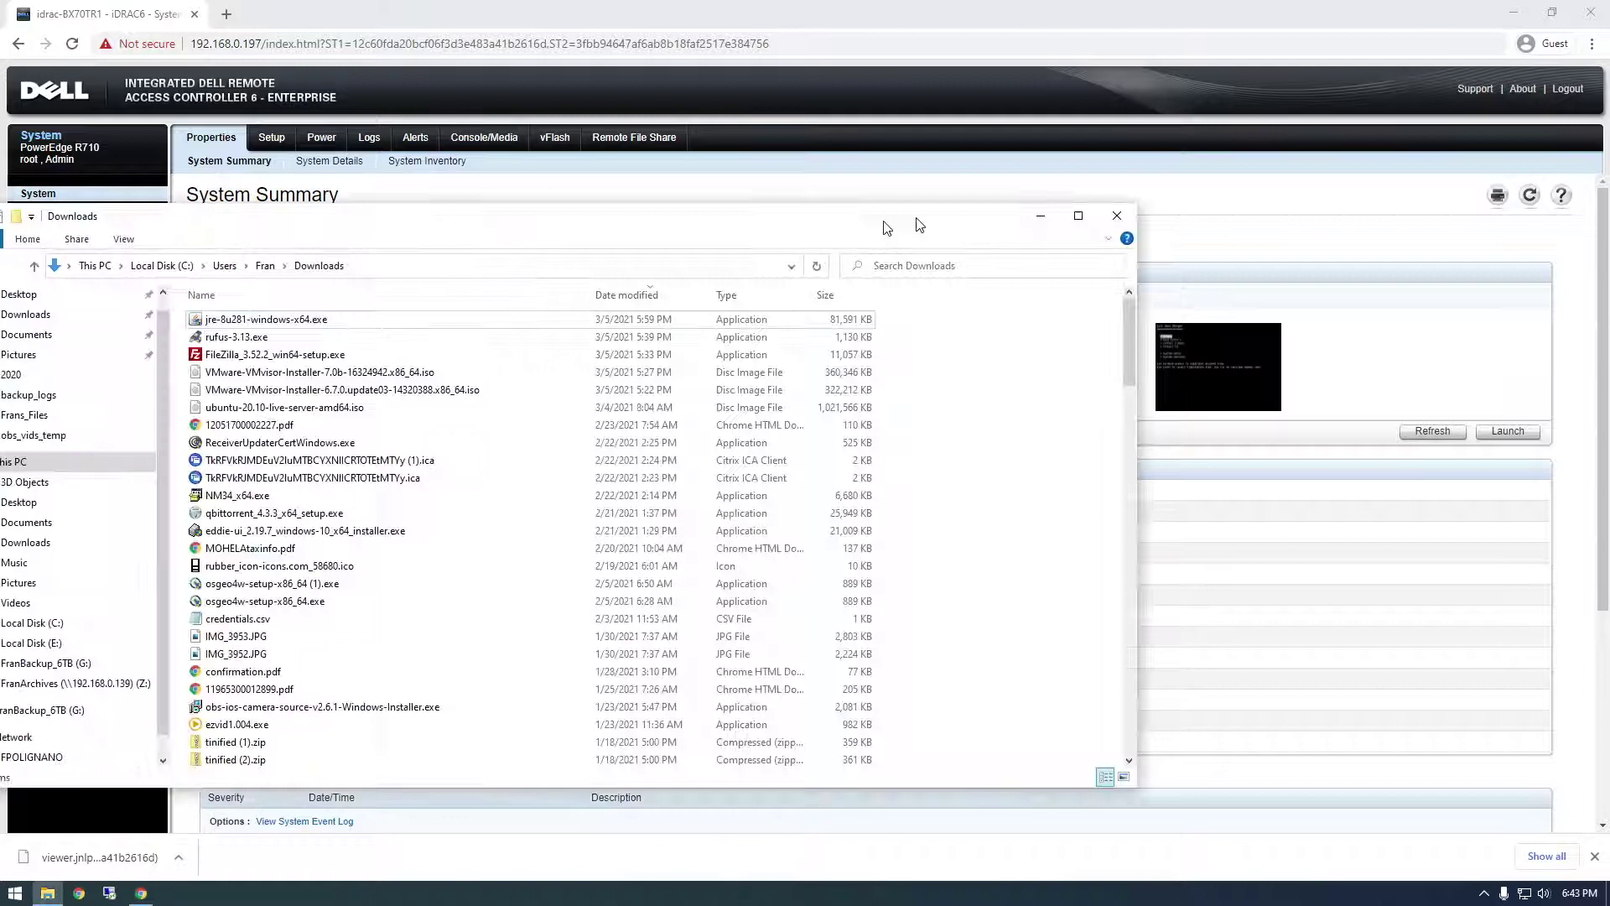
{"action": "key", "text": "super+Down"}
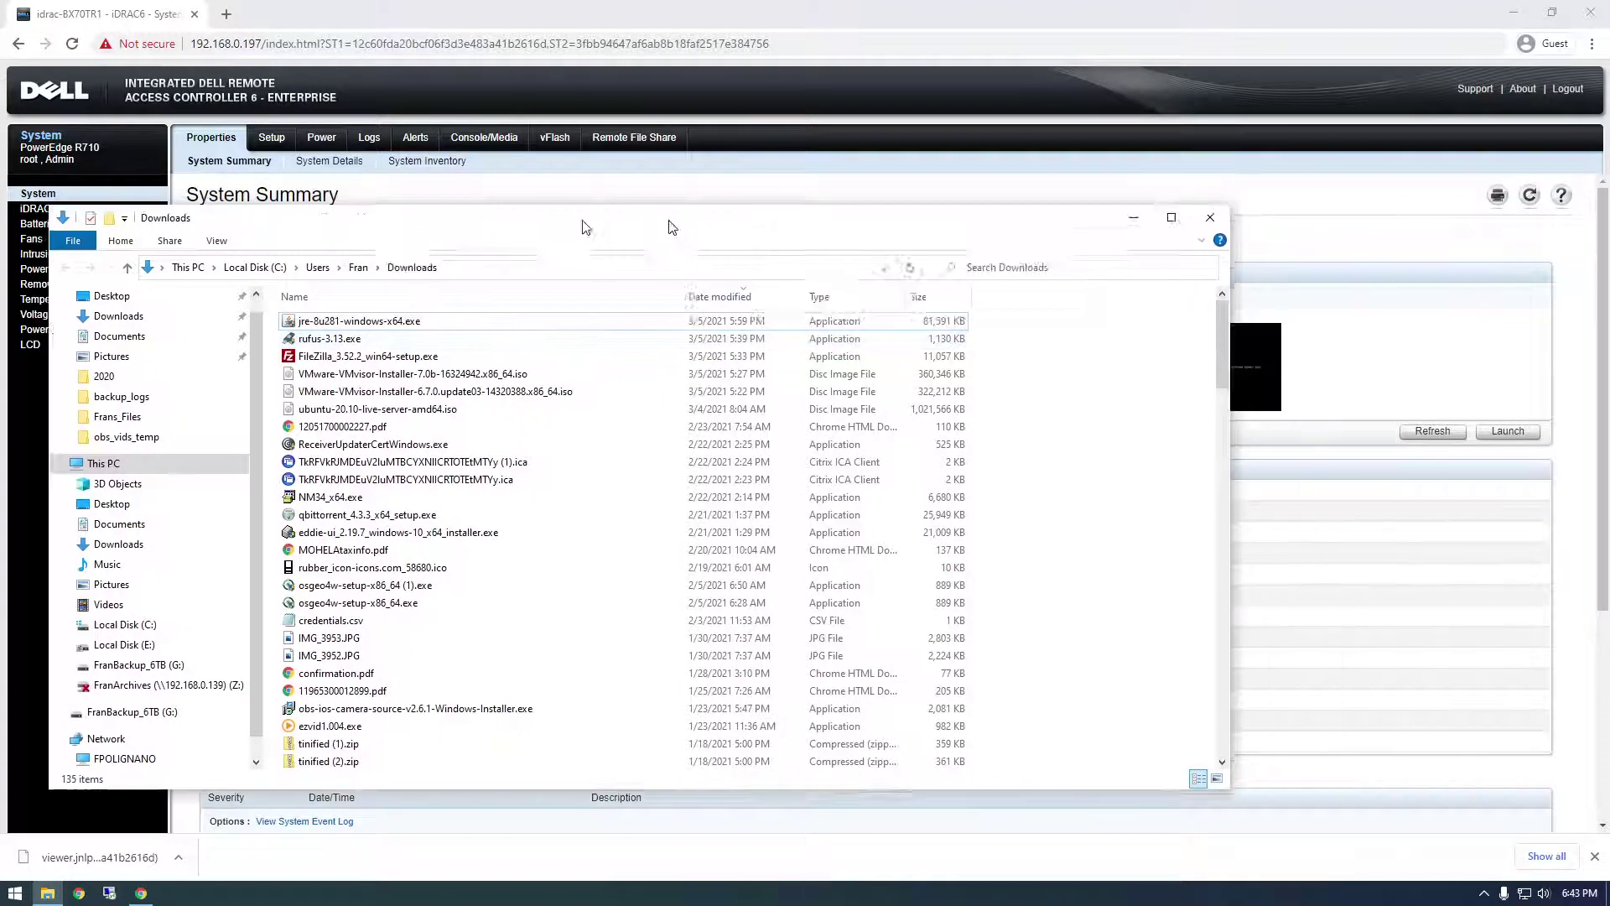
{"action": "key", "text": "ctrl+j"}
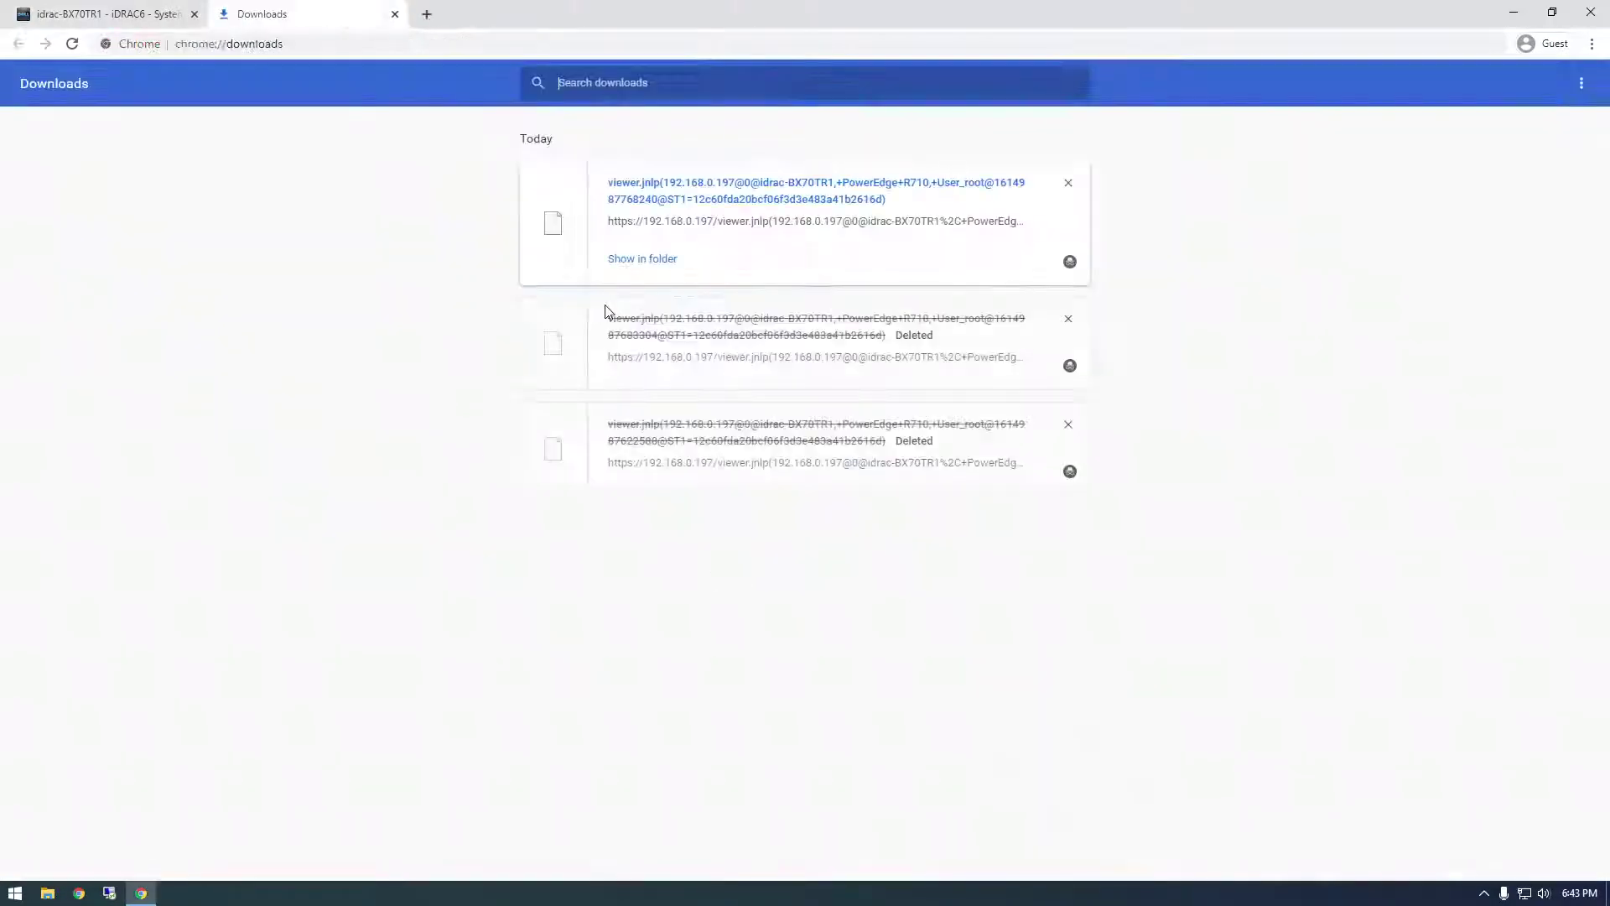
{"action": "left_click", "coordinate": [644, 261]}
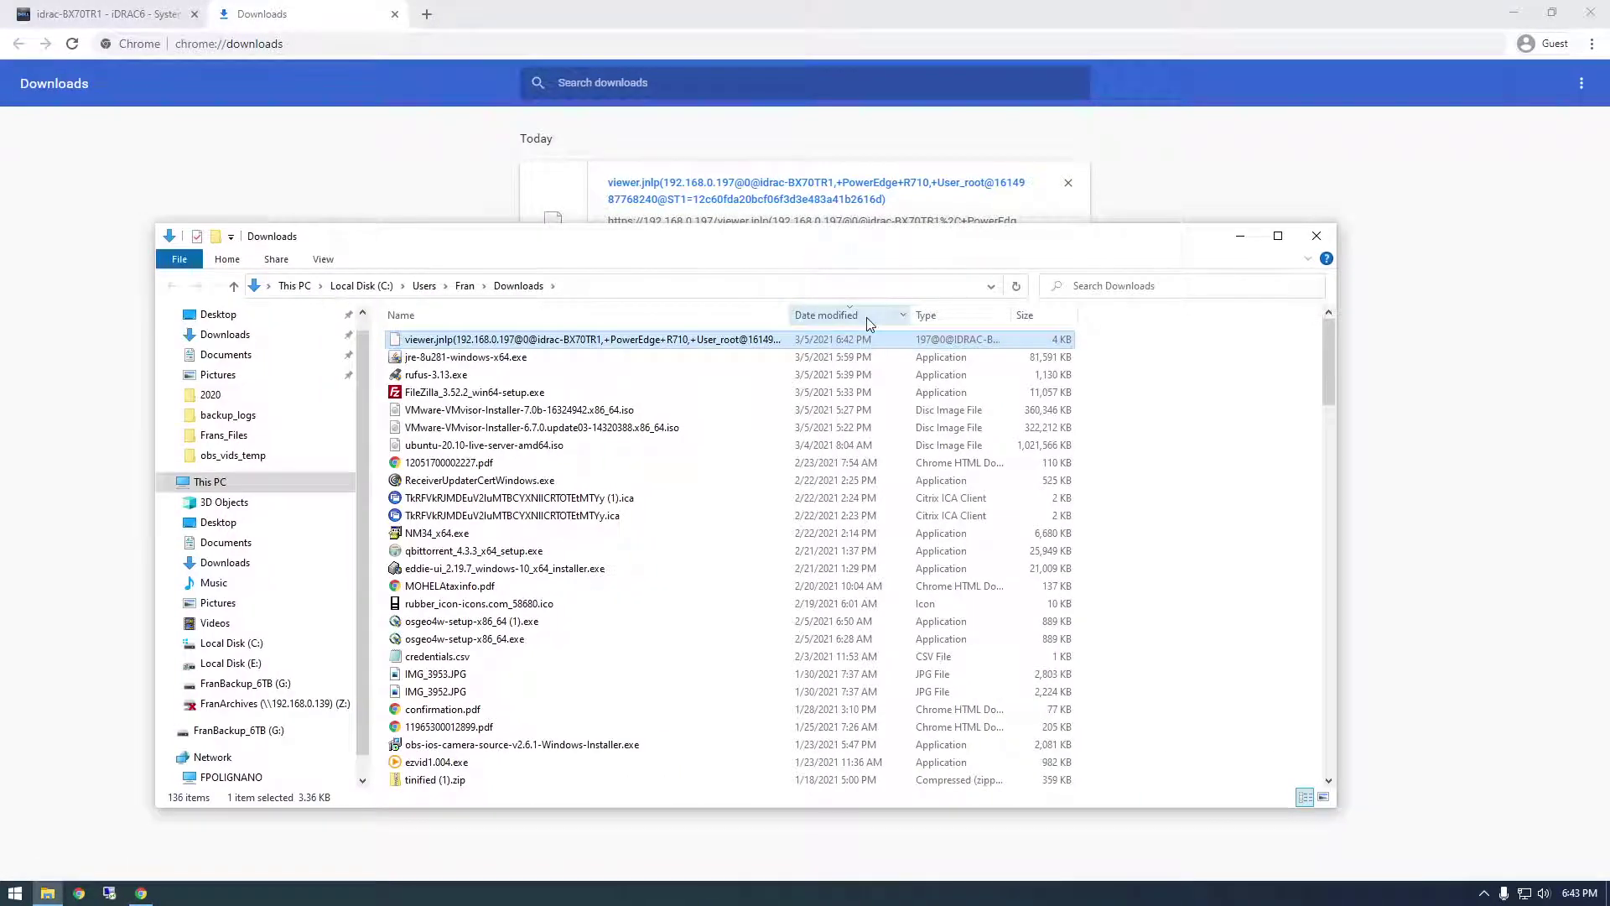
{"action": "right_click", "coordinate": [608, 346]}
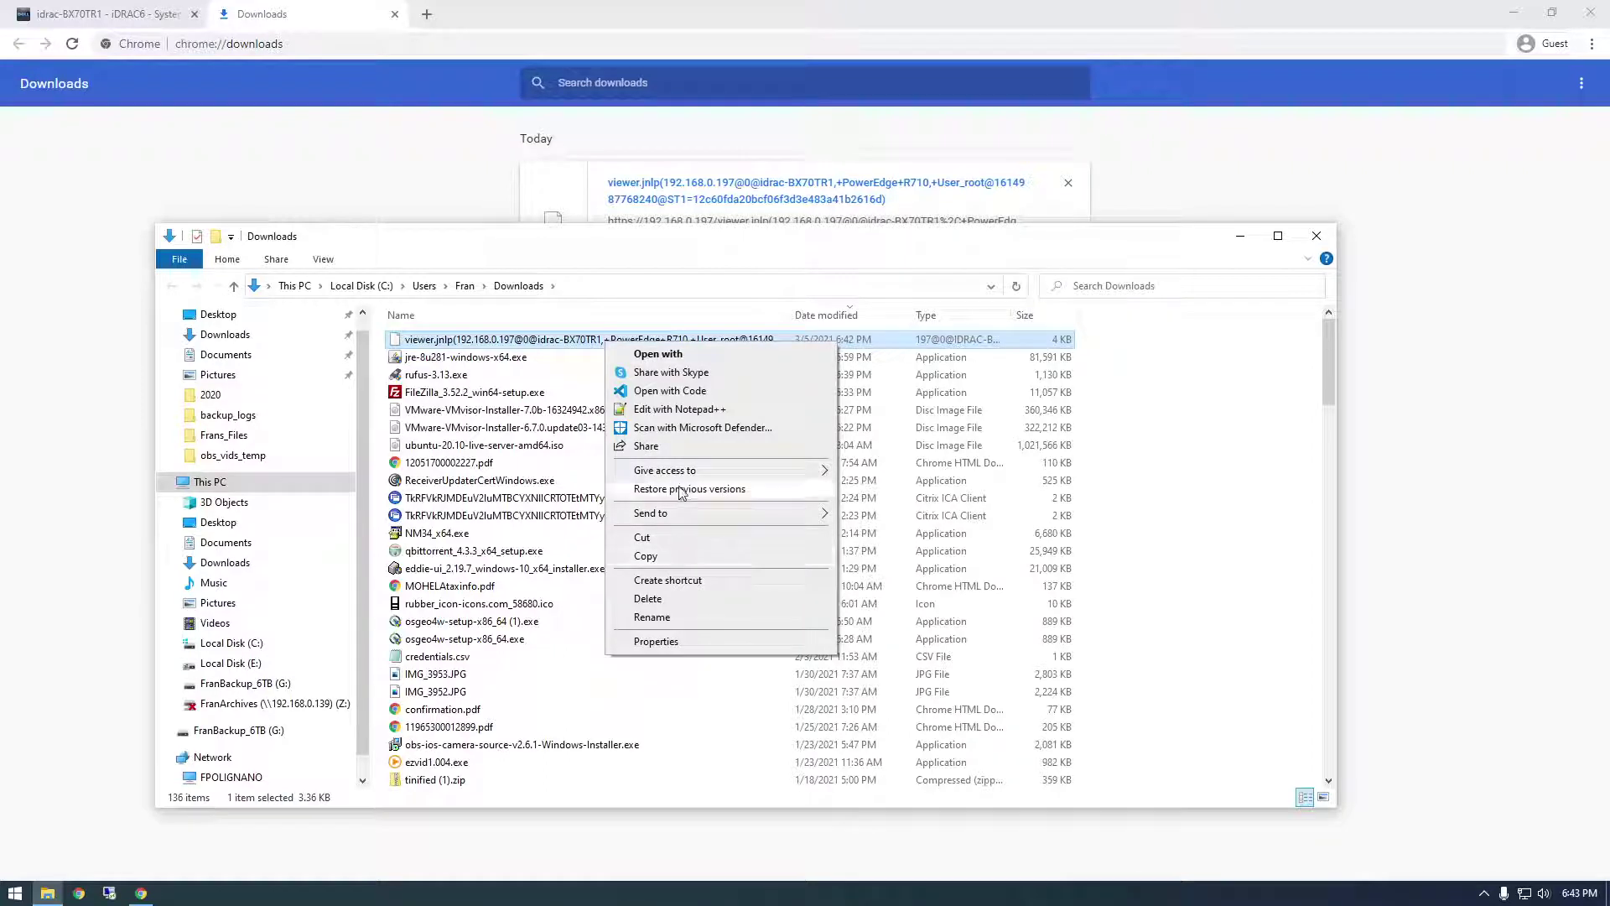
Start choosing an app for viewer.jnlp and expand the full list of apps
{"action": "left_click", "coordinate": [671, 356]}
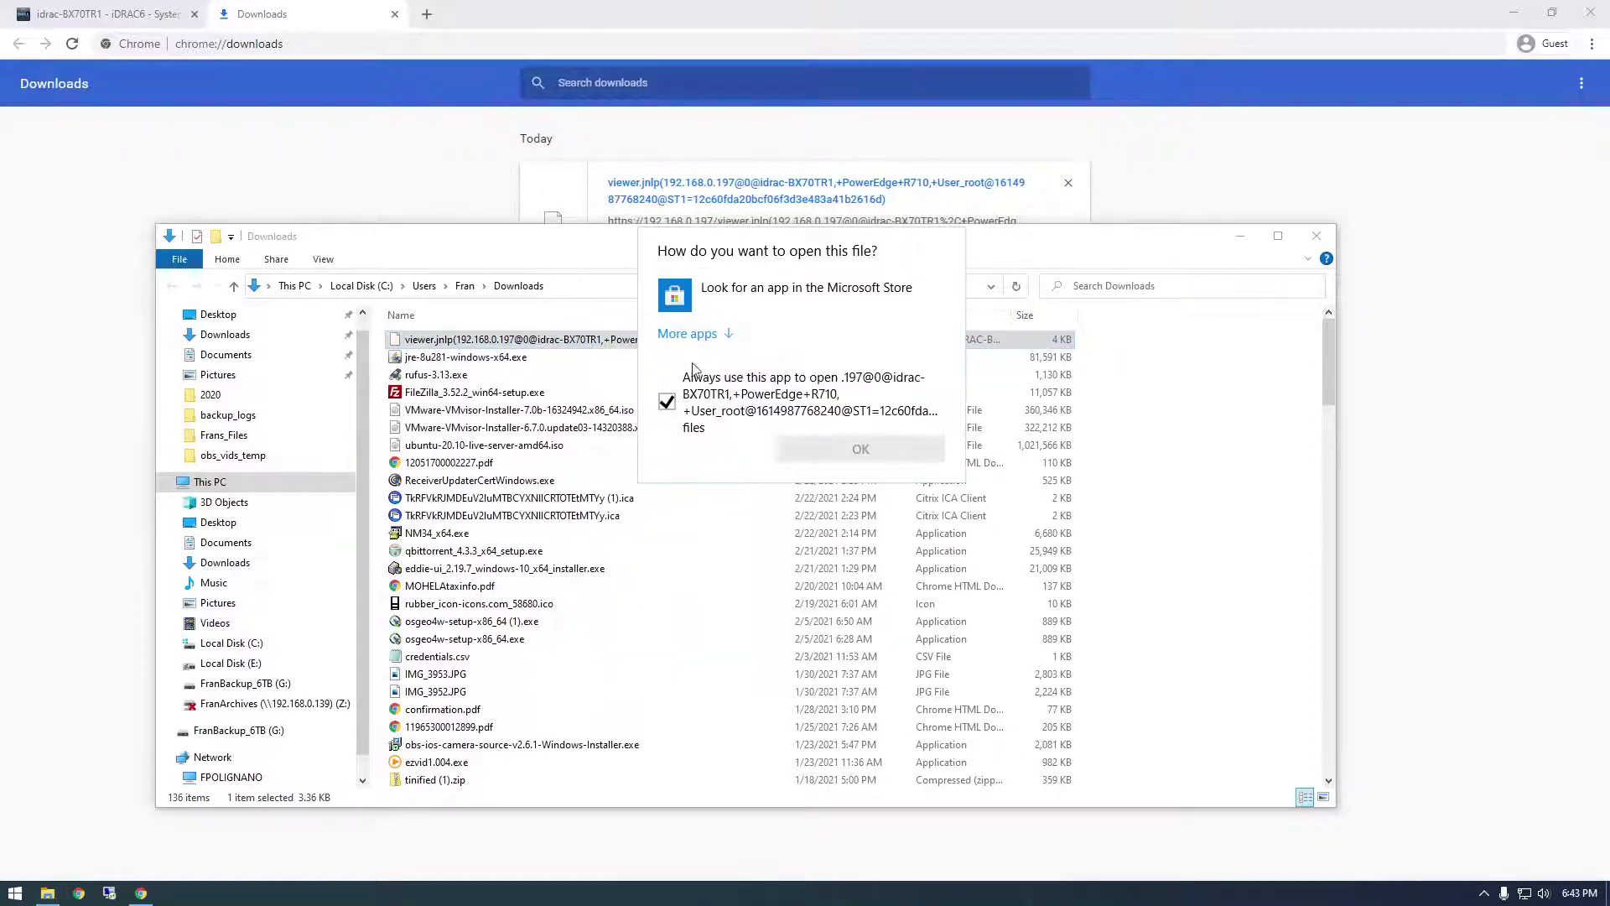
{"action": "left_click", "coordinate": [695, 334]}
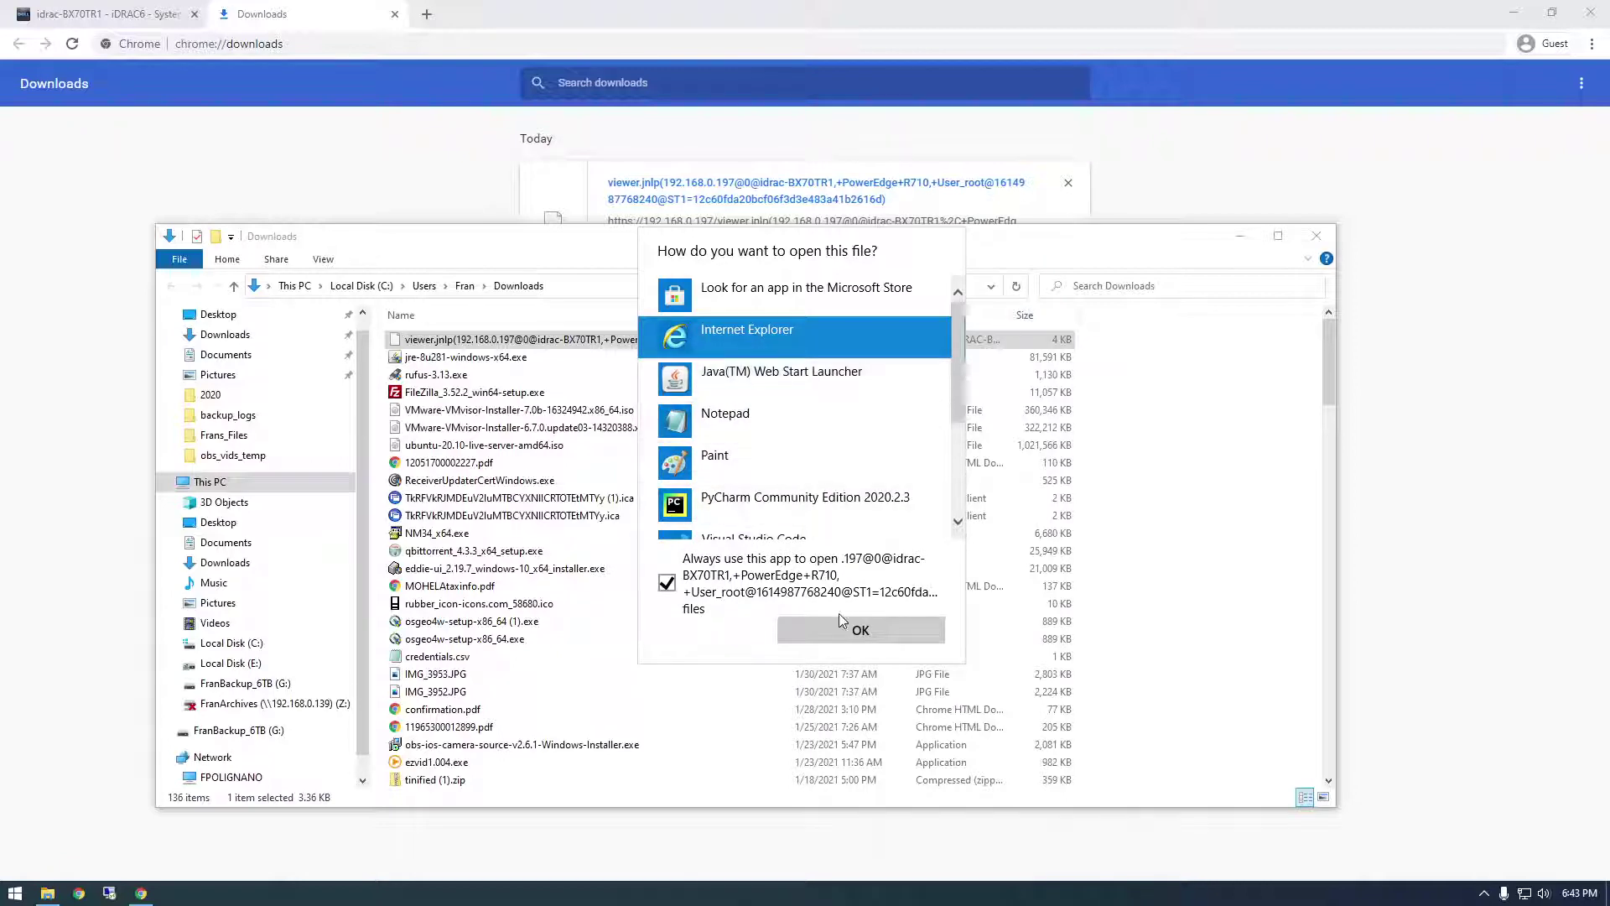
{"action": "left_click", "coordinate": [755, 382]}
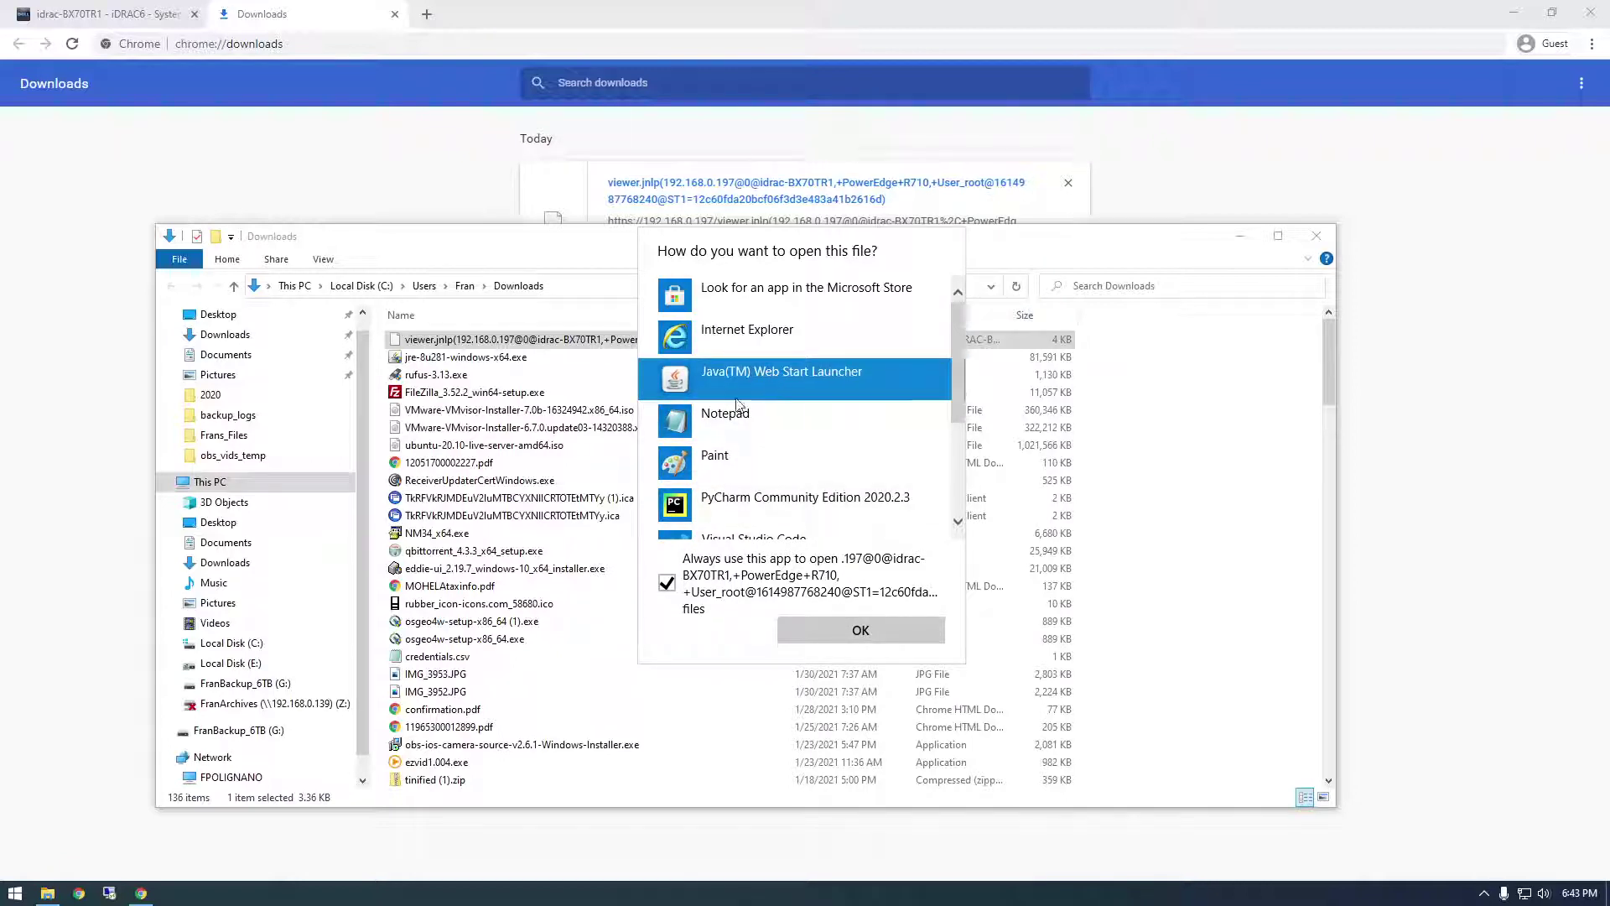
{"action": "scroll", "coordinate": [780, 388], "scroll_direction": "down", "scroll_amount": 2}
{"action": "scroll", "coordinate": [805, 419], "scroll_direction": "down", "scroll_amount": 3}
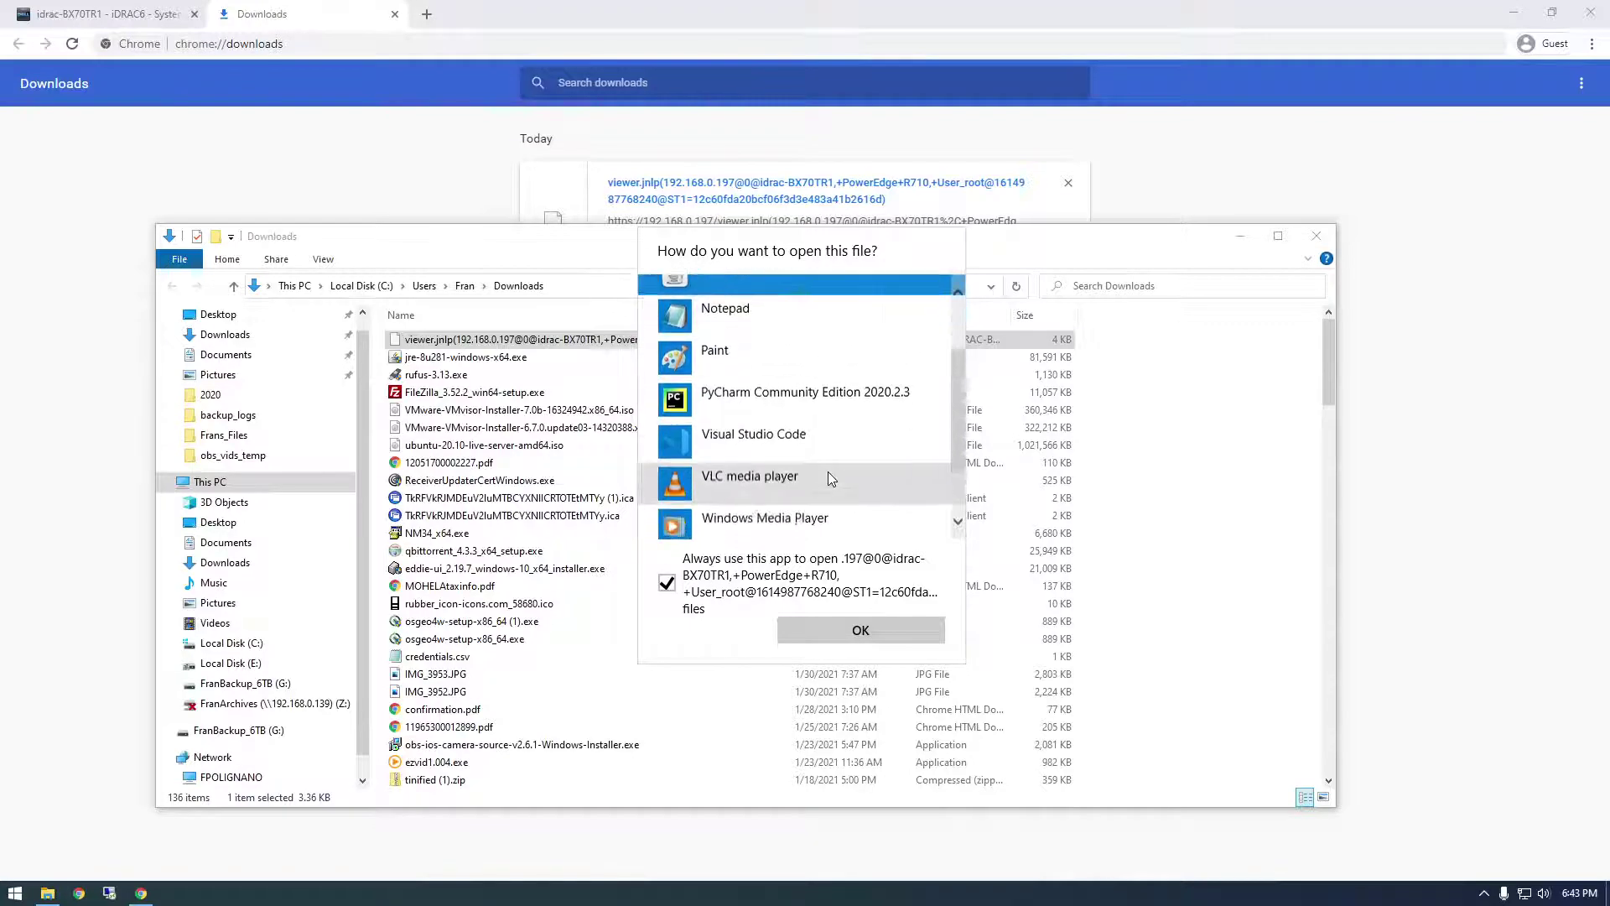
Open viewer.jnlp with Java\jre1.8.0_281\bin\javaws.exe, continue past the warning, and dismiss the block notice
{"action": "left_click", "coordinate": [784, 522]}
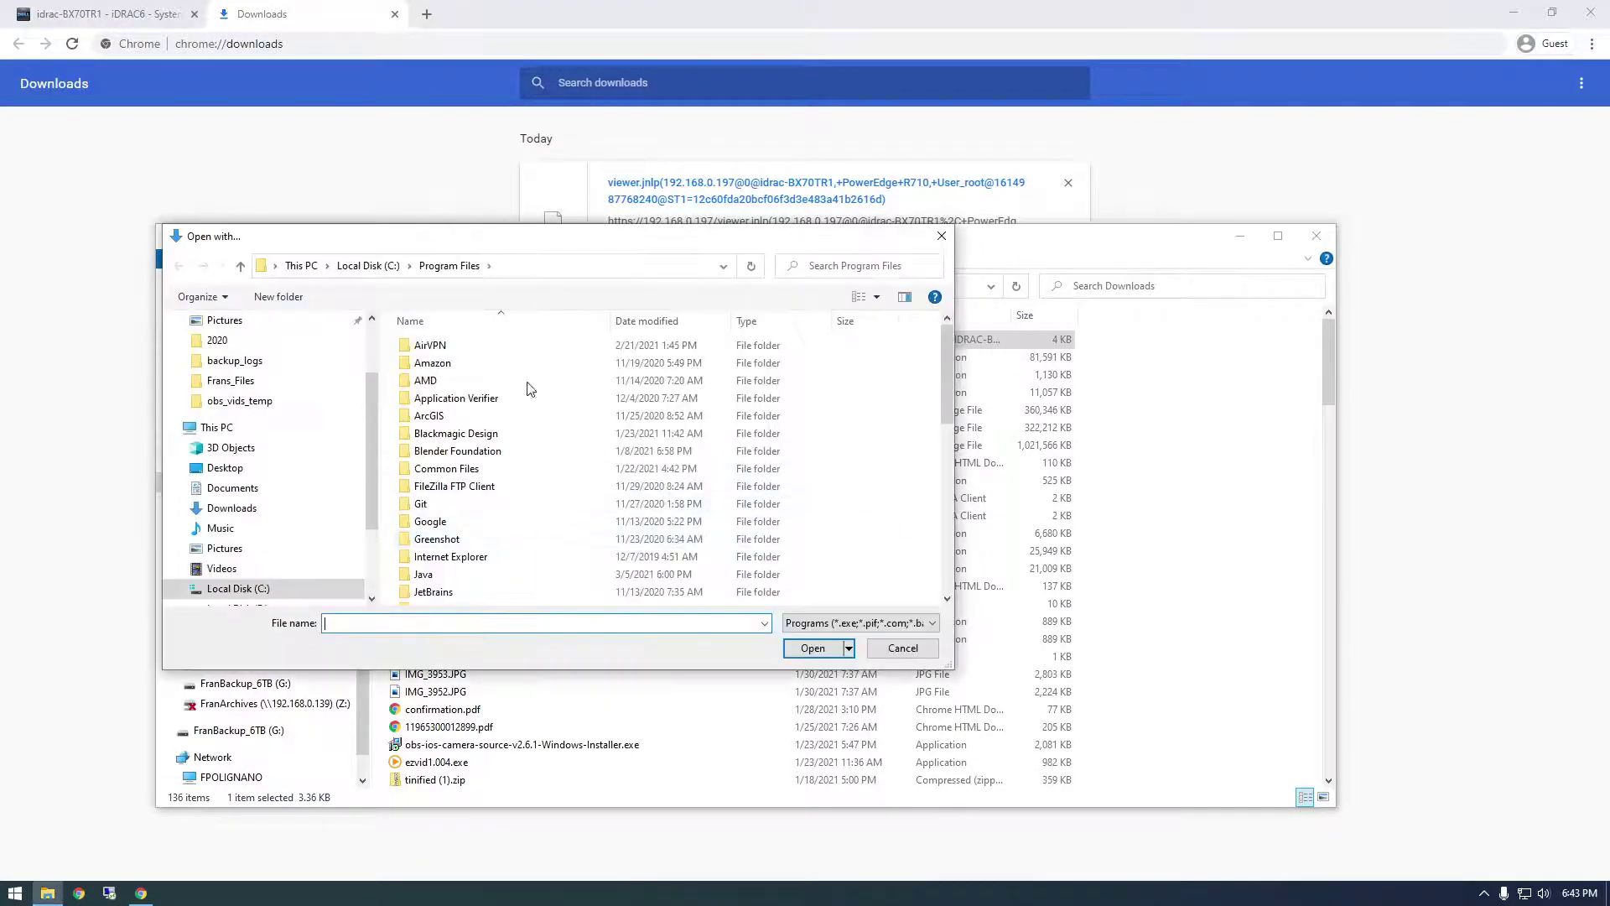
{"action": "left_click_drag", "start_coordinate": [505, 244], "coordinate": [611, 260]}
{"action": "scroll", "coordinate": [599, 445], "scroll_direction": "down", "scroll_amount": 3}
{"action": "double_click", "coordinate": [593, 424]}
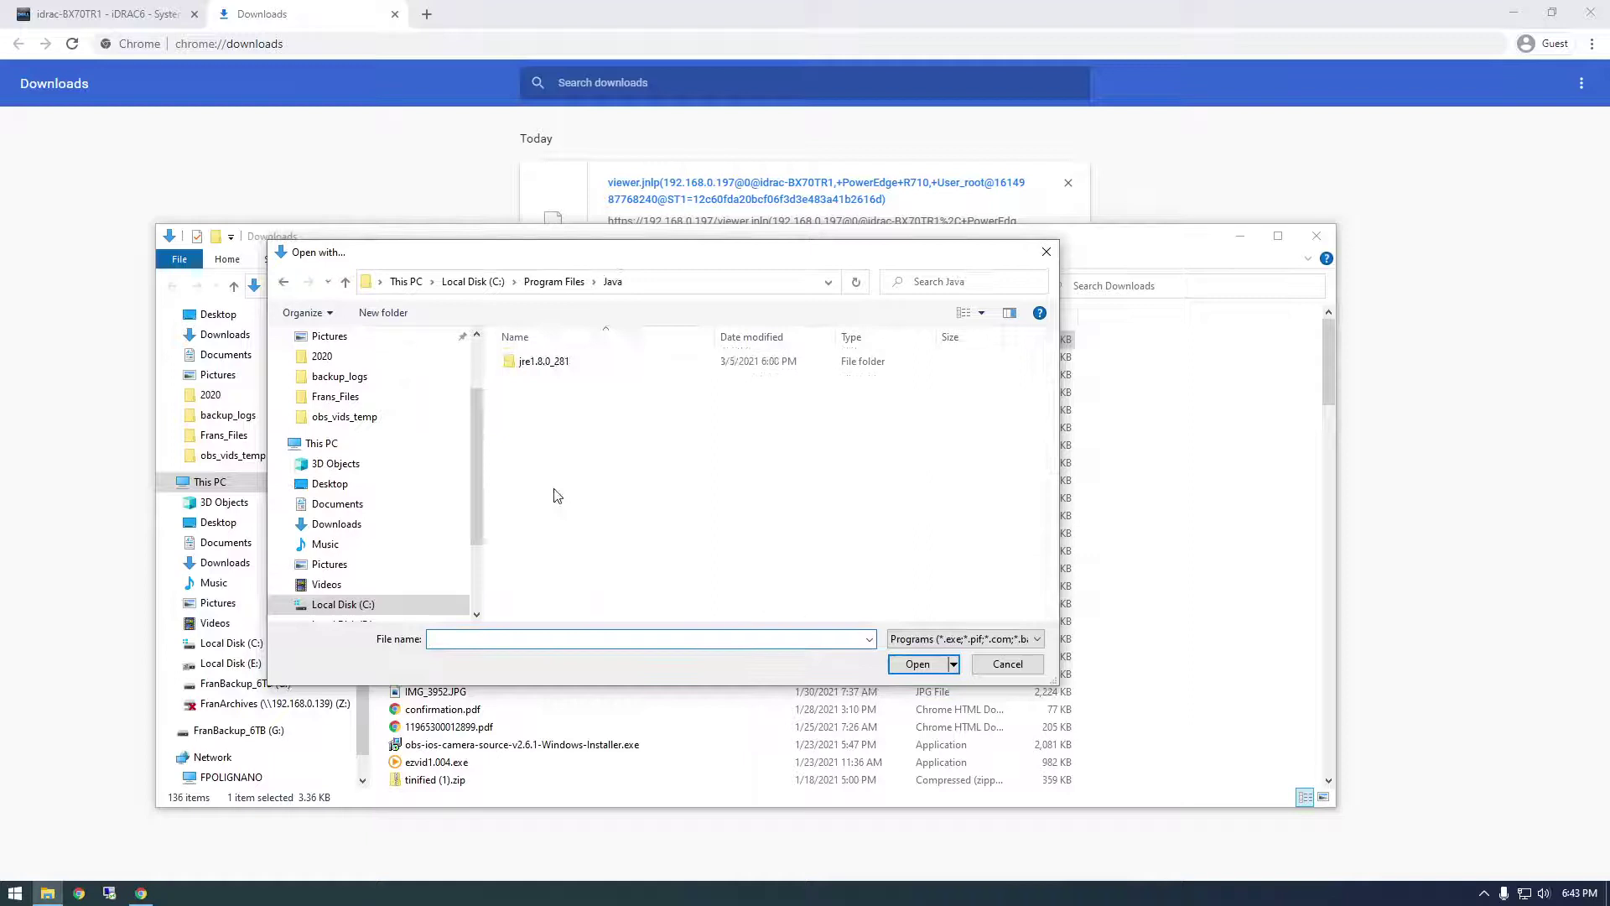
{"action": "double_click", "coordinate": [539, 363]}
{"action": "double_click", "coordinate": [539, 361]}
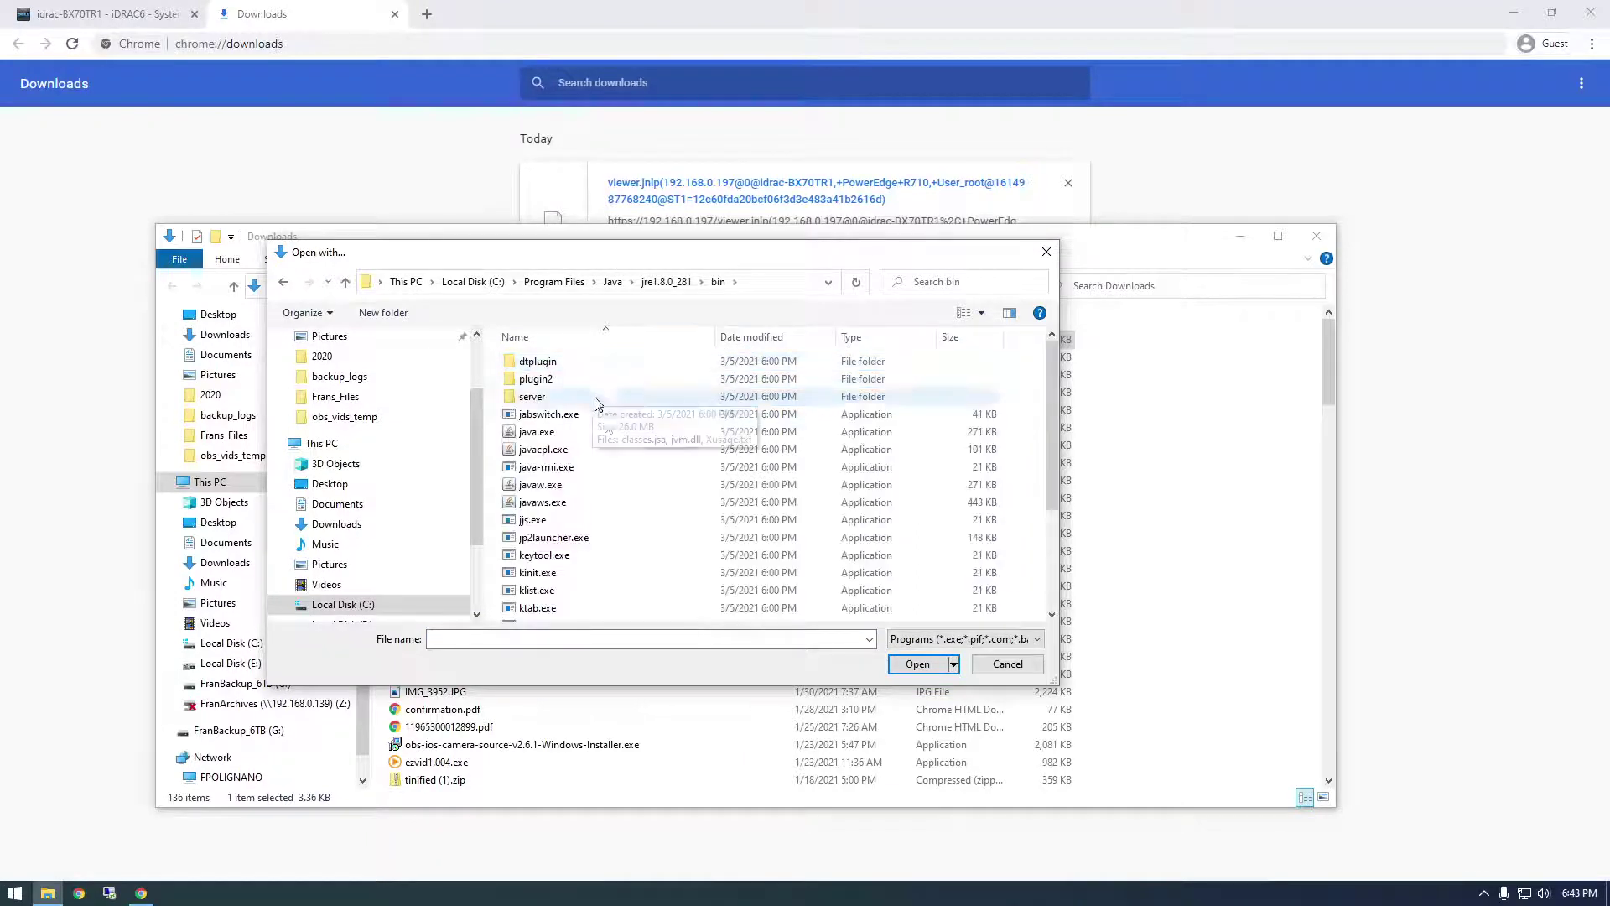
{"action": "left_click", "coordinate": [570, 509]}
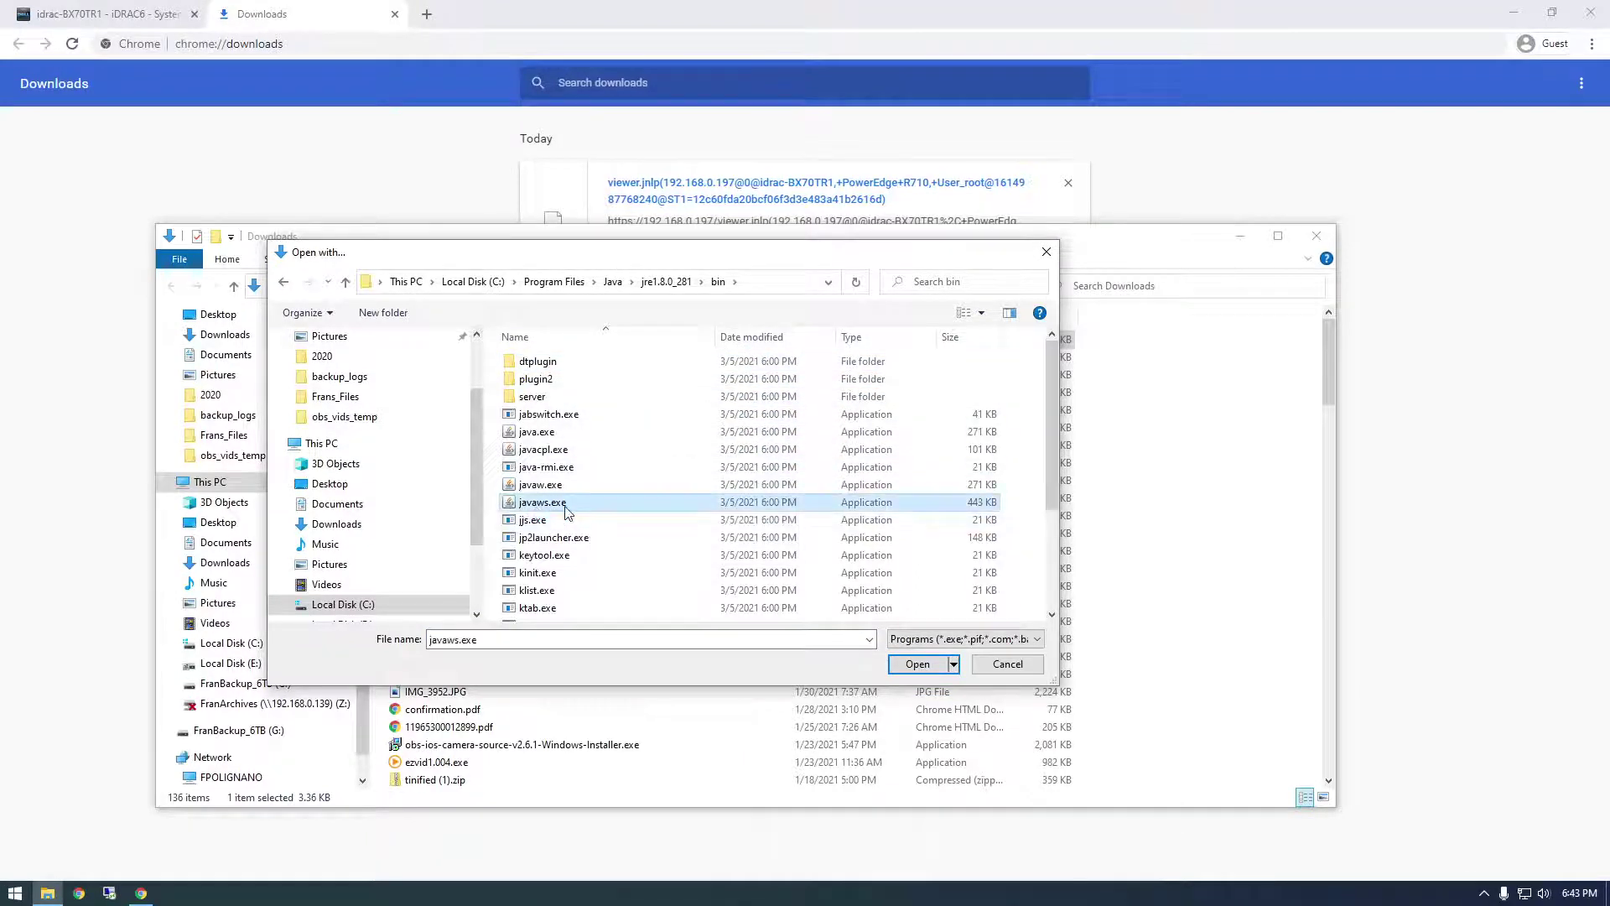
{"action": "left_click", "coordinate": [916, 667]}
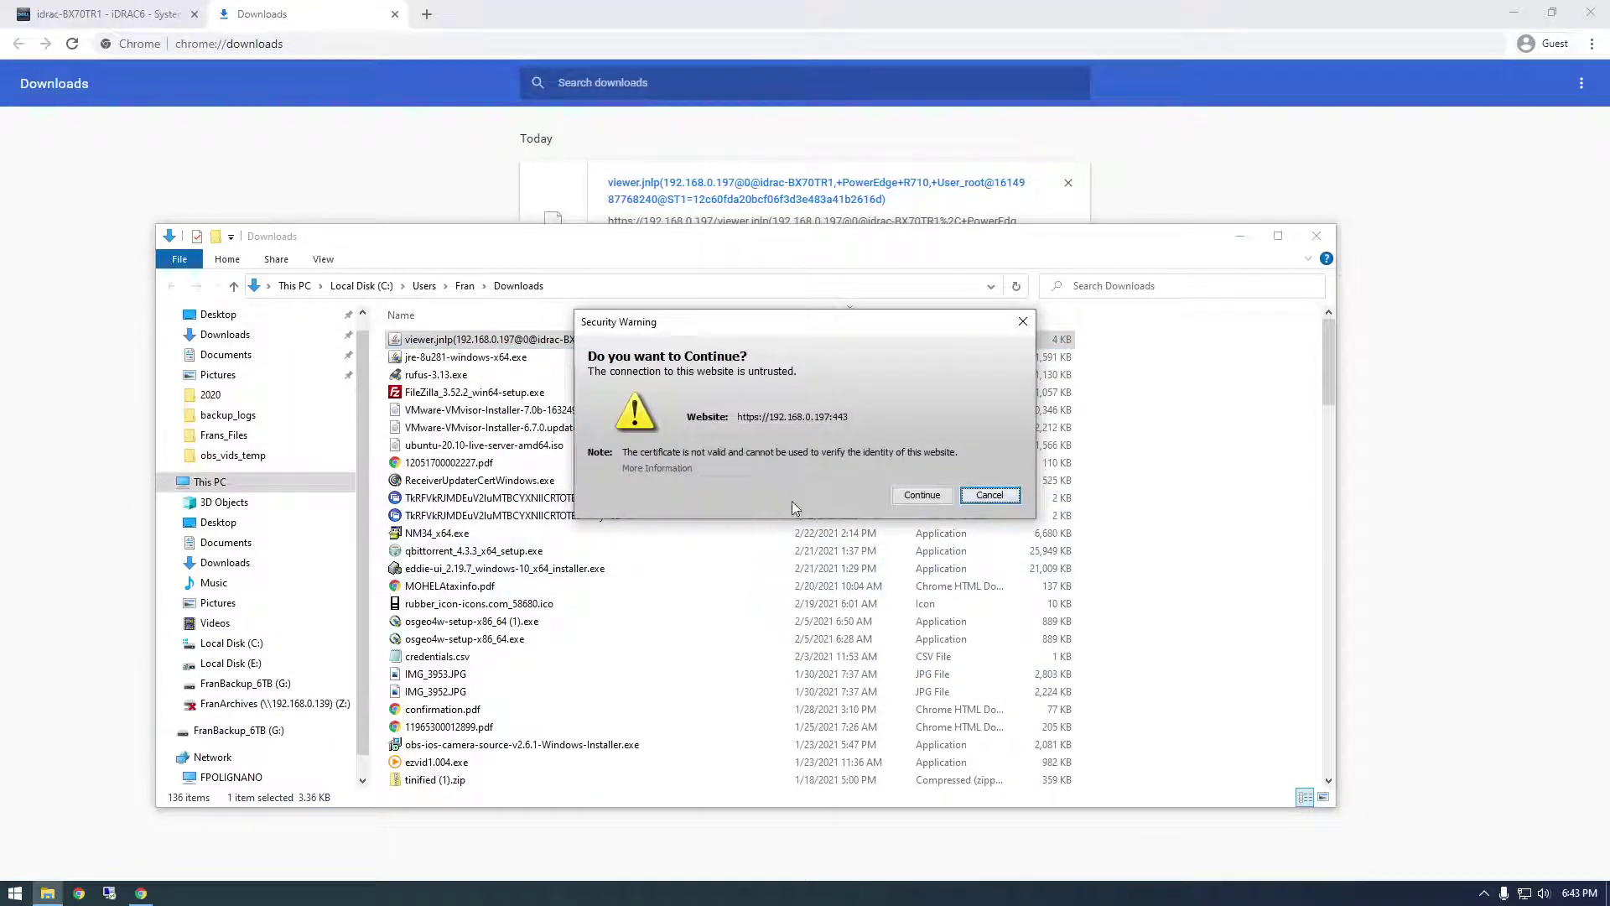
{"action": "left_click", "coordinate": [922, 496]}
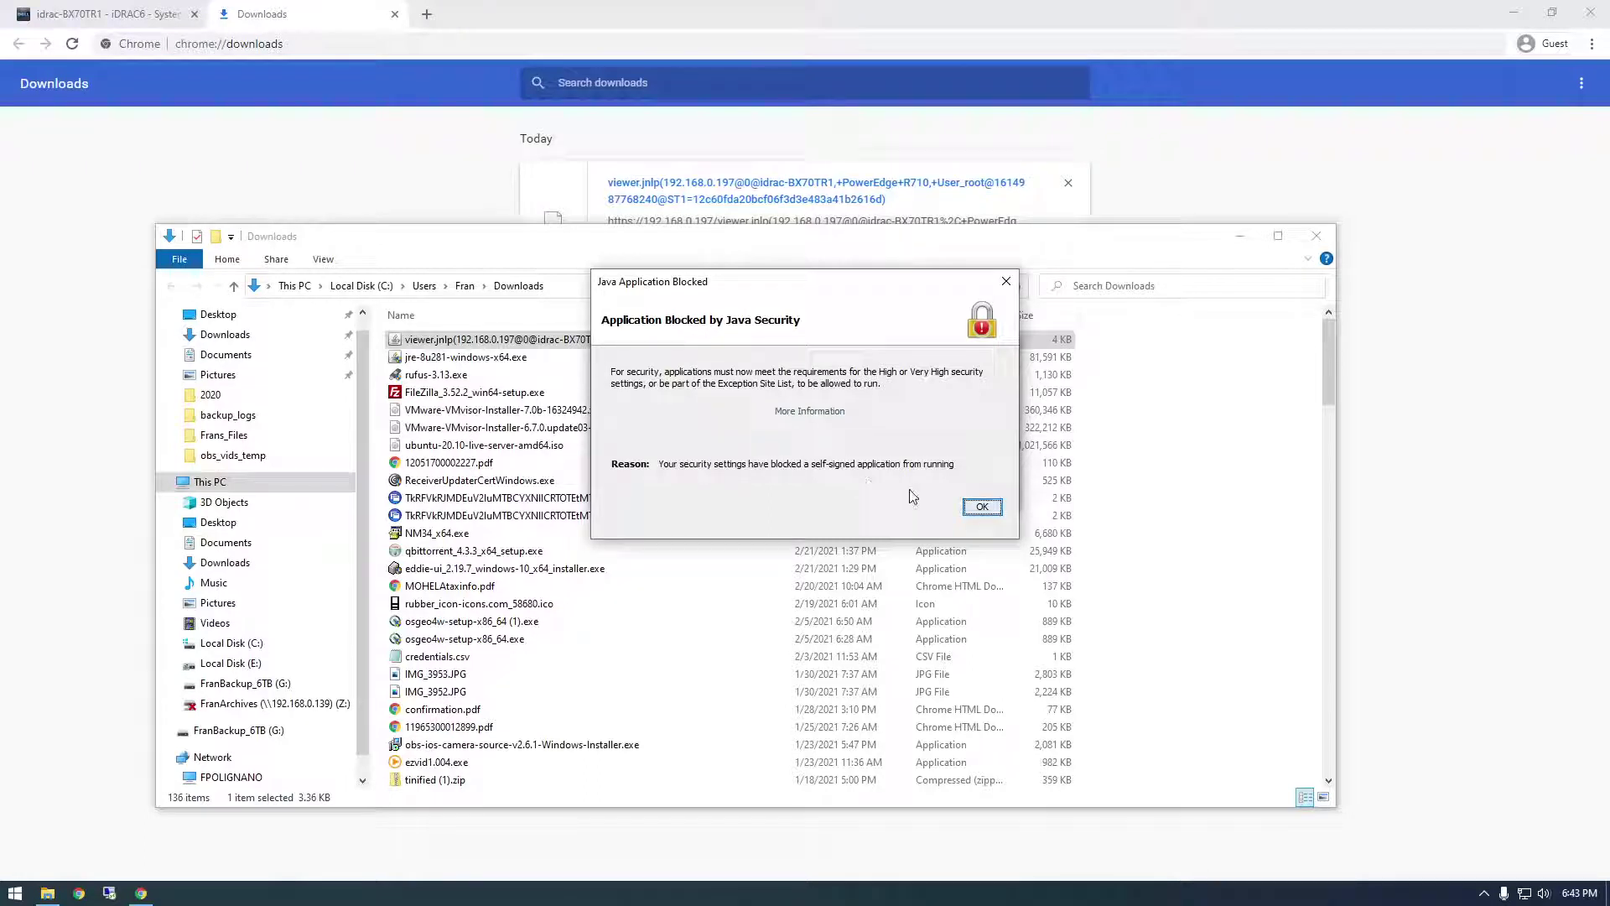
{"action": "left_click", "coordinate": [982, 507]}
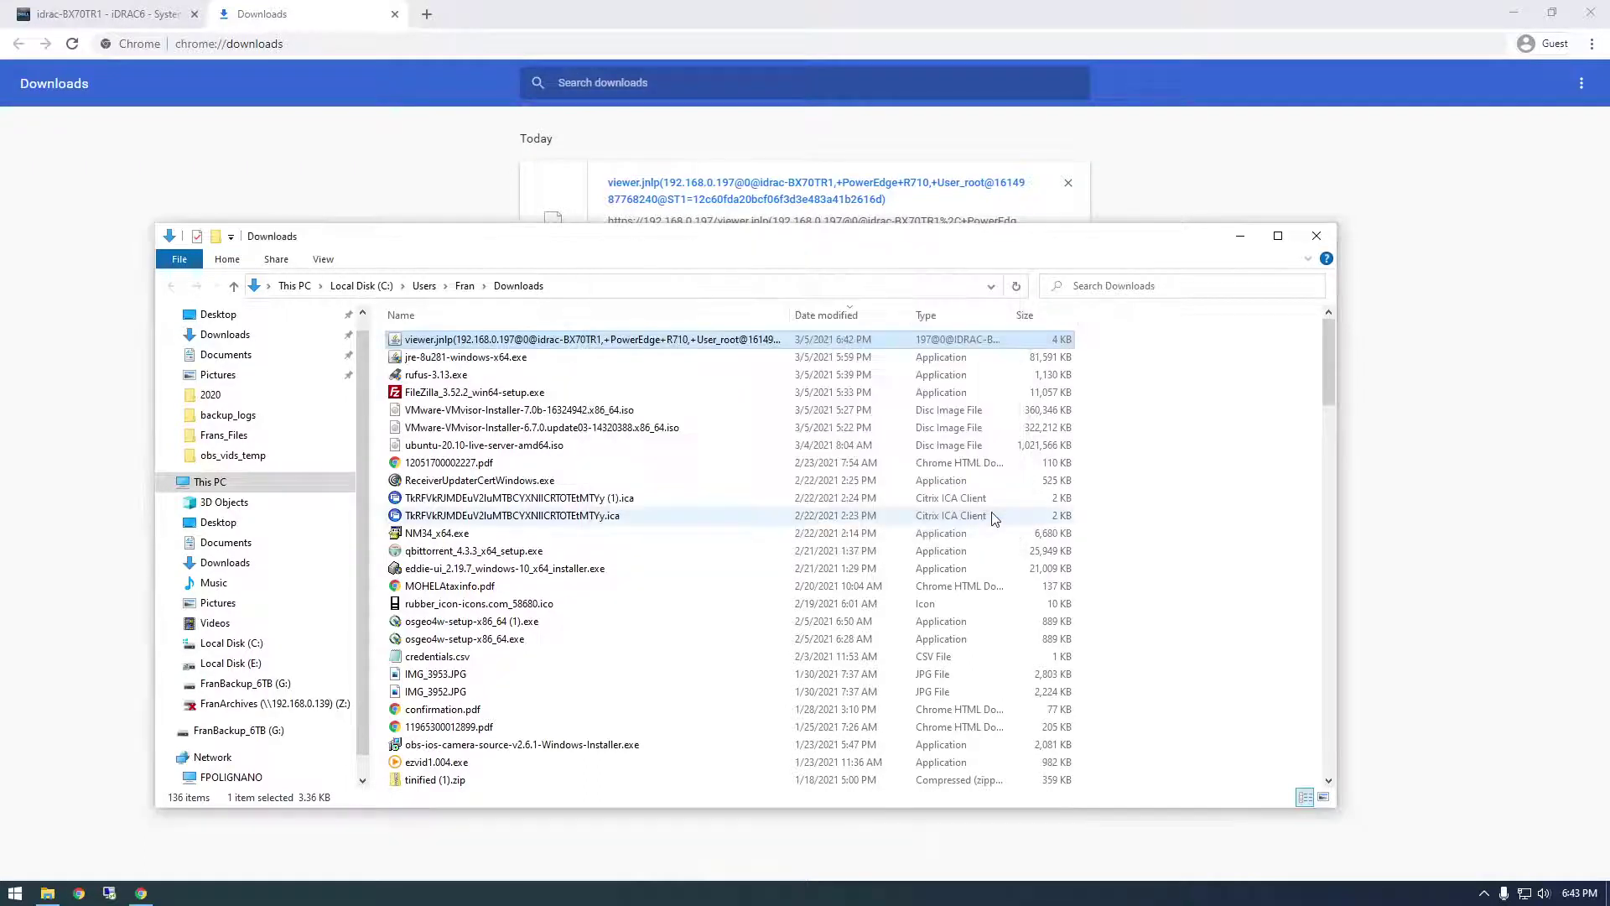
Open Configure Java from the Start search and go to its Security settings
{"action": "left_click", "coordinate": [15, 894]}
{"action": "type", "text": "ja"}
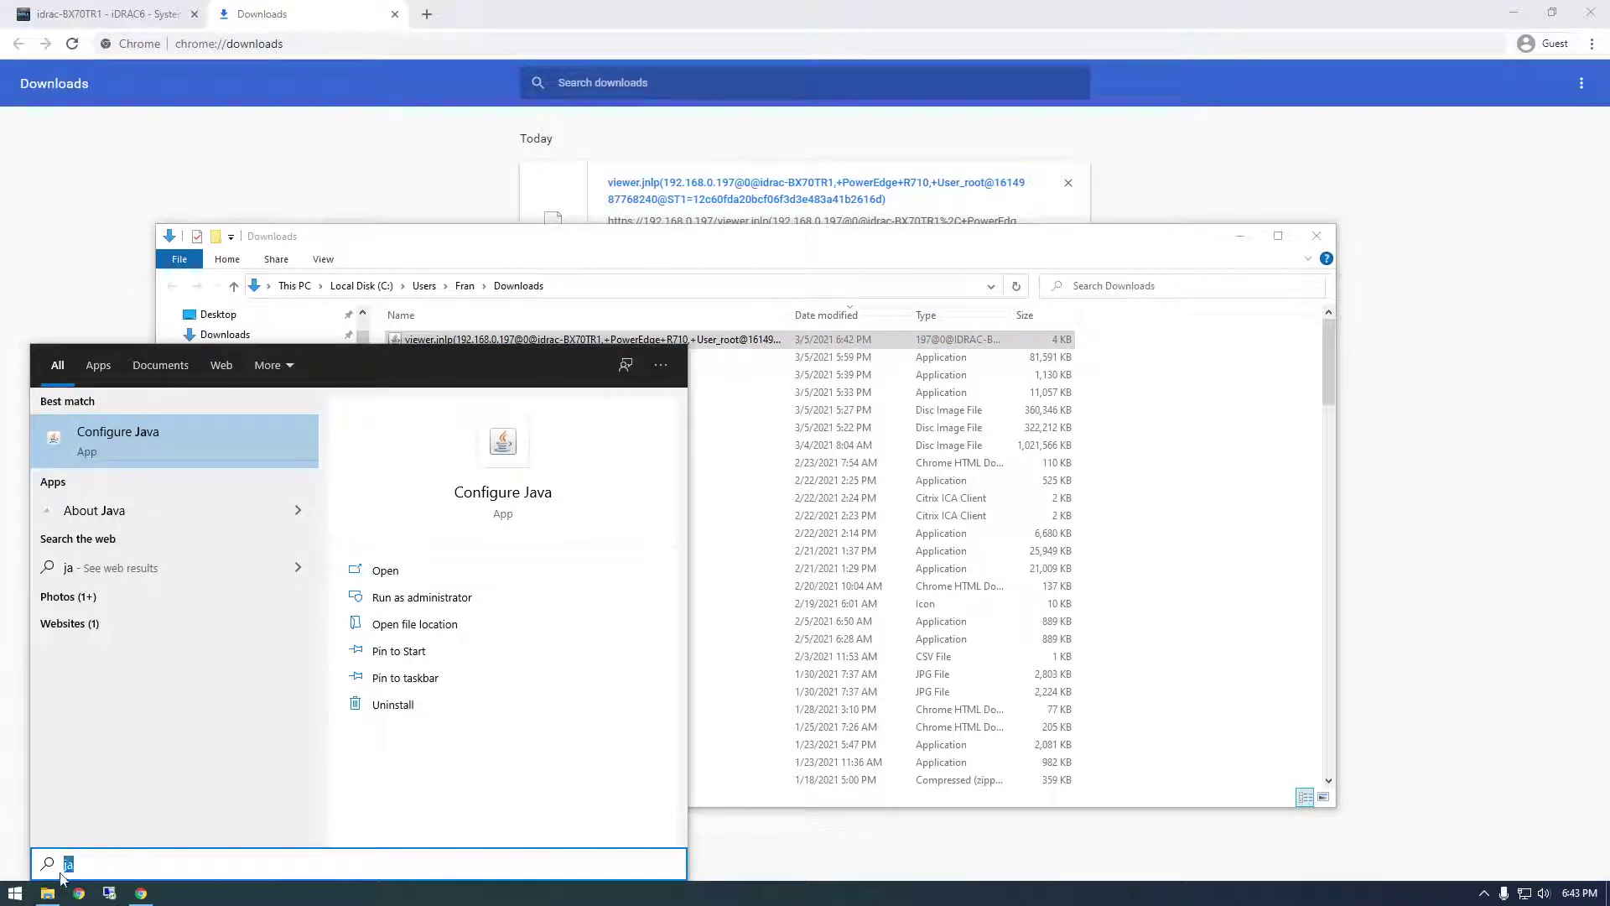
{"action": "key", "text": "BackSpace"}
{"action": "type", "text": "ja"}
{"action": "left_click", "coordinate": [126, 453]}
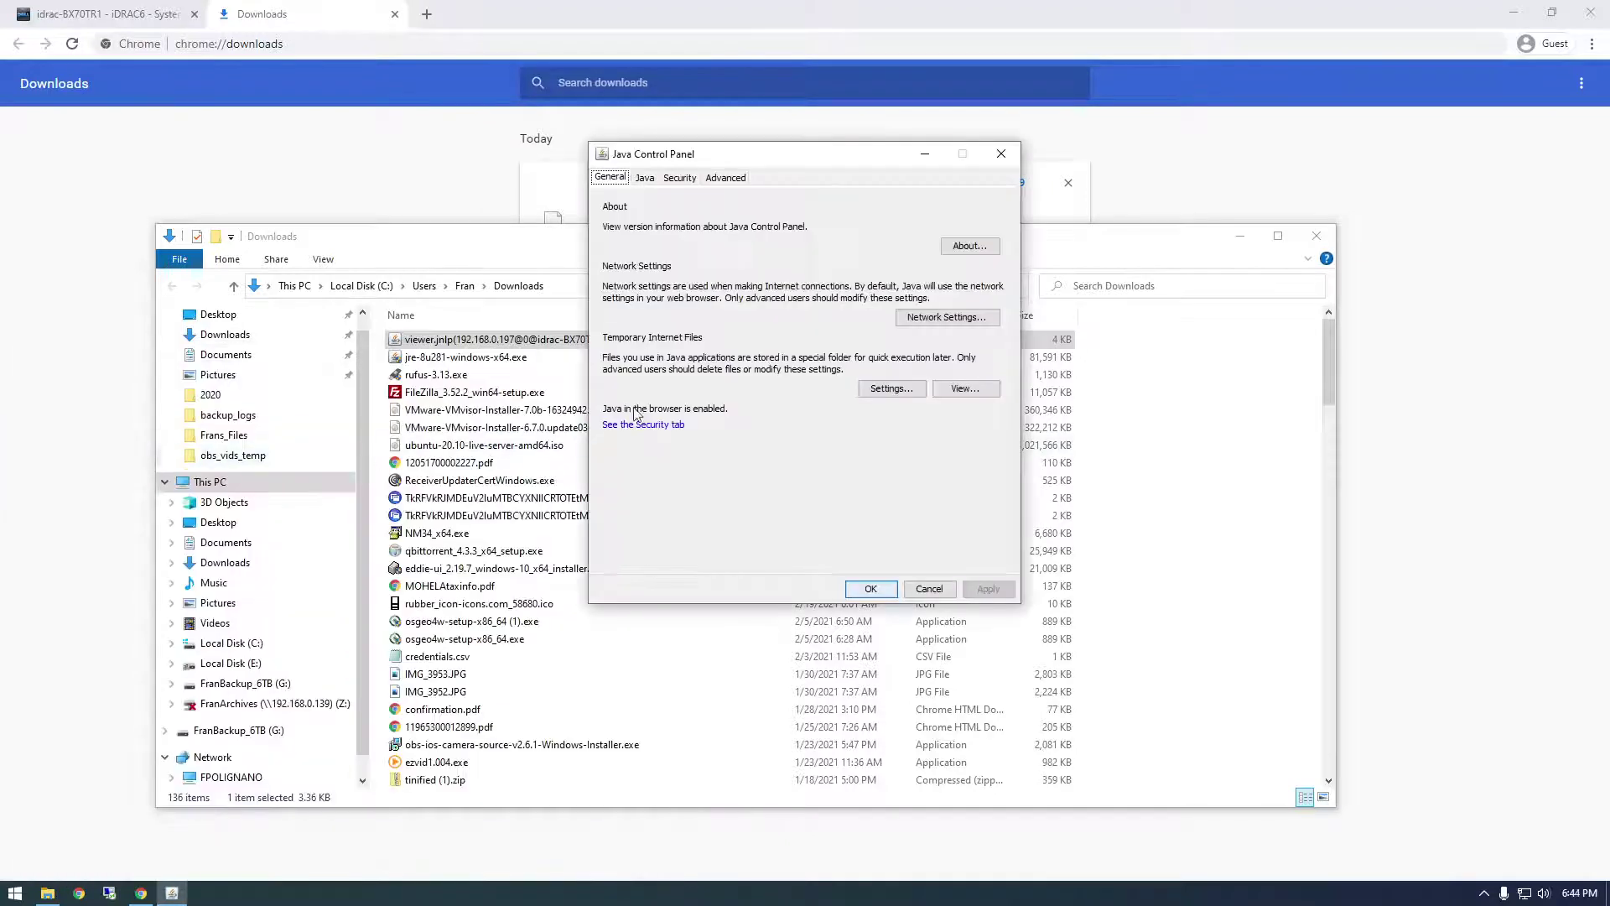
{"action": "left_click", "coordinate": [676, 178]}
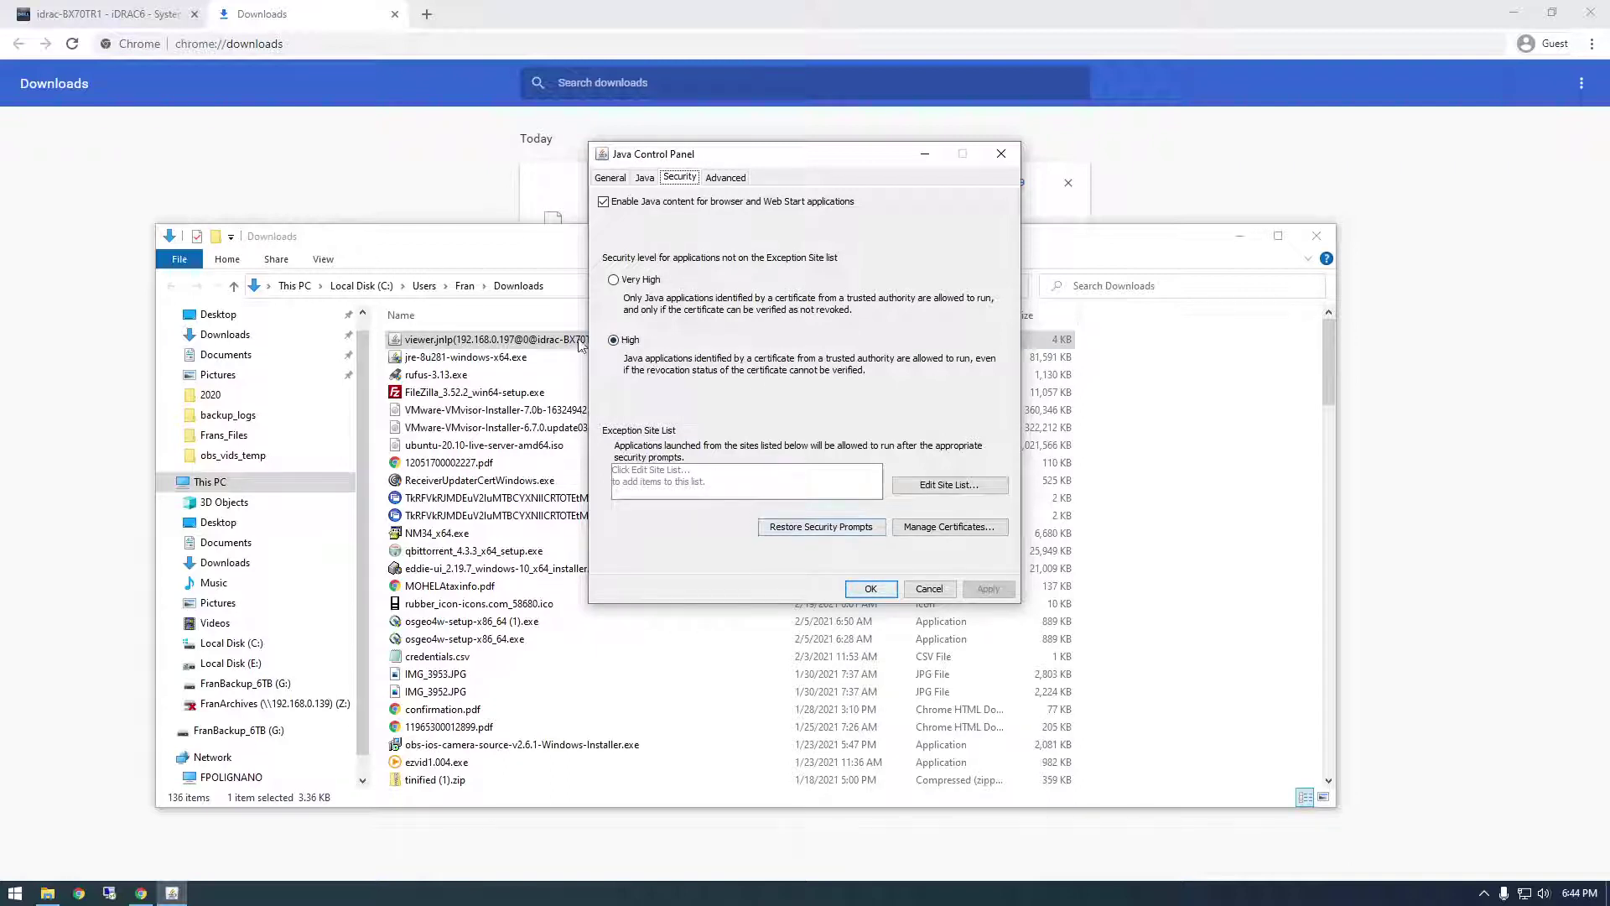
{"action": "left_click", "coordinate": [927, 487]}
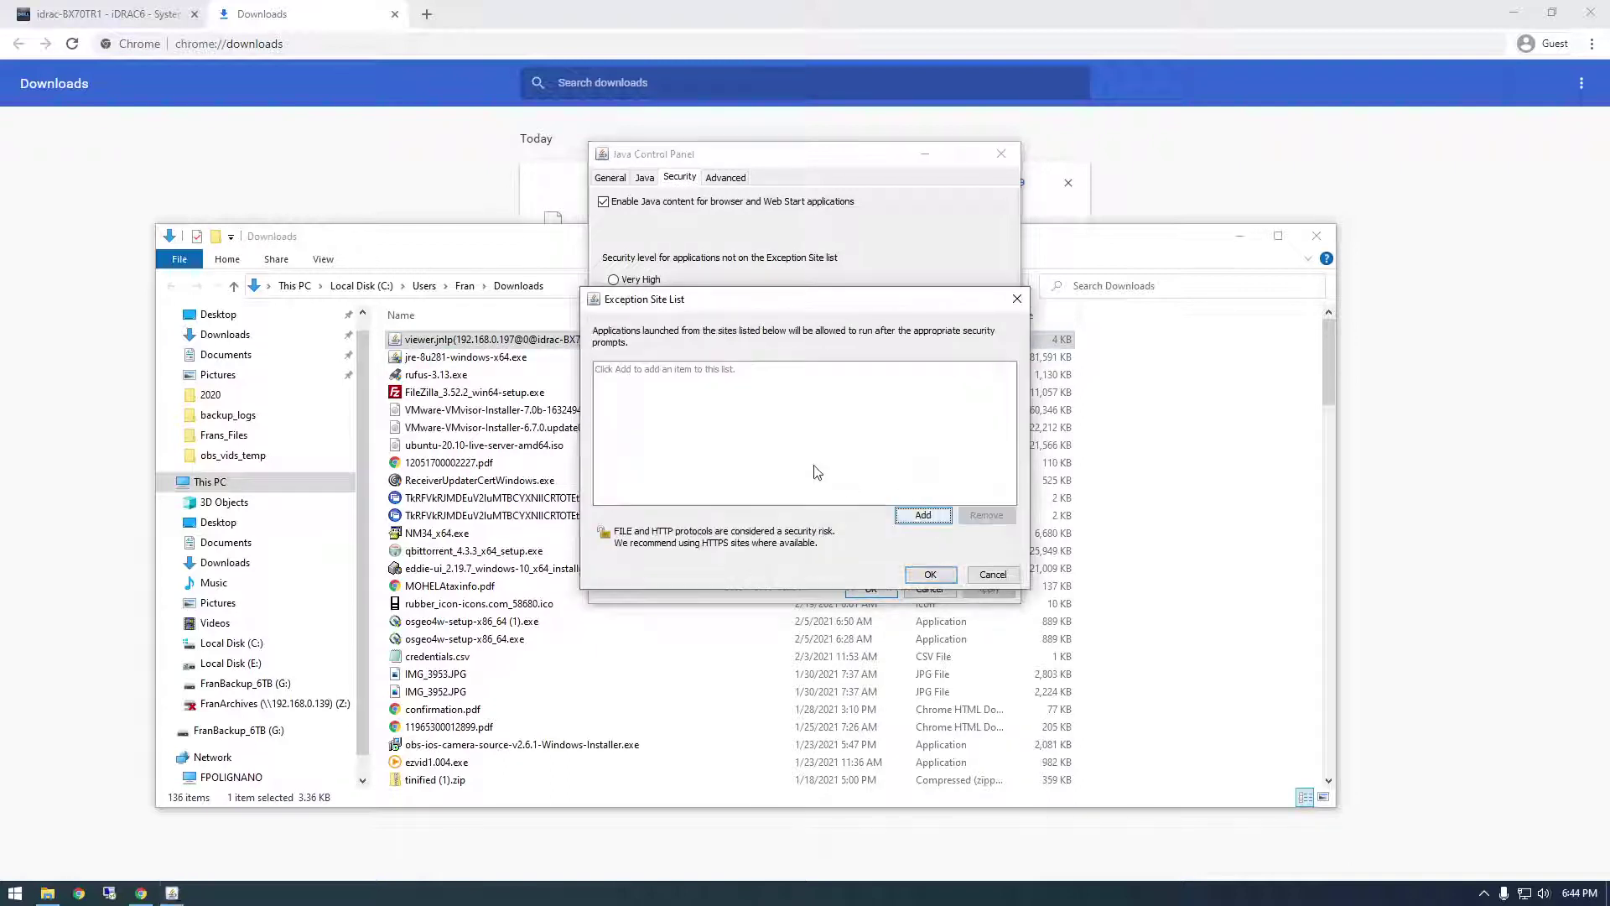
{"action": "left_click_drag", "start_coordinate": [696, 294], "coordinate": [834, 208]}
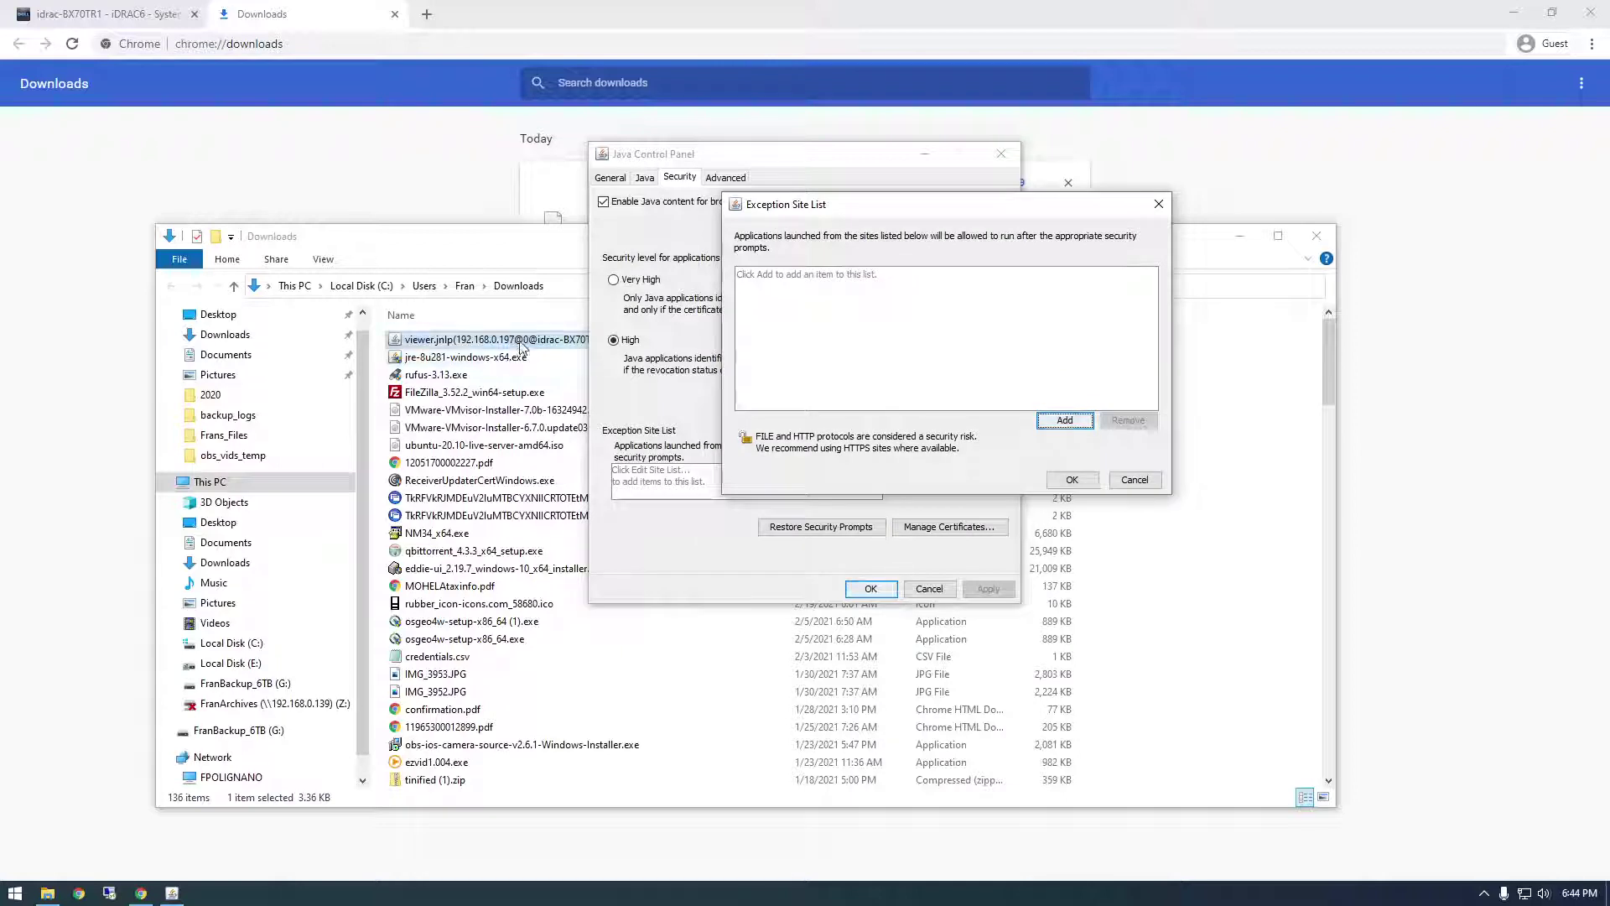
{"action": "left_click", "coordinate": [1065, 421]}
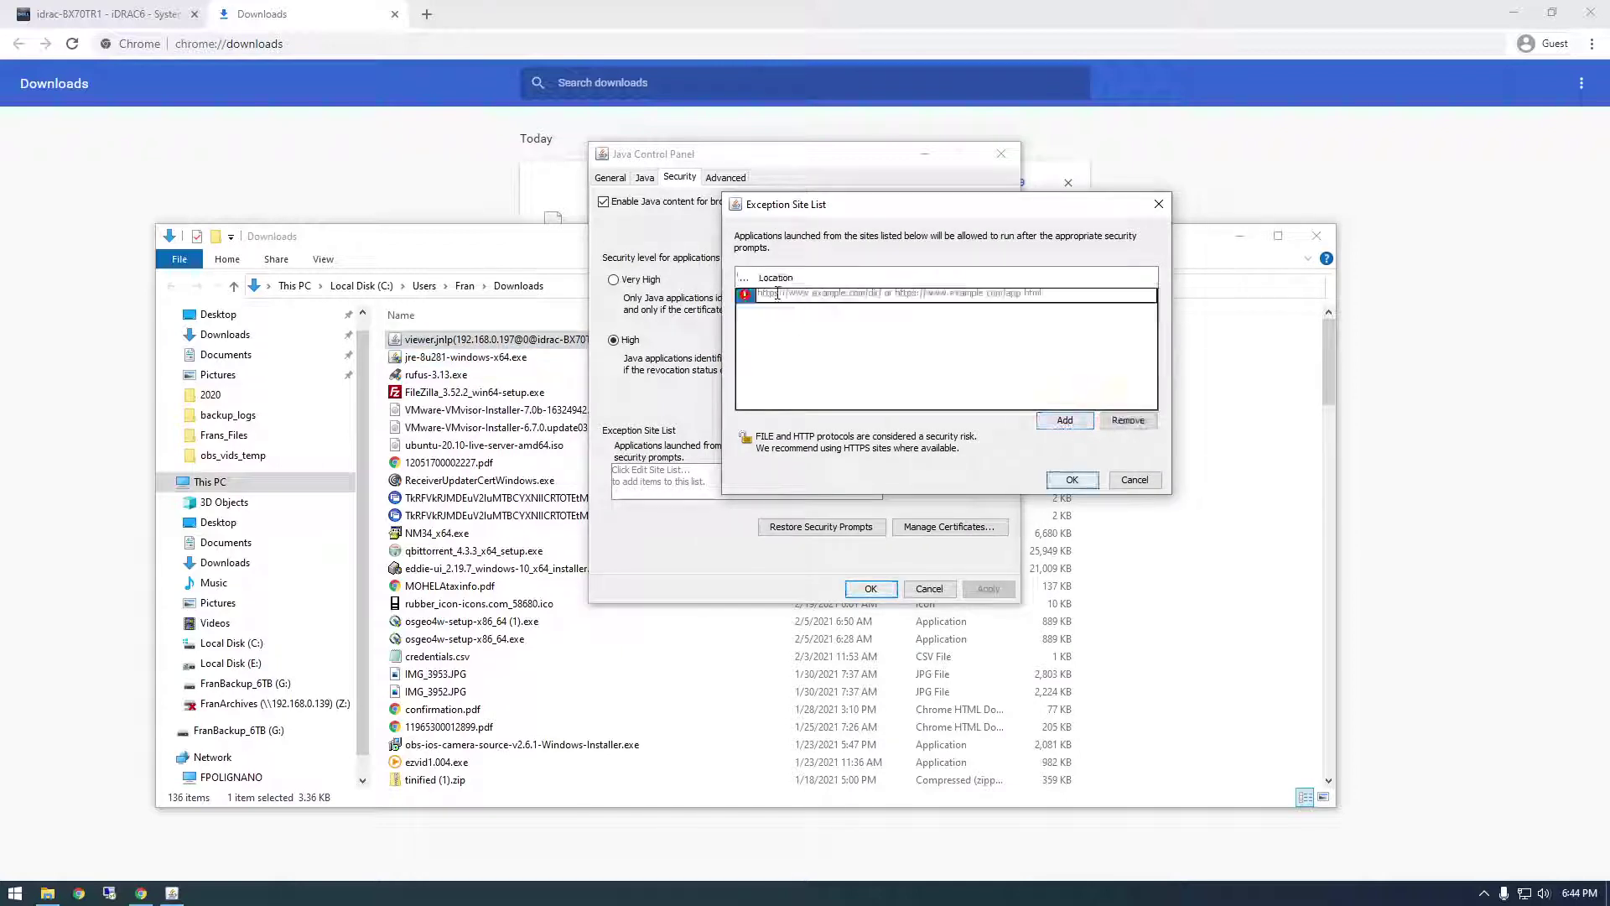
{"action": "type", "text": "h"}
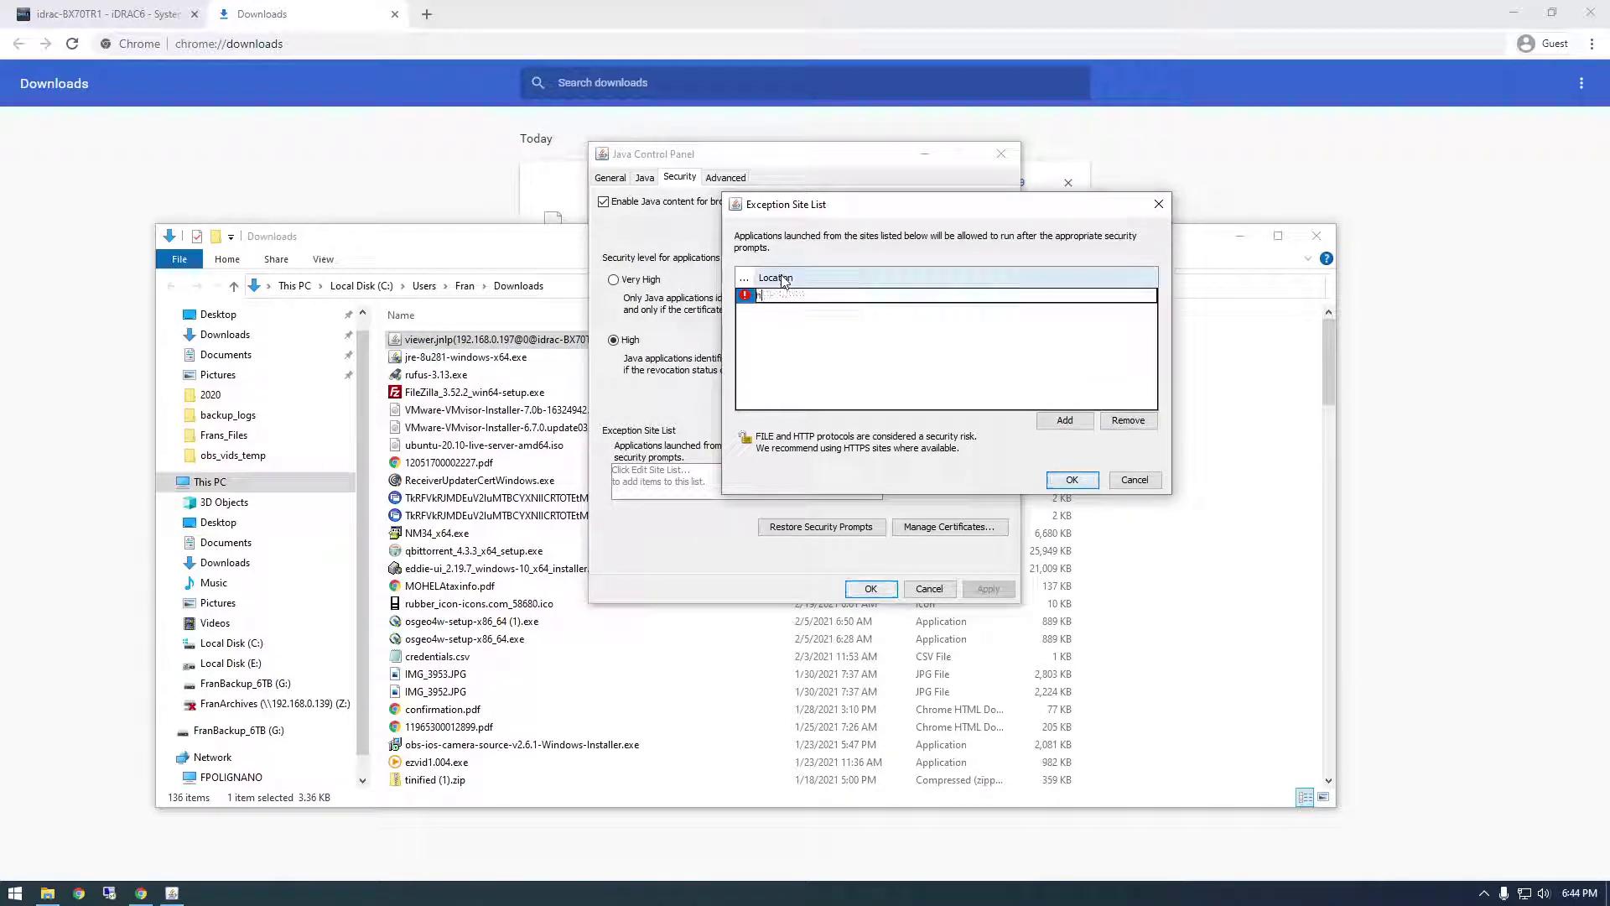
{"action": "type", "text": "ttps://192.168.0.197"}
{"action": "type", "text": ":443"}
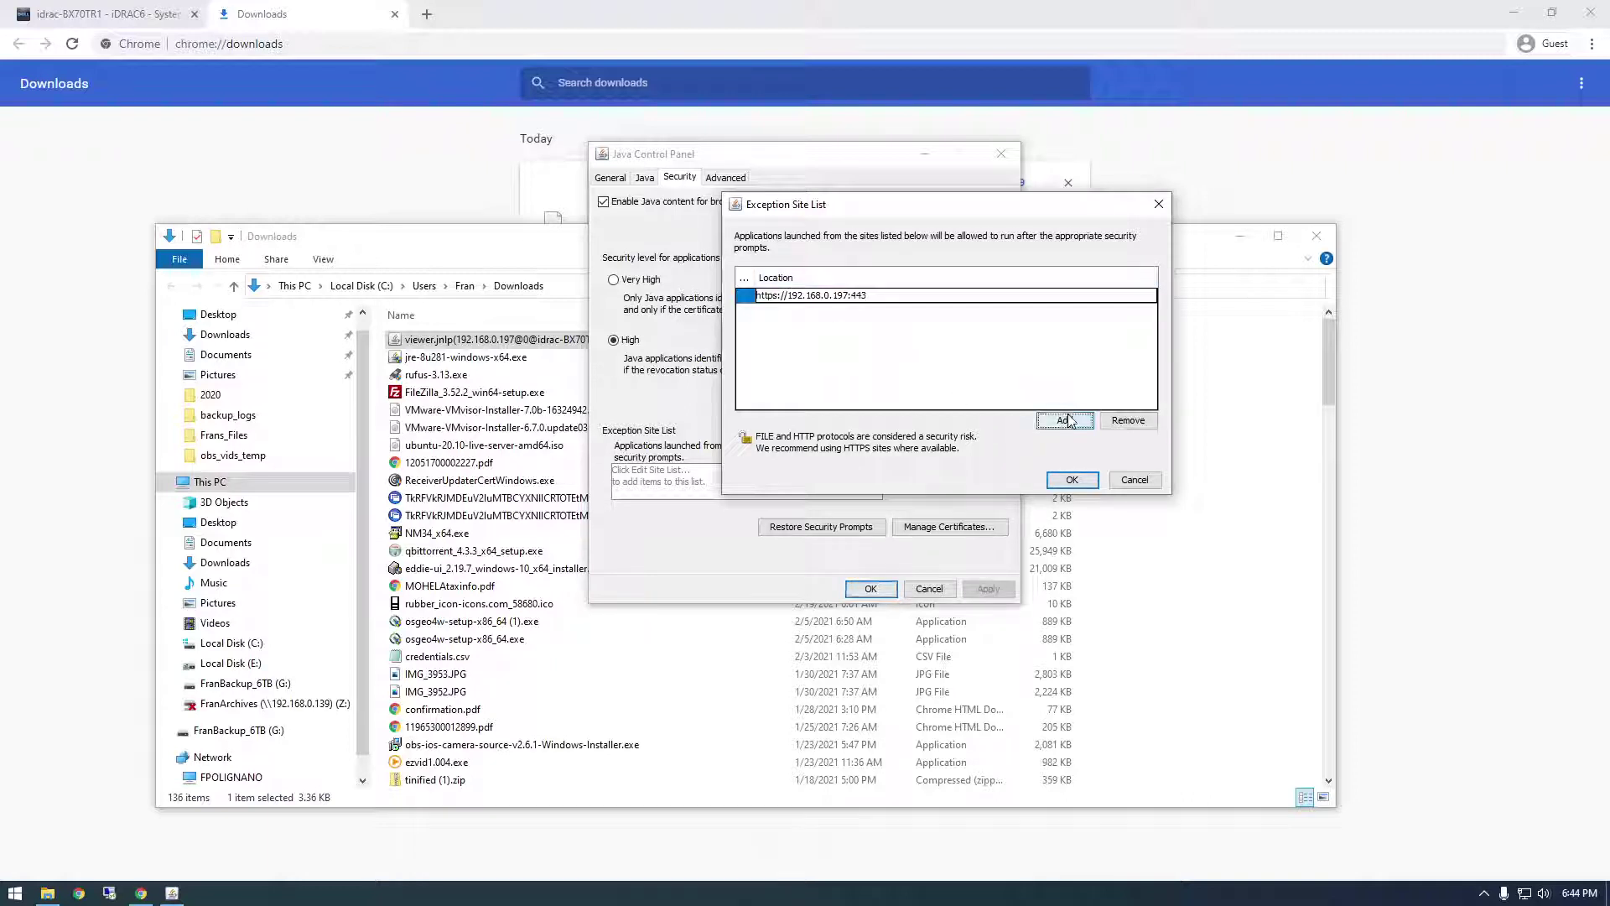
{"action": "left_click", "coordinate": [1064, 420]}
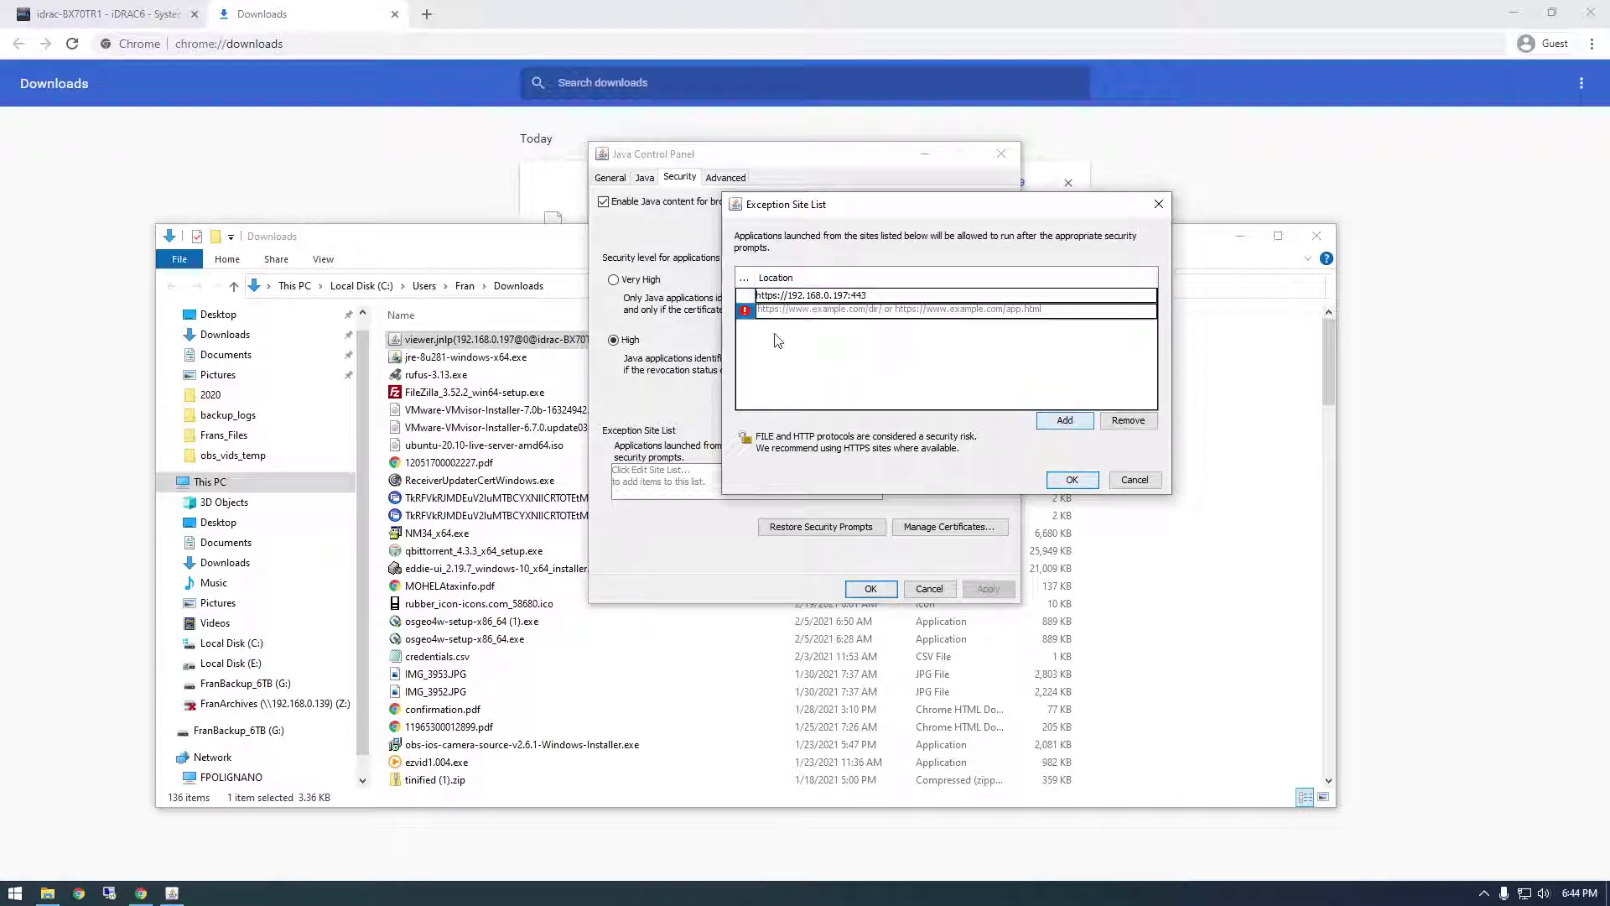
{"action": "left_click", "coordinate": [1071, 481]}
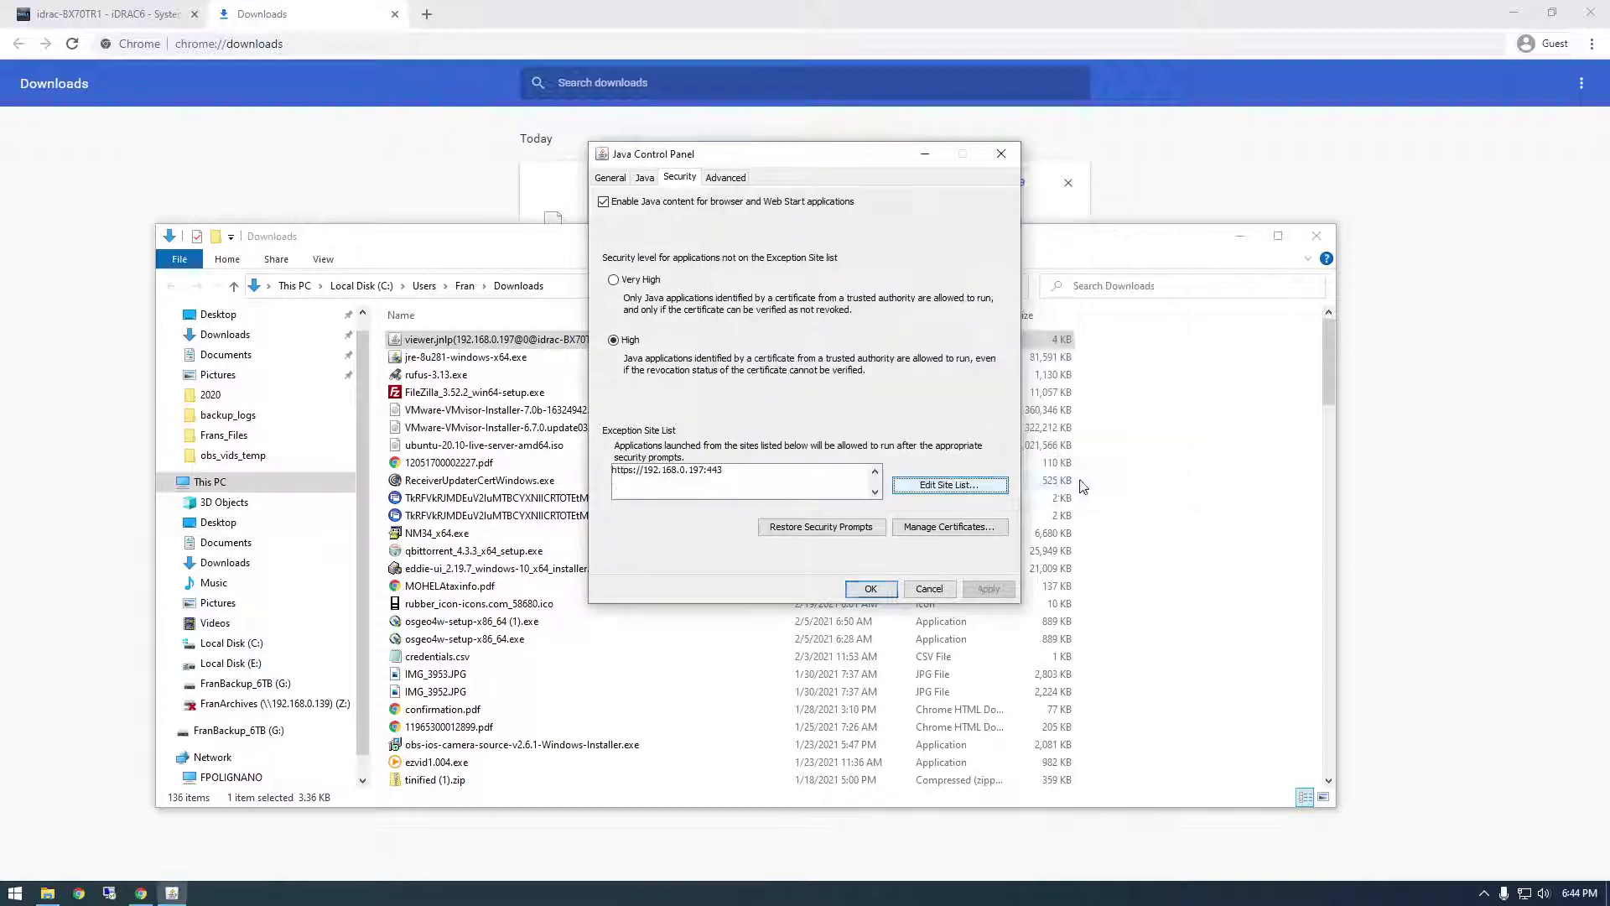
{"action": "left_click", "coordinate": [872, 589]}
{"action": "left_click", "coordinate": [1317, 236]}
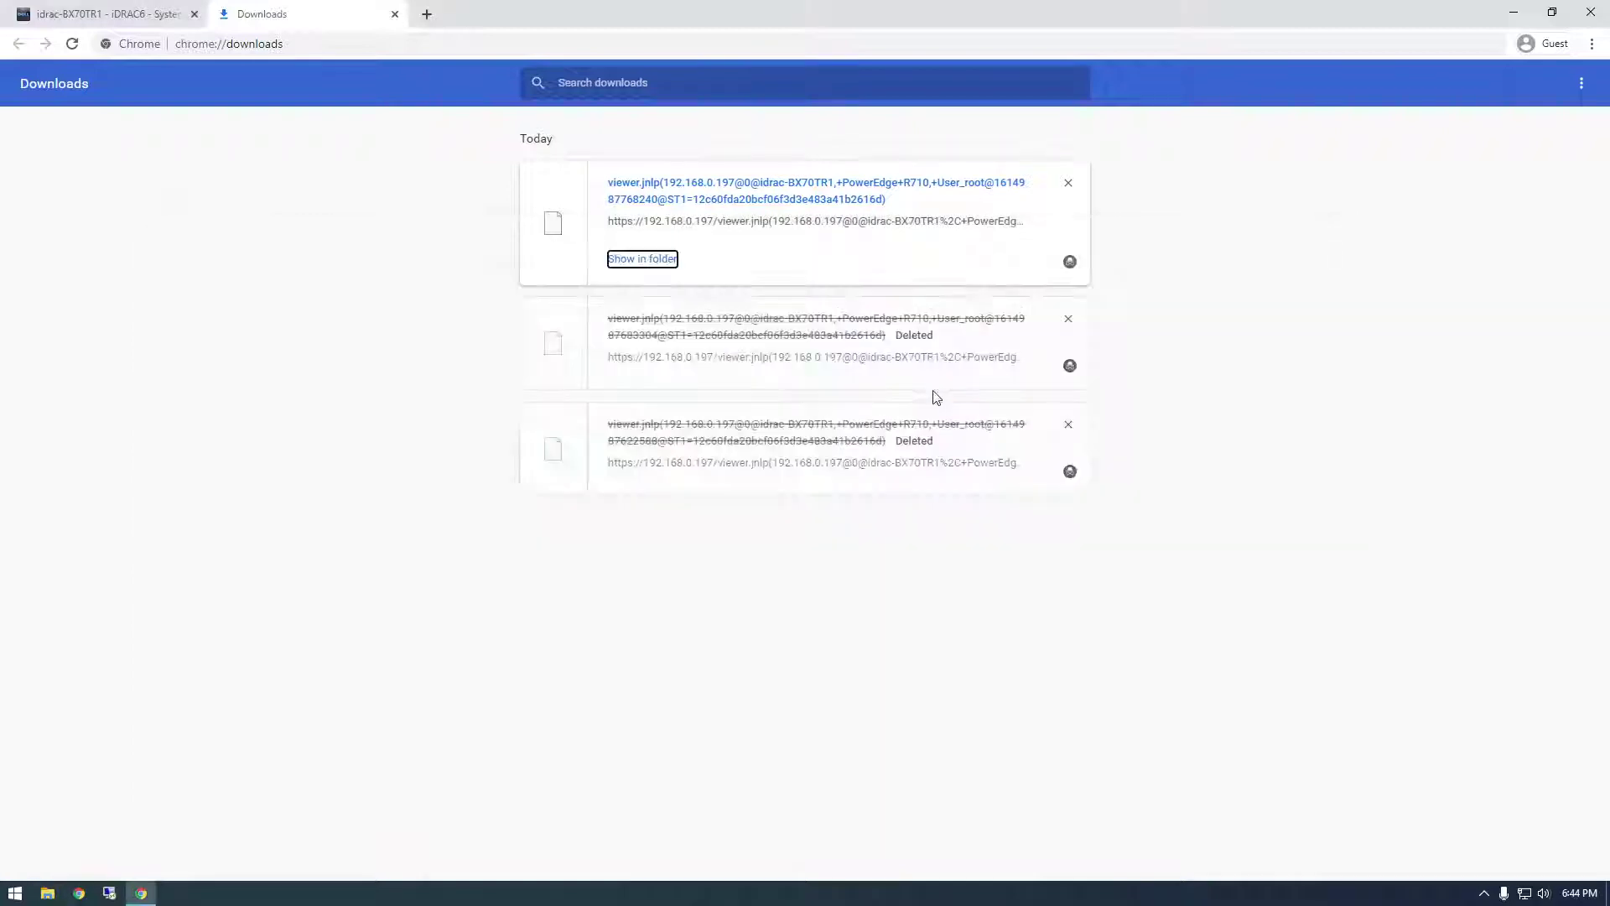
Relaunch the virtual console and bring up the new viewer.jnlp in the Downloads folder
{"action": "middle_click", "coordinate": [350, 22]}
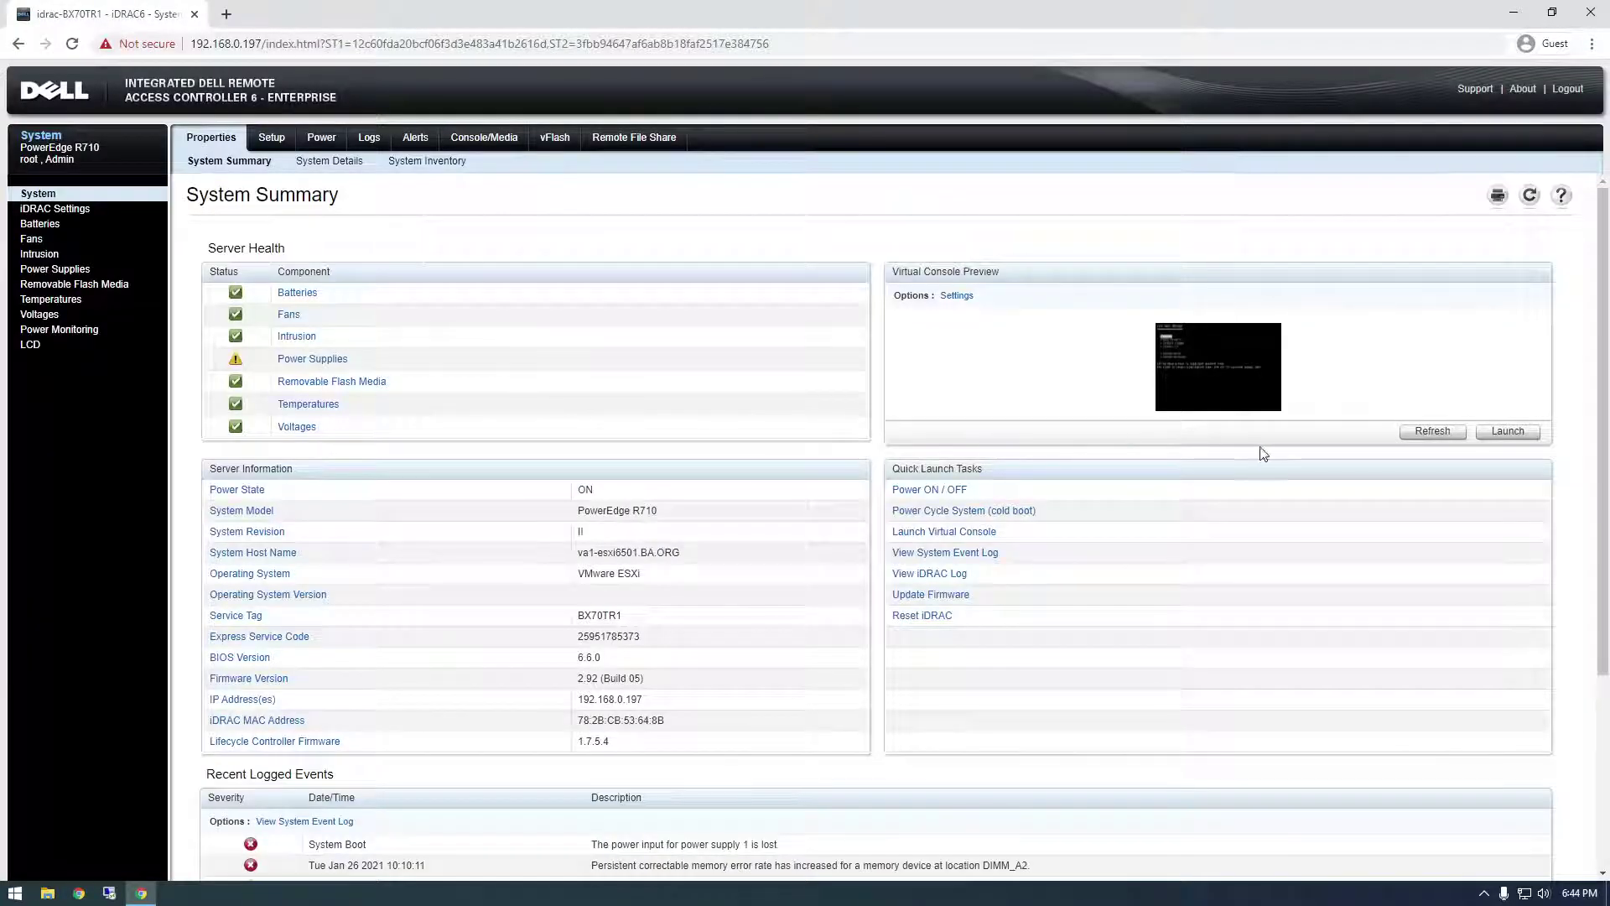
{"action": "left_click", "coordinate": [1507, 431]}
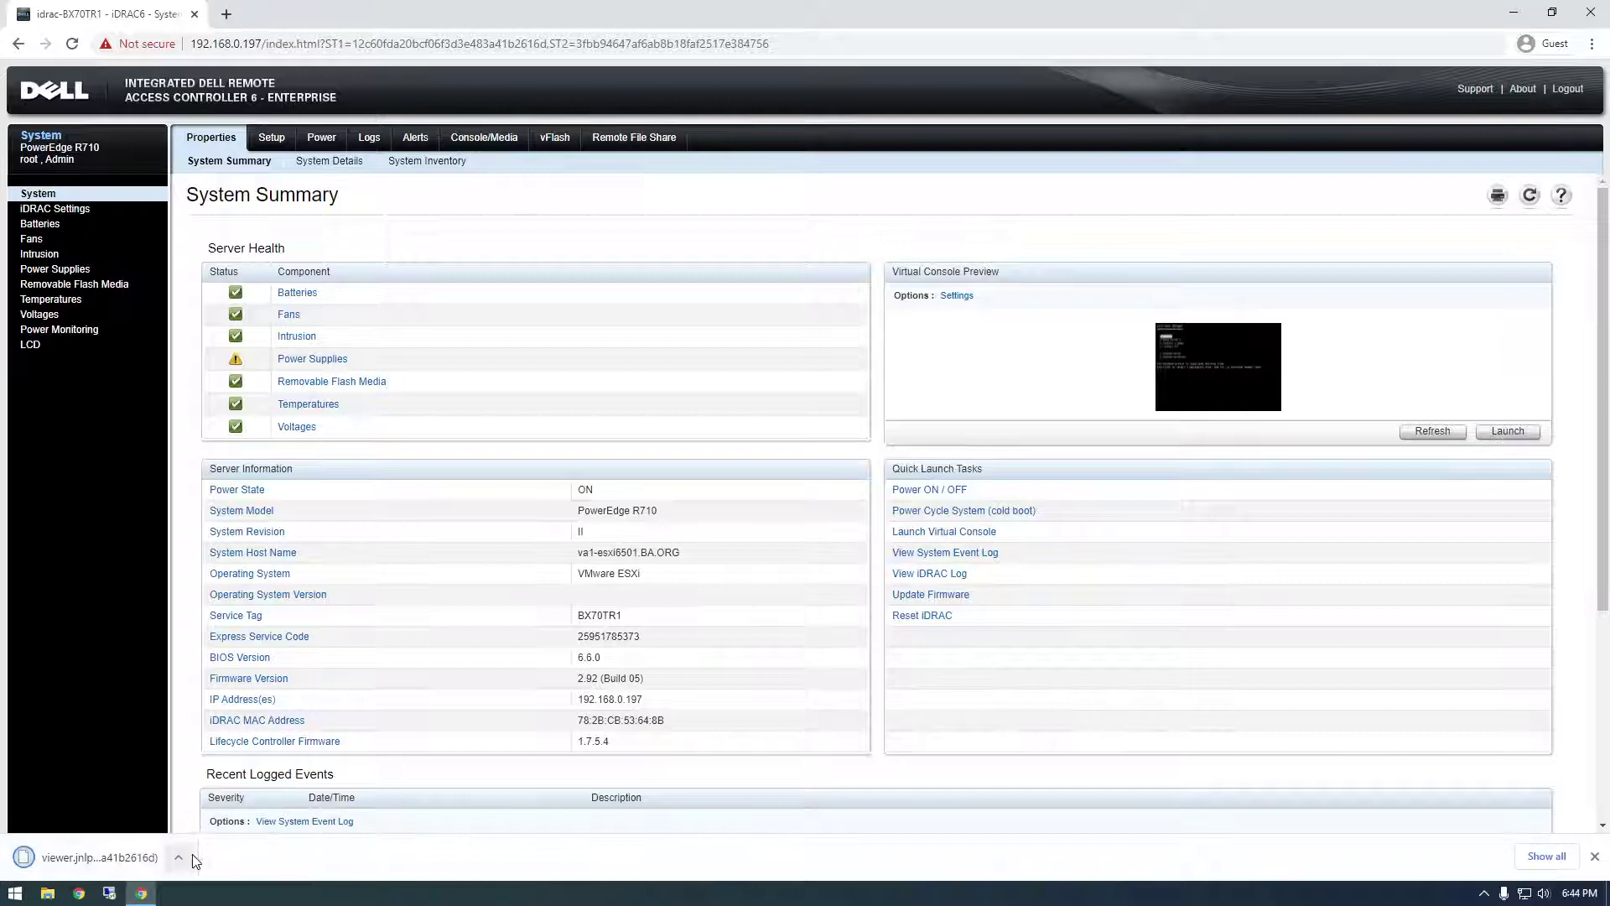
{"action": "left_click", "coordinate": [193, 859]}
{"action": "left_click", "coordinate": [237, 798]}
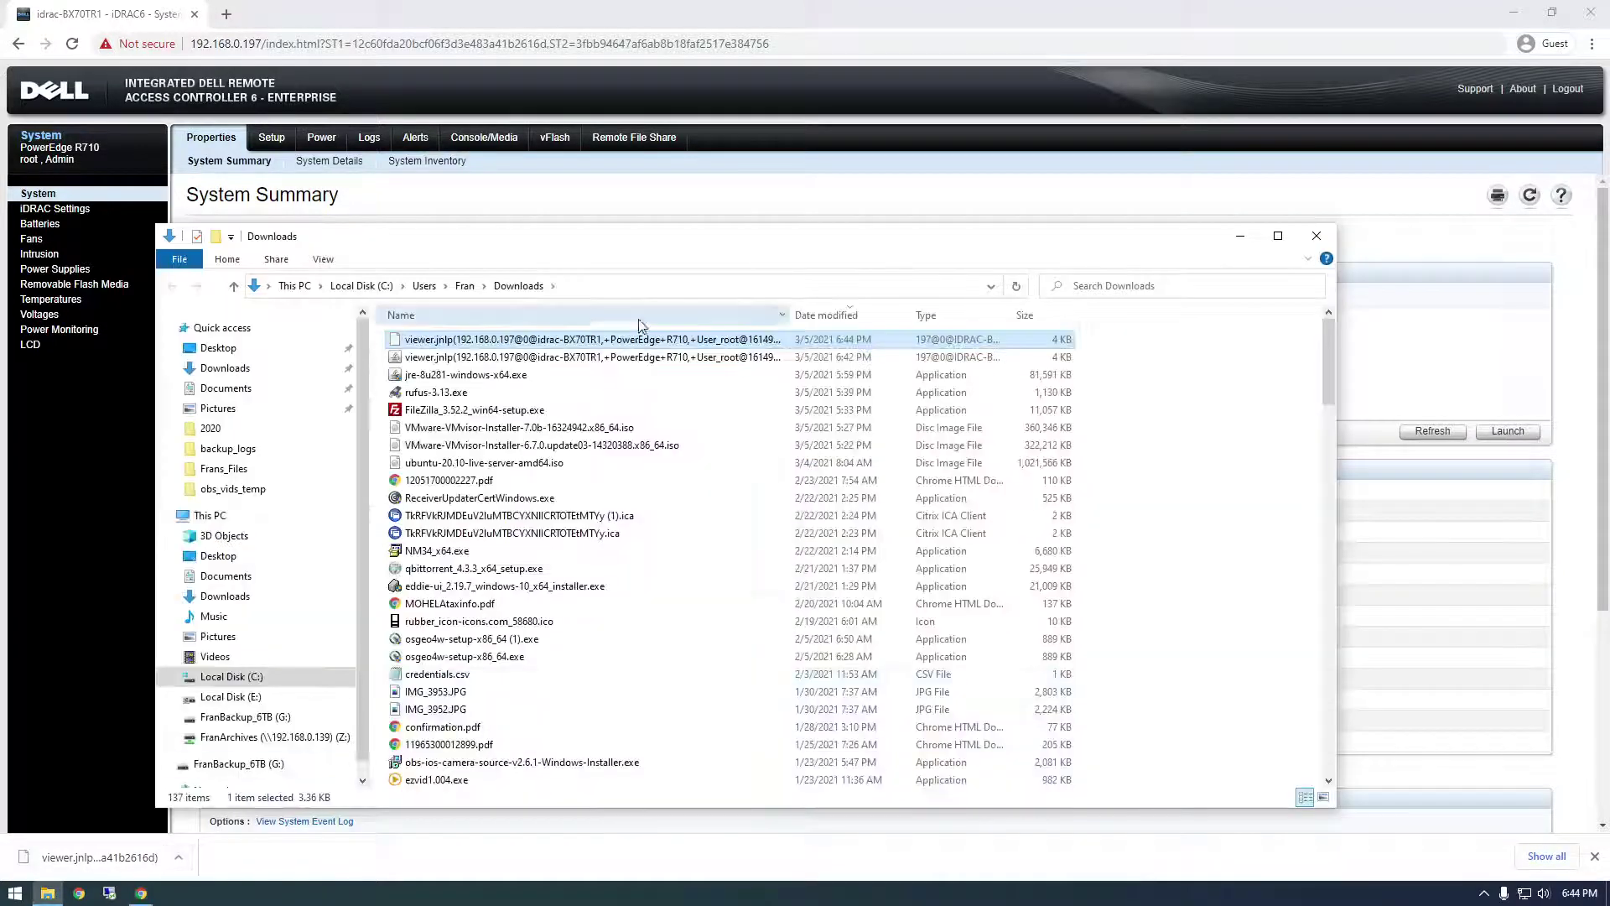
{"action": "right_click", "coordinate": [521, 343]}
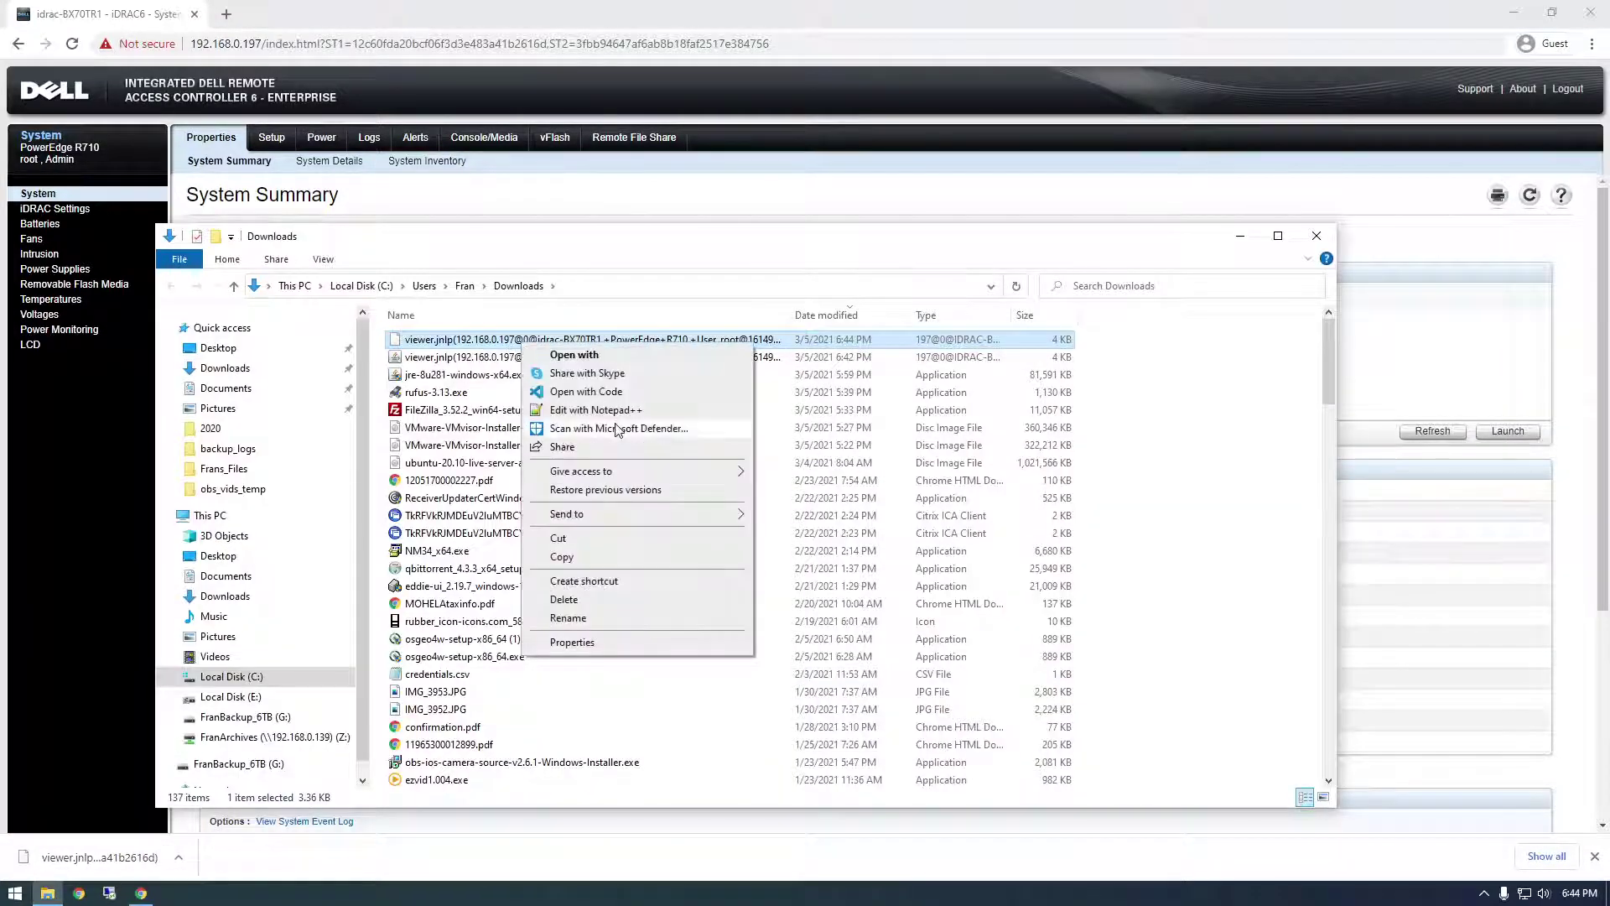
Run viewer.jnlp with Java Web Start, accepting the risk, and dismiss the Connection failed message
{"action": "left_click", "coordinate": [587, 354]}
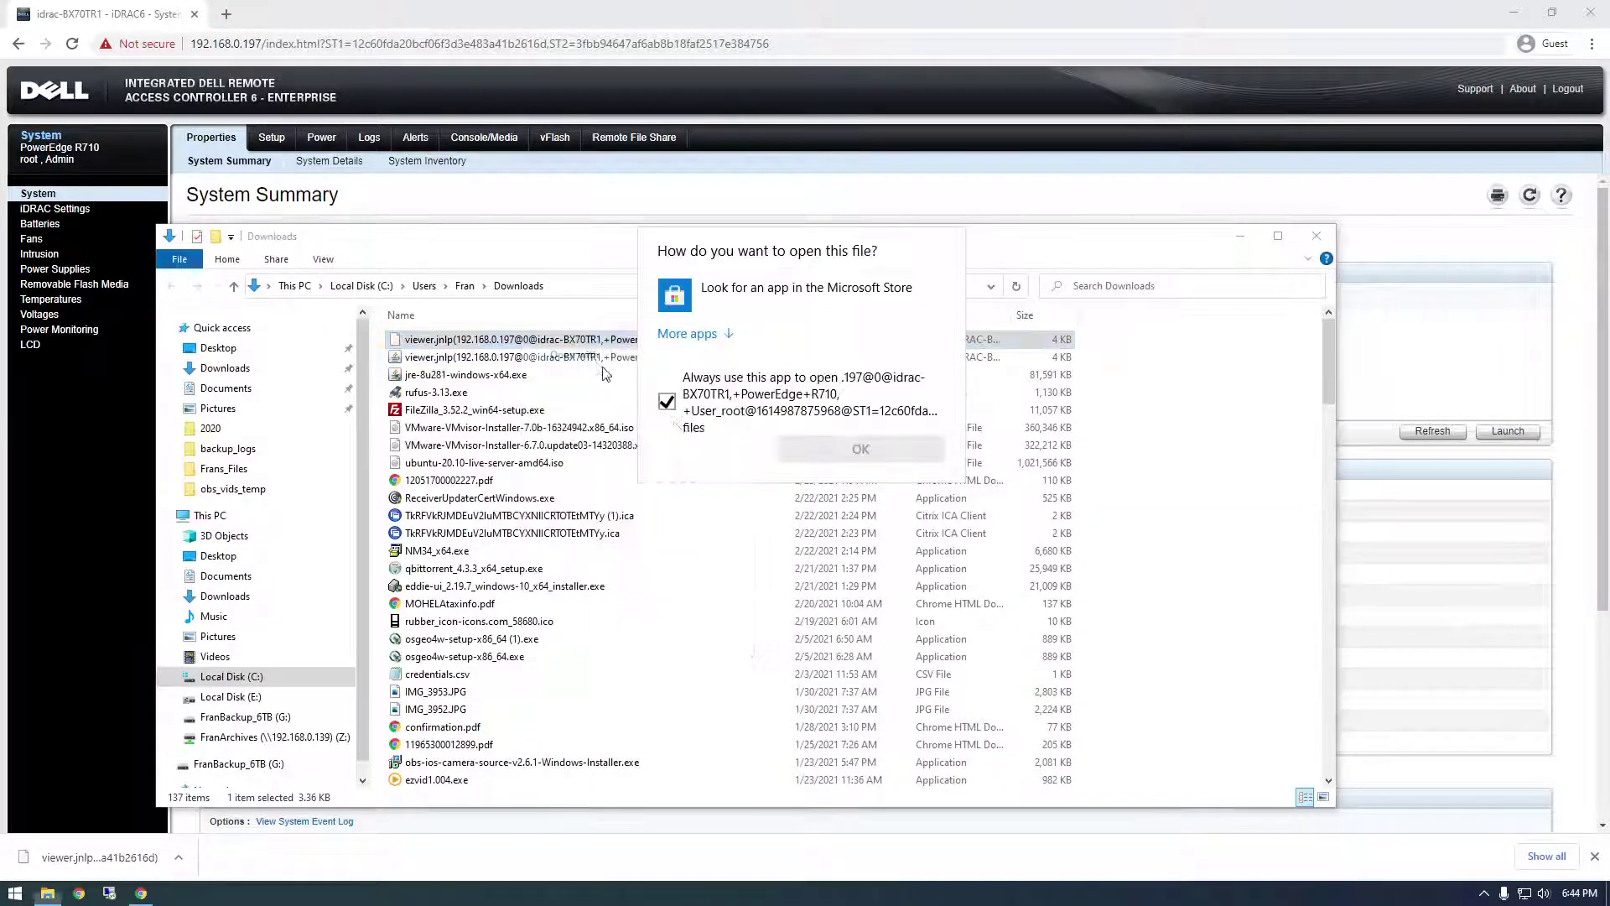
{"action": "left_click", "coordinate": [715, 338]}
{"action": "left_click", "coordinate": [721, 376]}
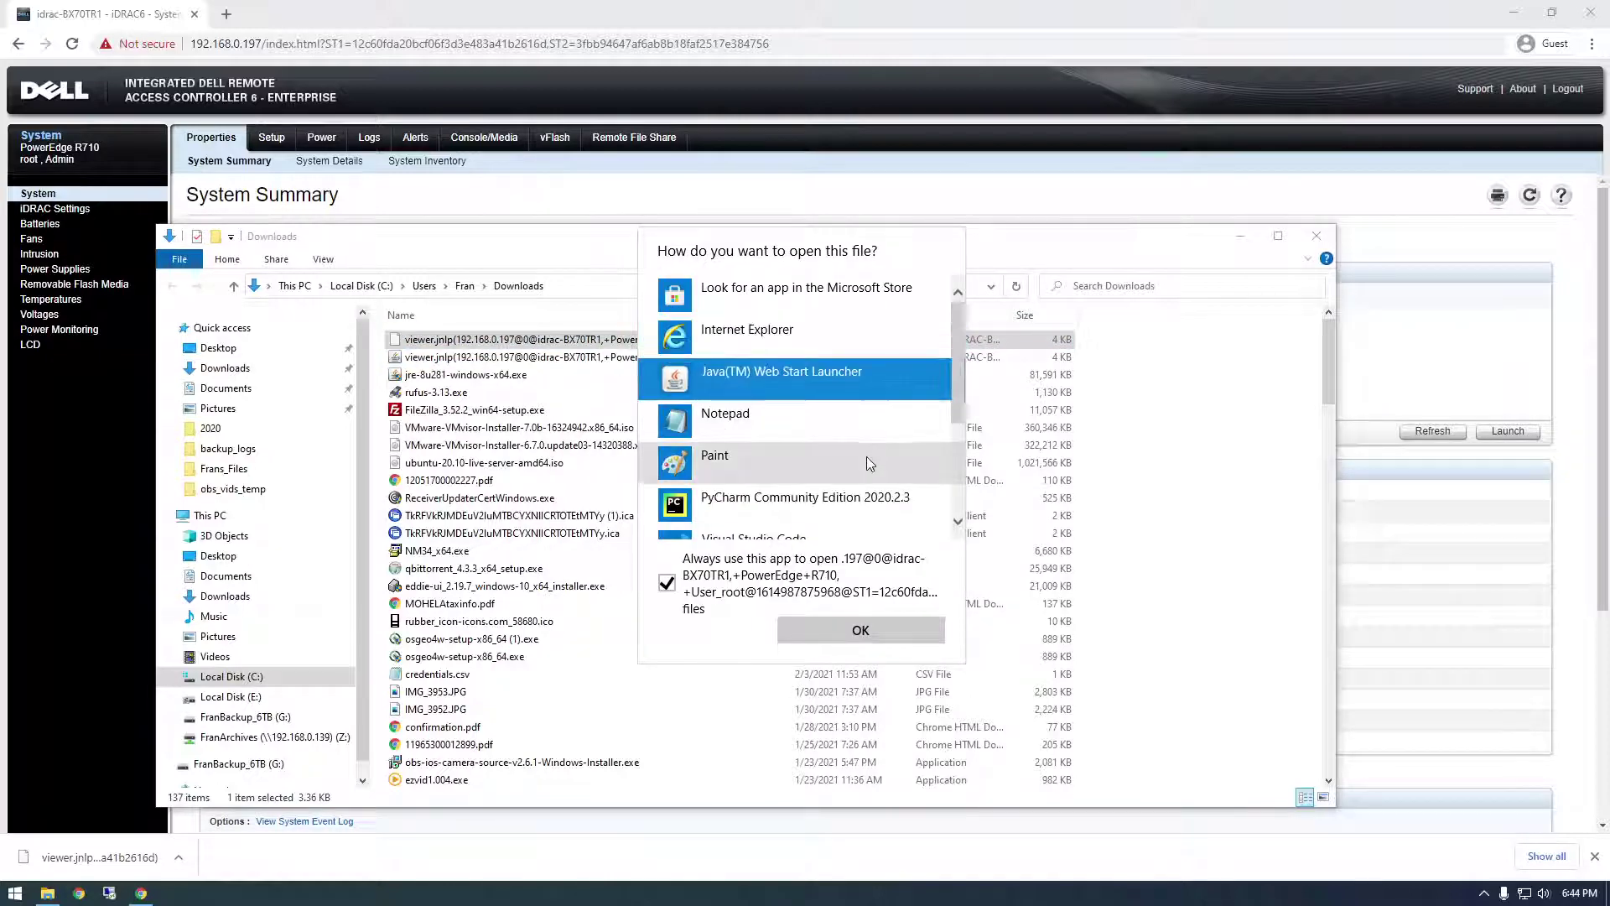
{"action": "left_click", "coordinate": [852, 626]}
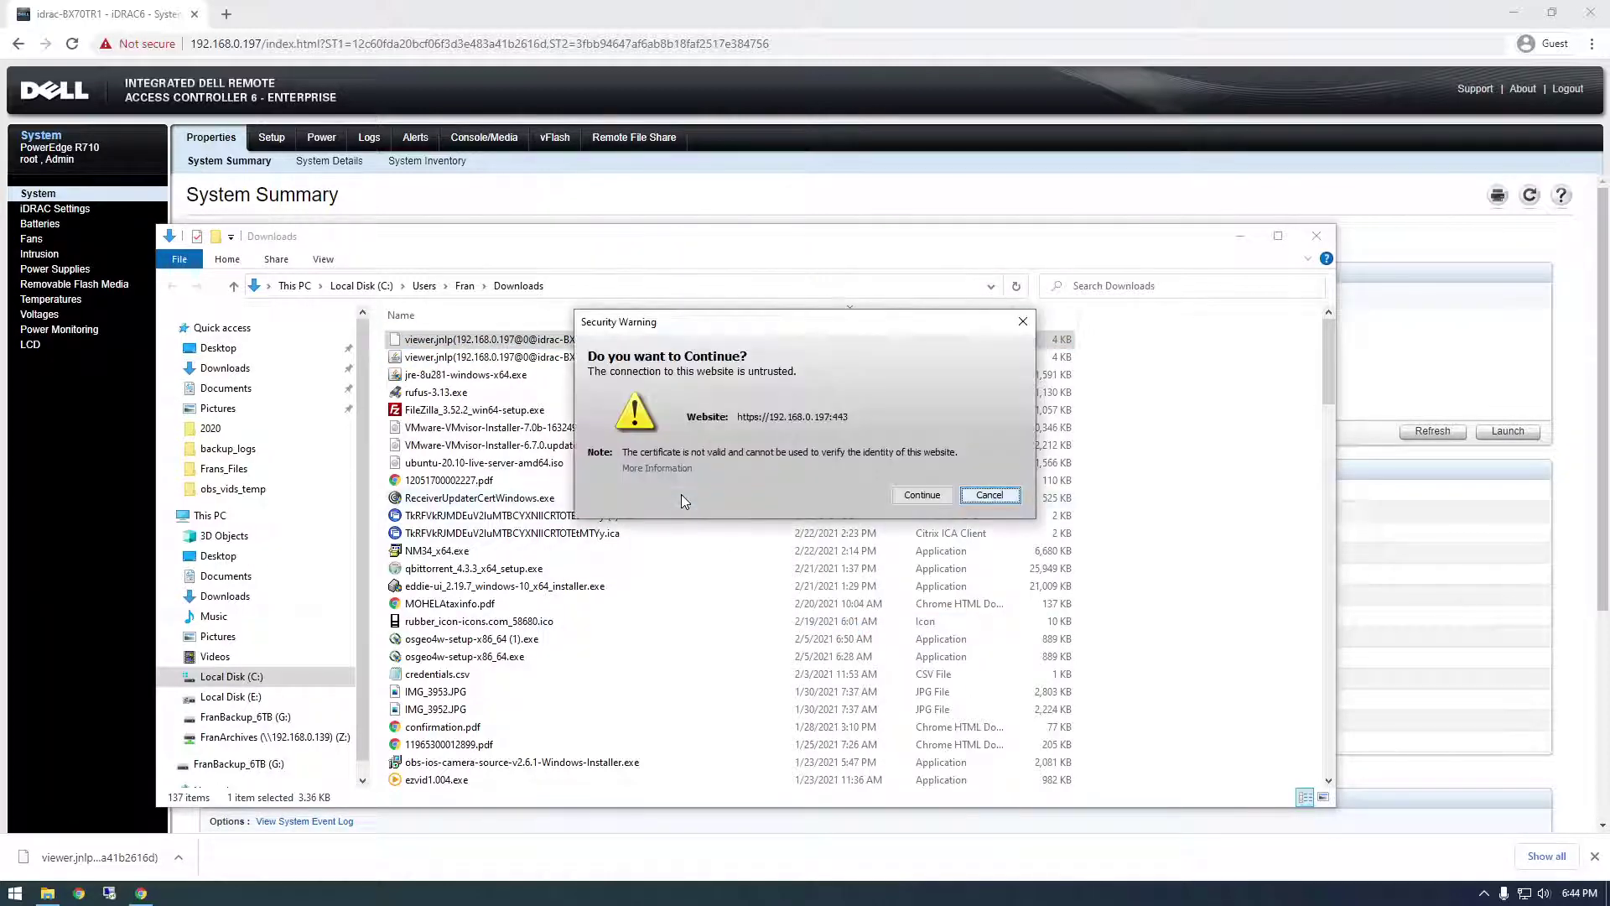
{"action": "left_click", "coordinate": [927, 498]}
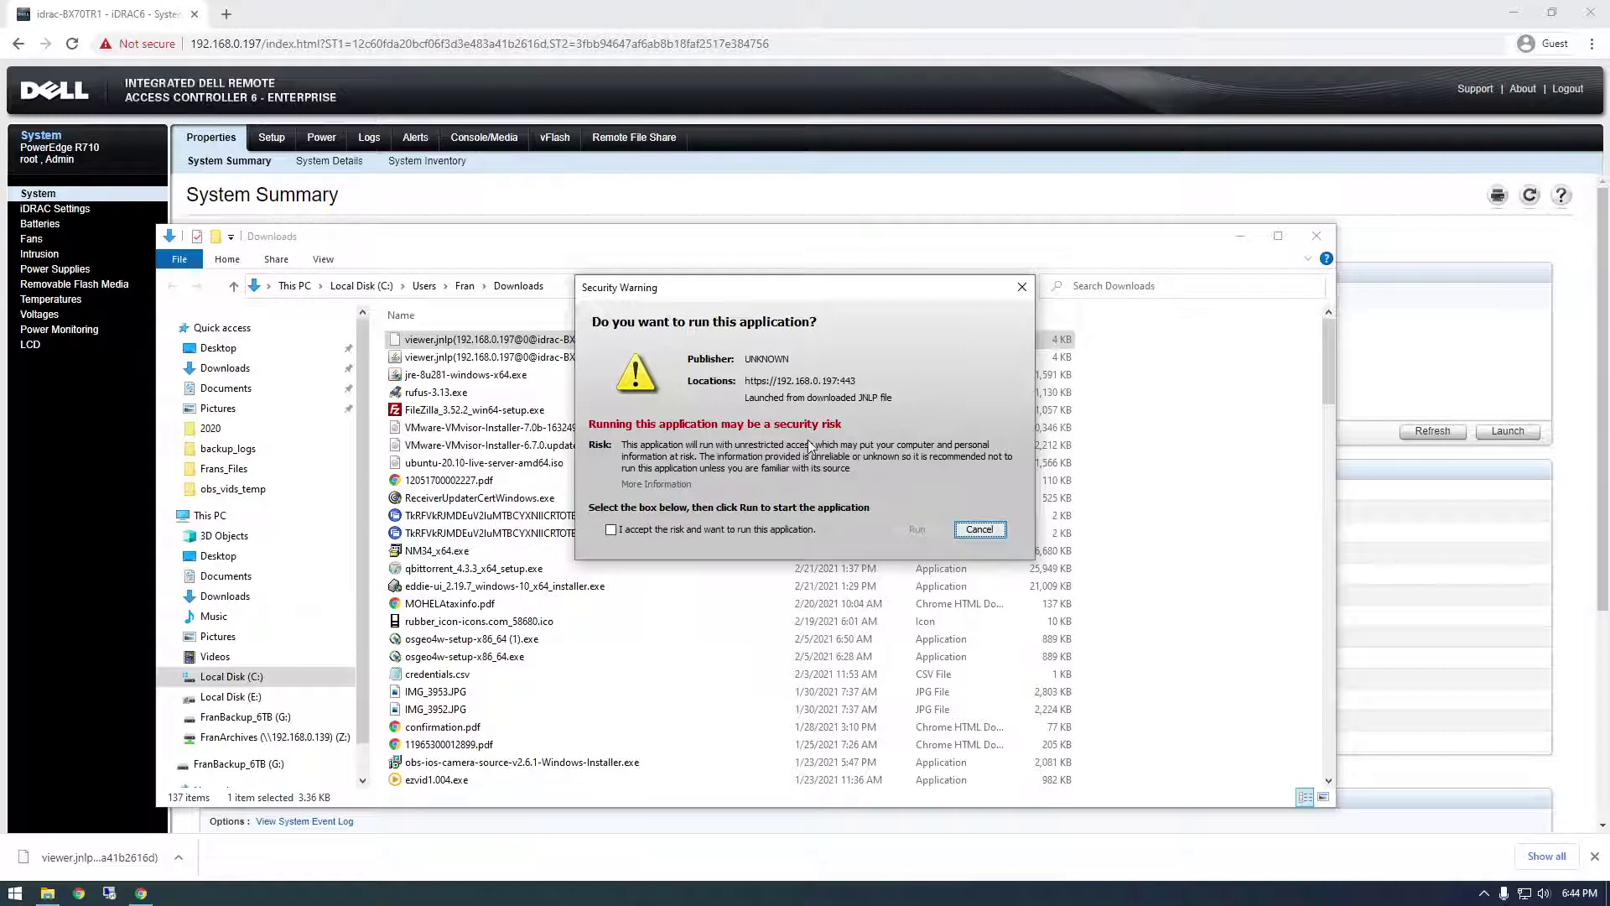
{"action": "left_click", "coordinate": [611, 529]}
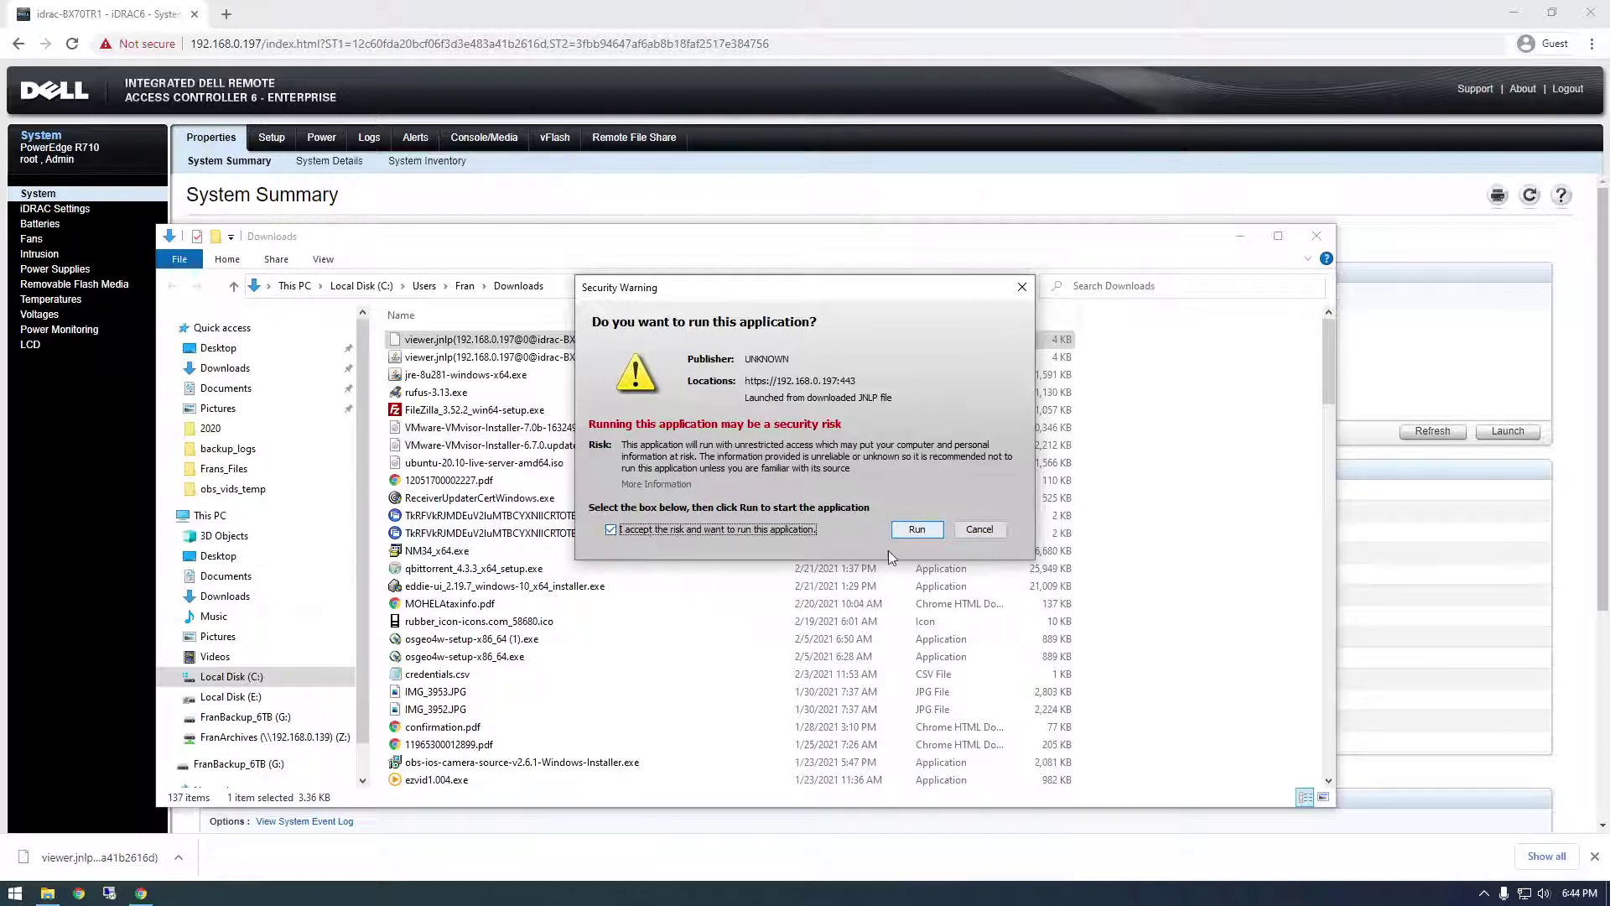
{"action": "left_click", "coordinate": [921, 530]}
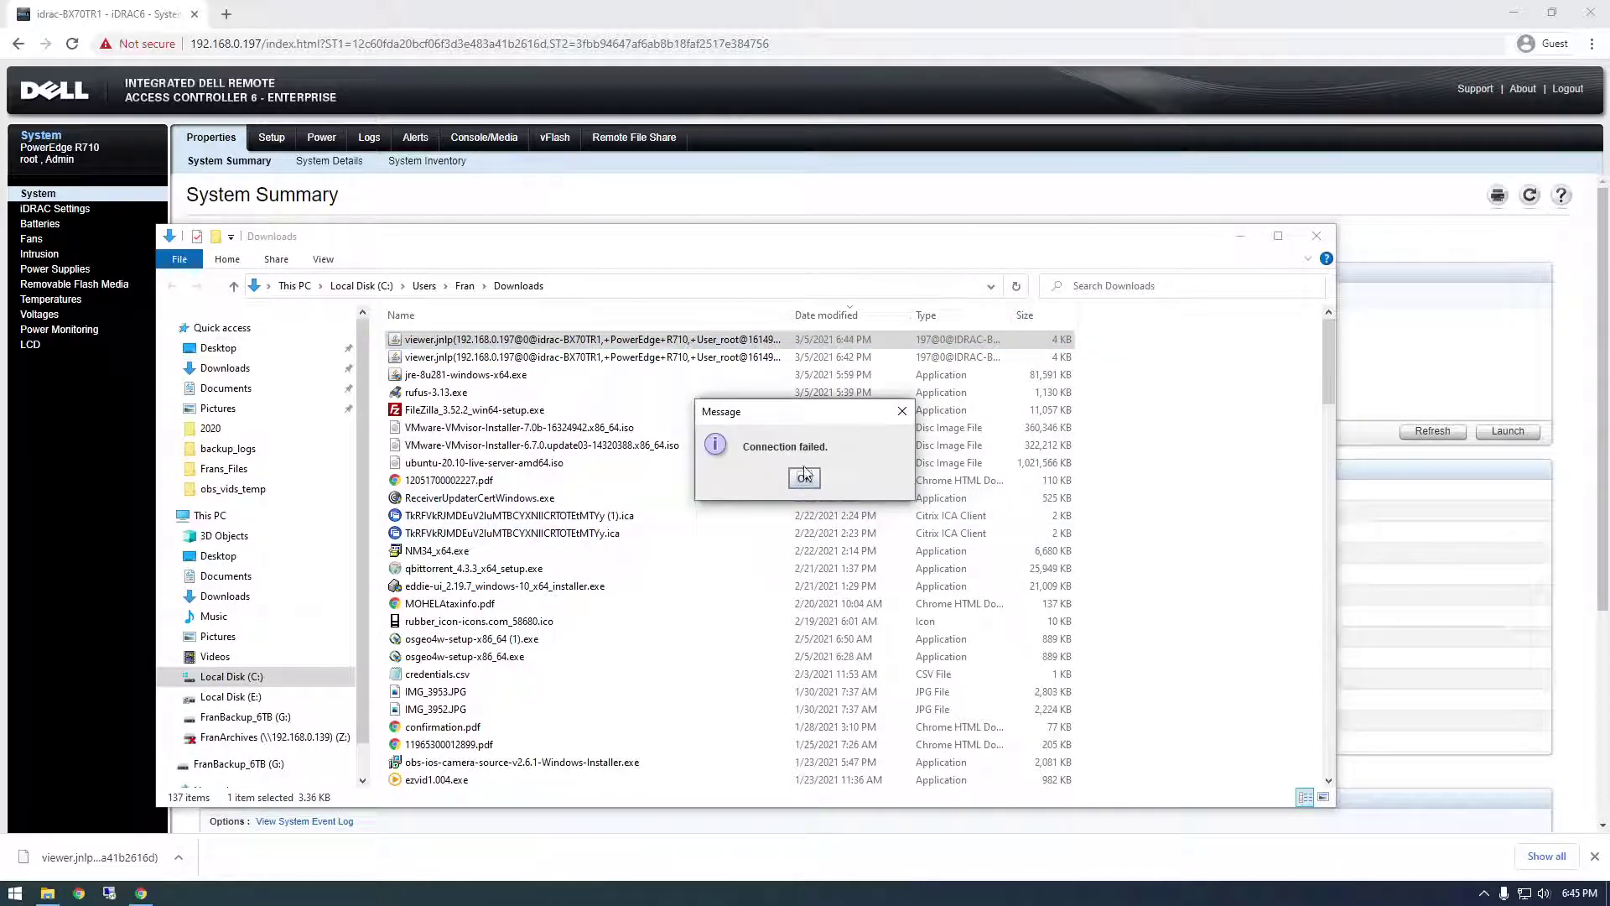
{"action": "left_click", "coordinate": [805, 478]}
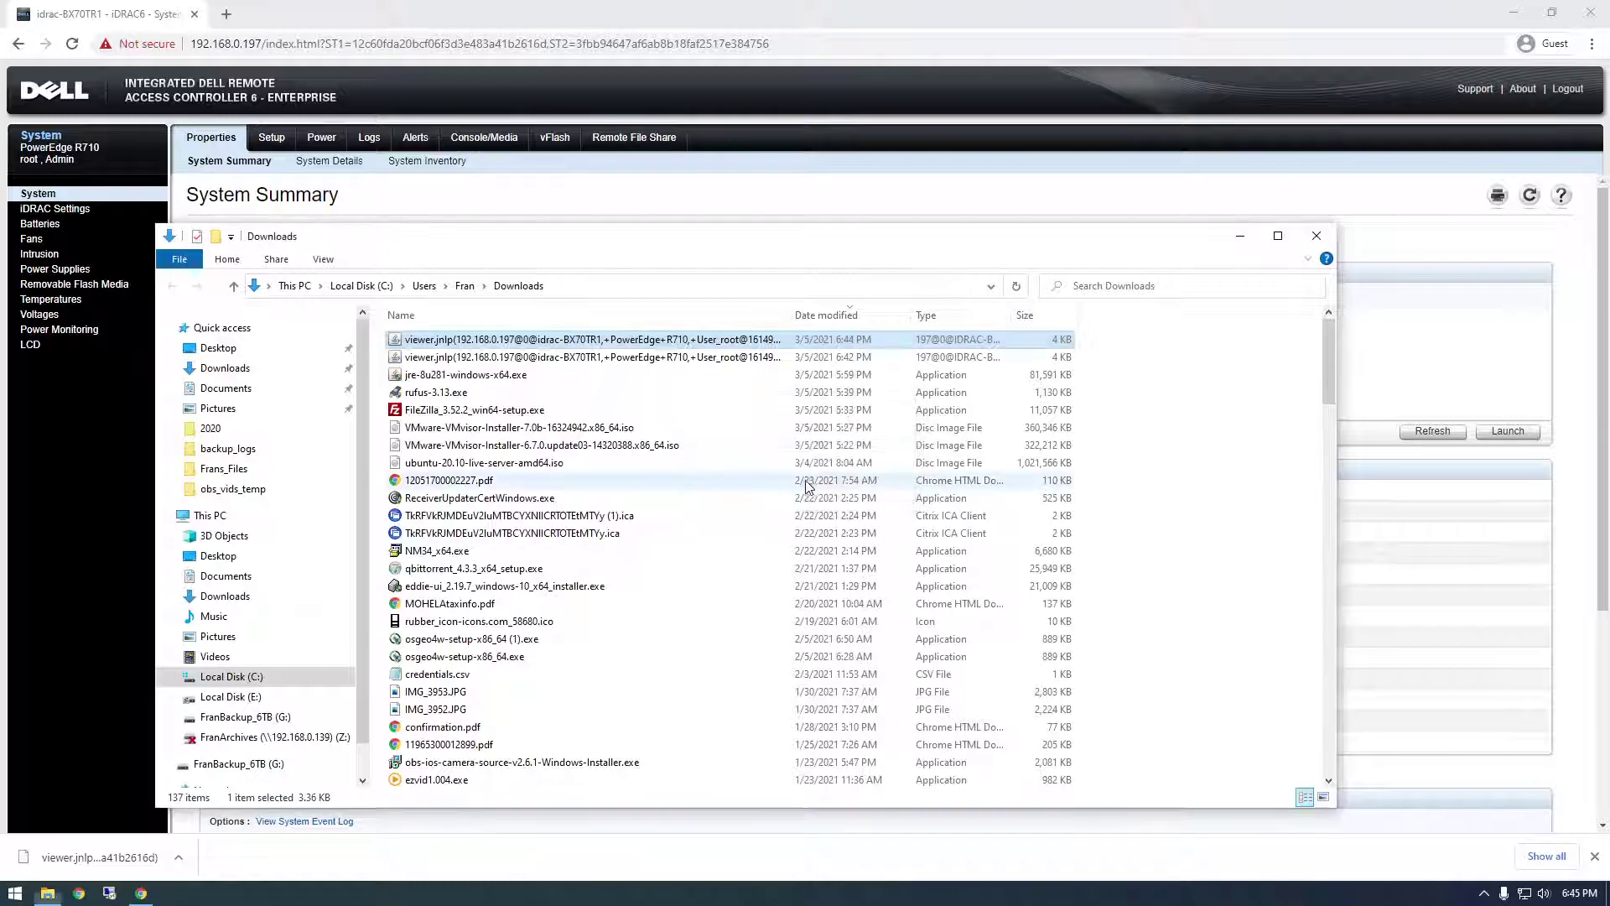
Switch to the Dell Community forum, close the first thread, and scroll to the quick-solution reply
{"action": "left_click", "coordinate": [1239, 236]}
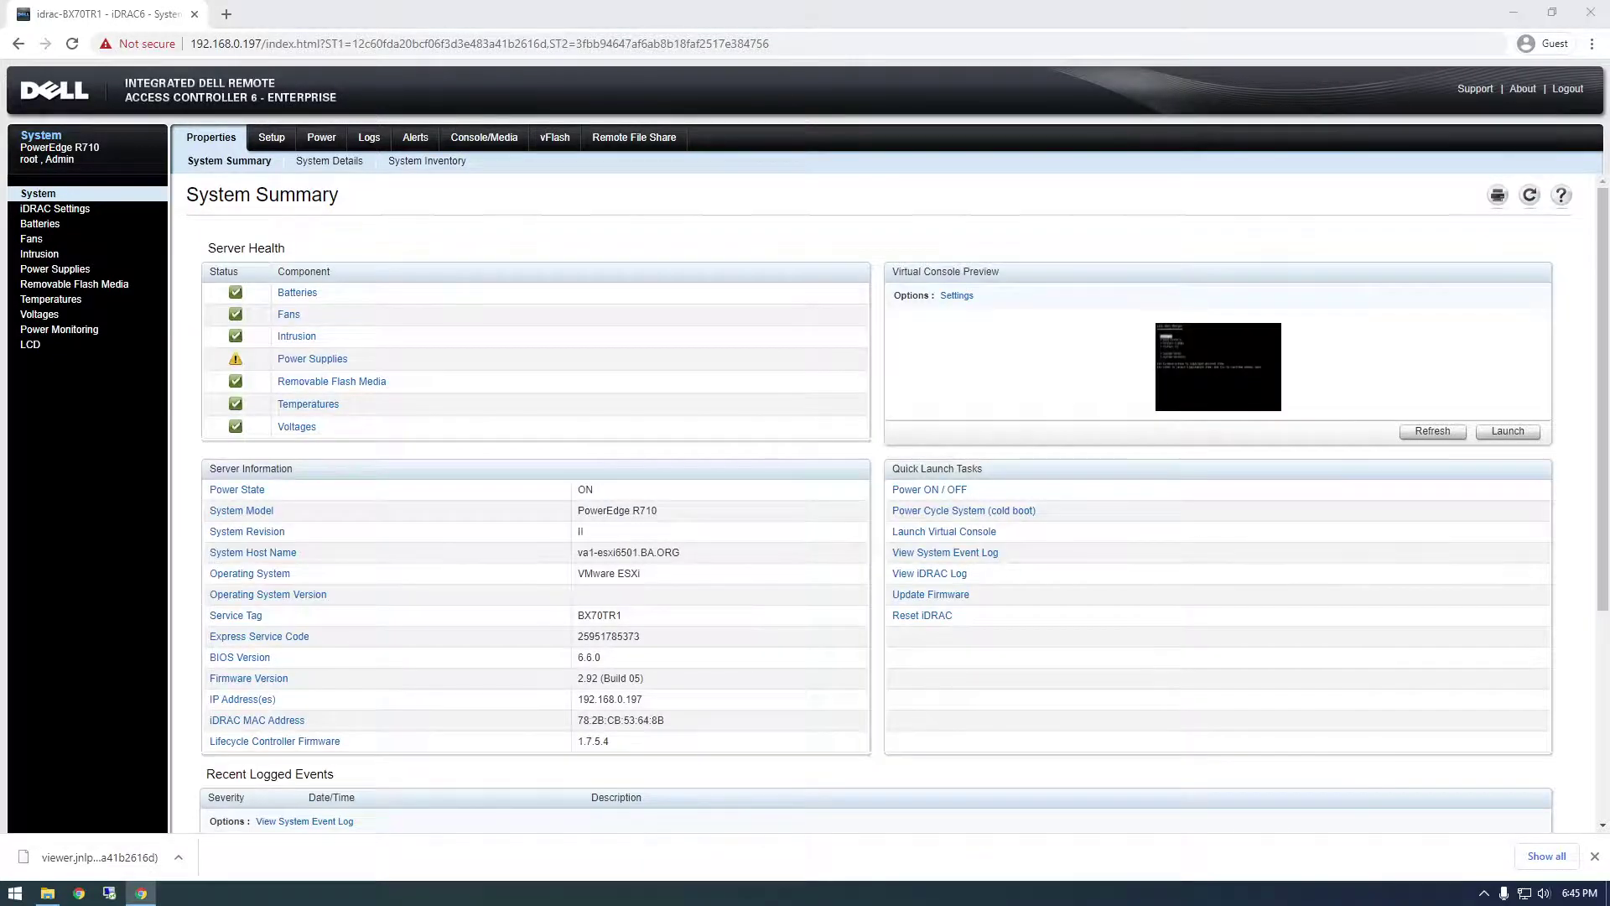
{"action": "key", "text": "alt+Tab"}
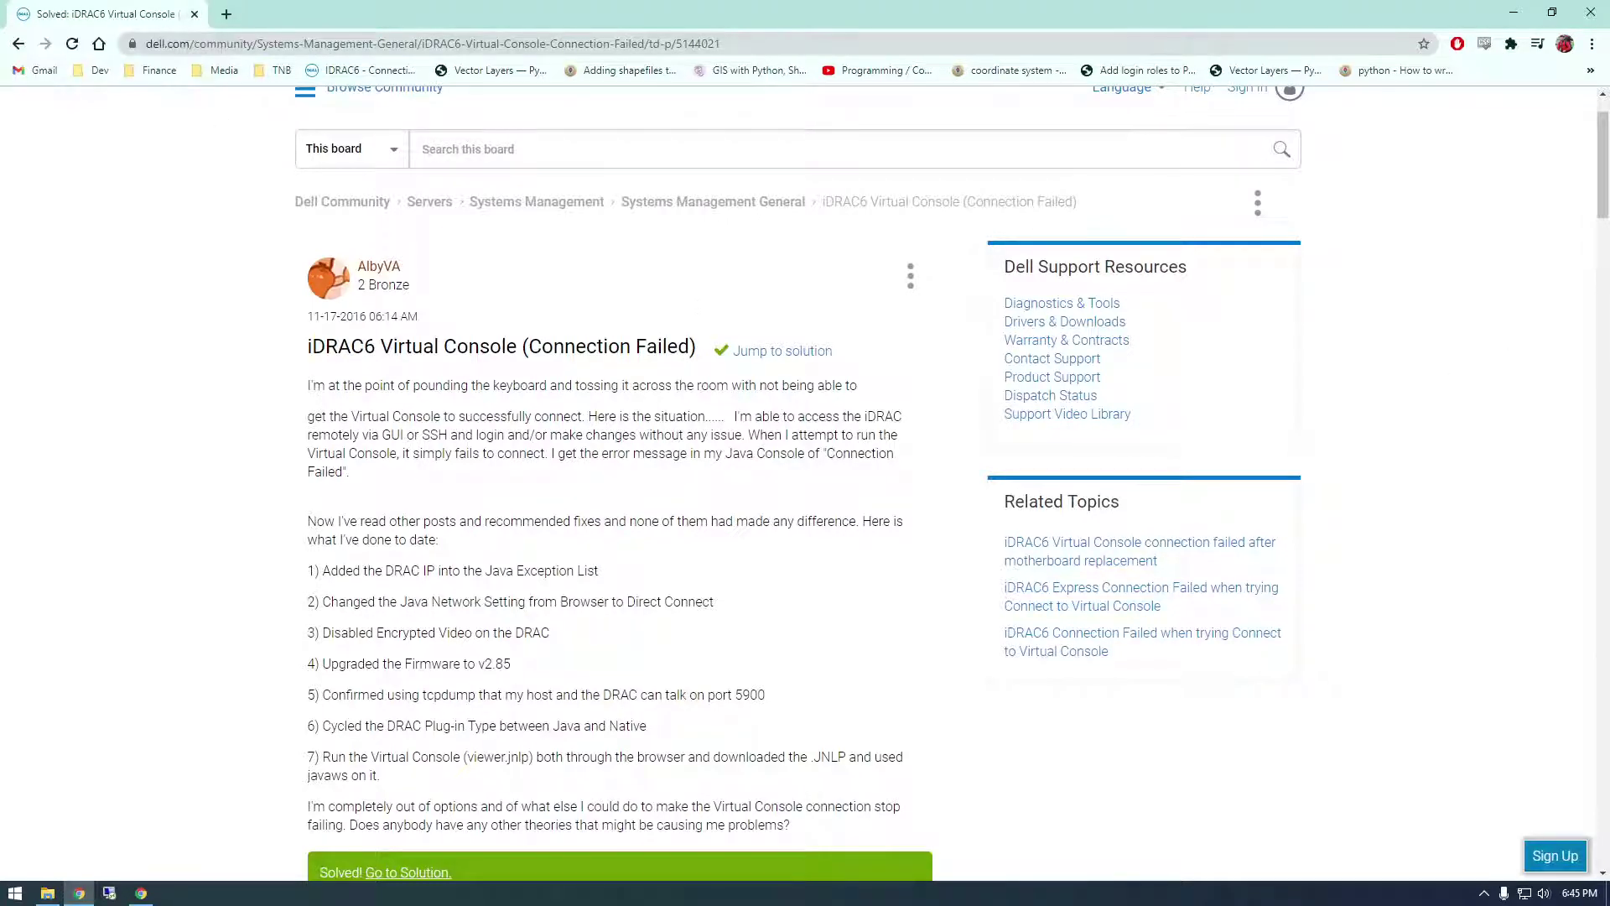
{"action": "left_click_drag", "start_coordinate": [1596, 186], "coordinate": [1599, 847]}
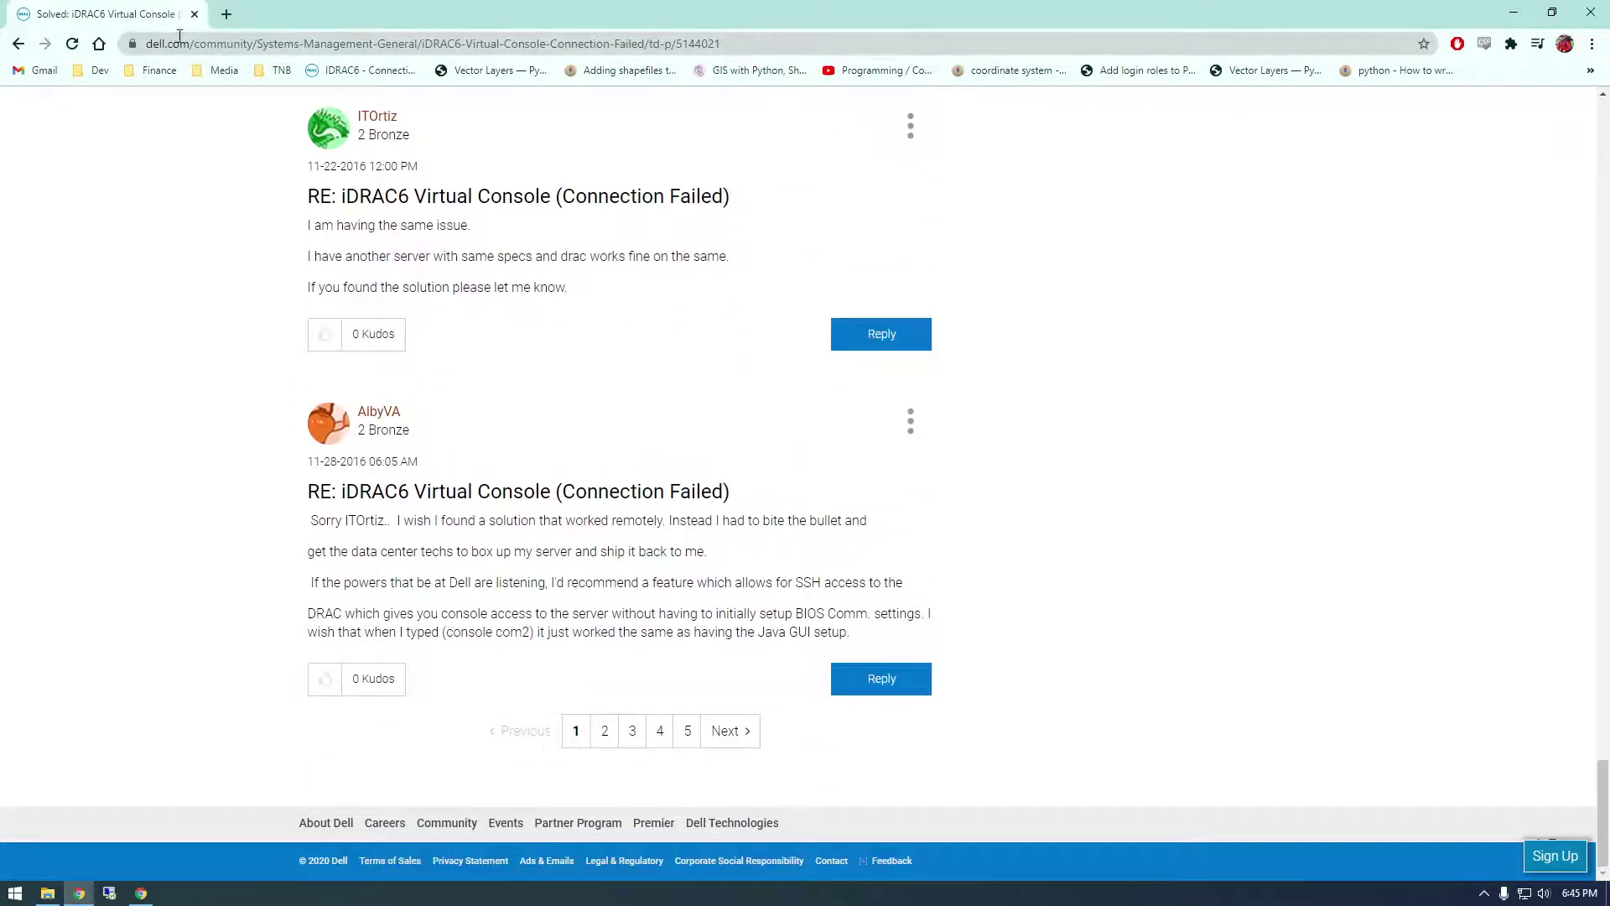
{"action": "left_click", "coordinate": [194, 15]}
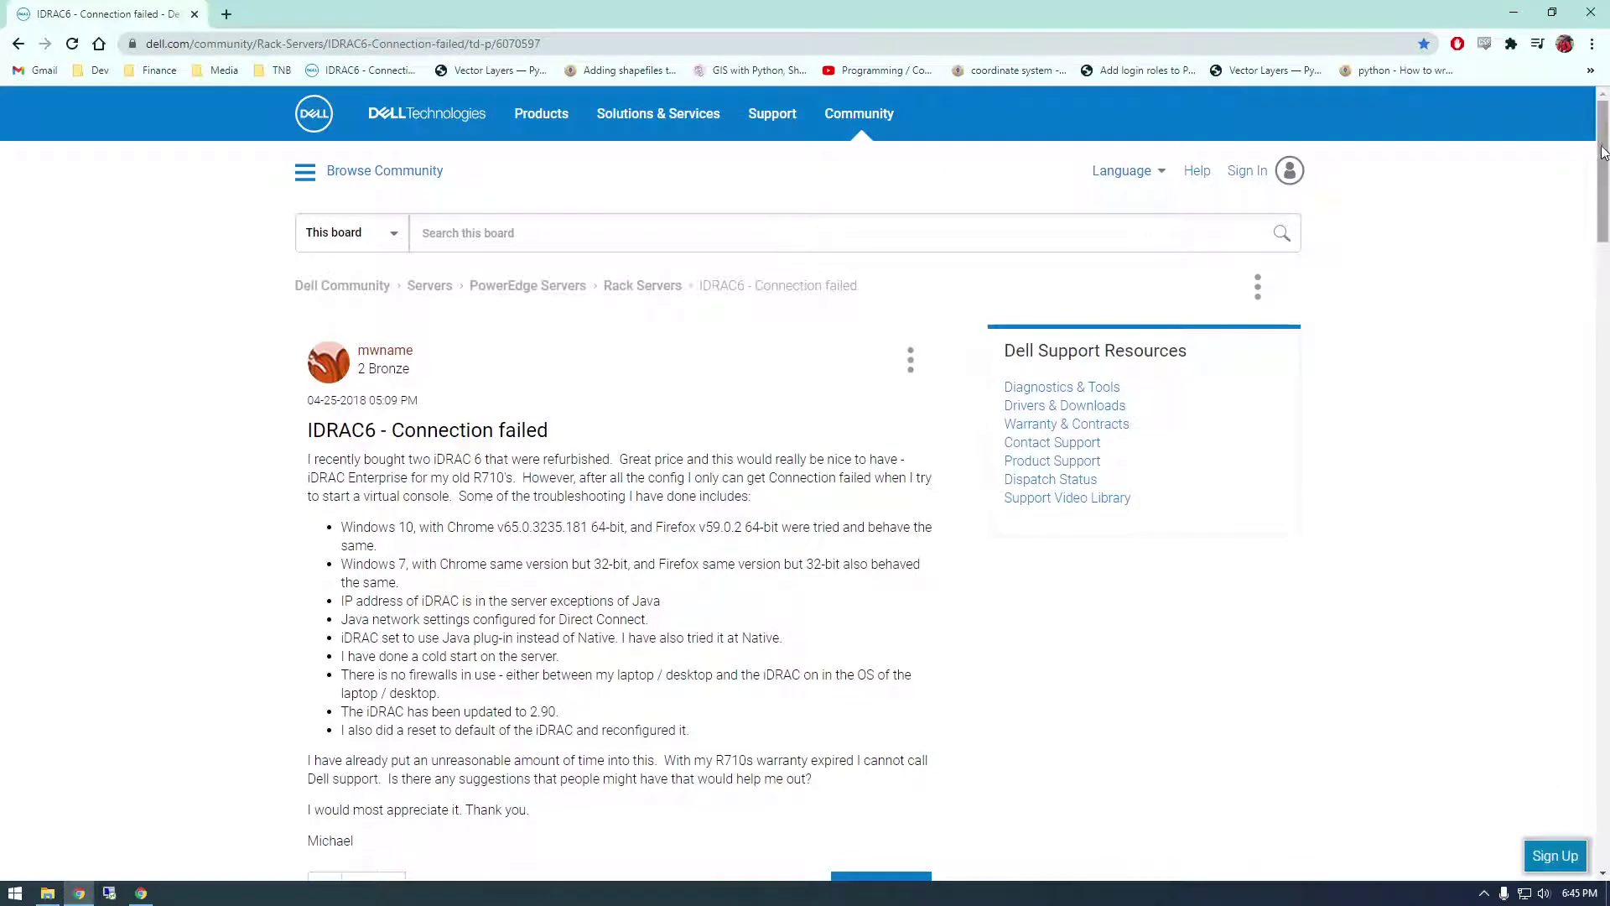
{"action": "left_click_drag", "start_coordinate": [1602, 181], "coordinate": [1602, 780]}
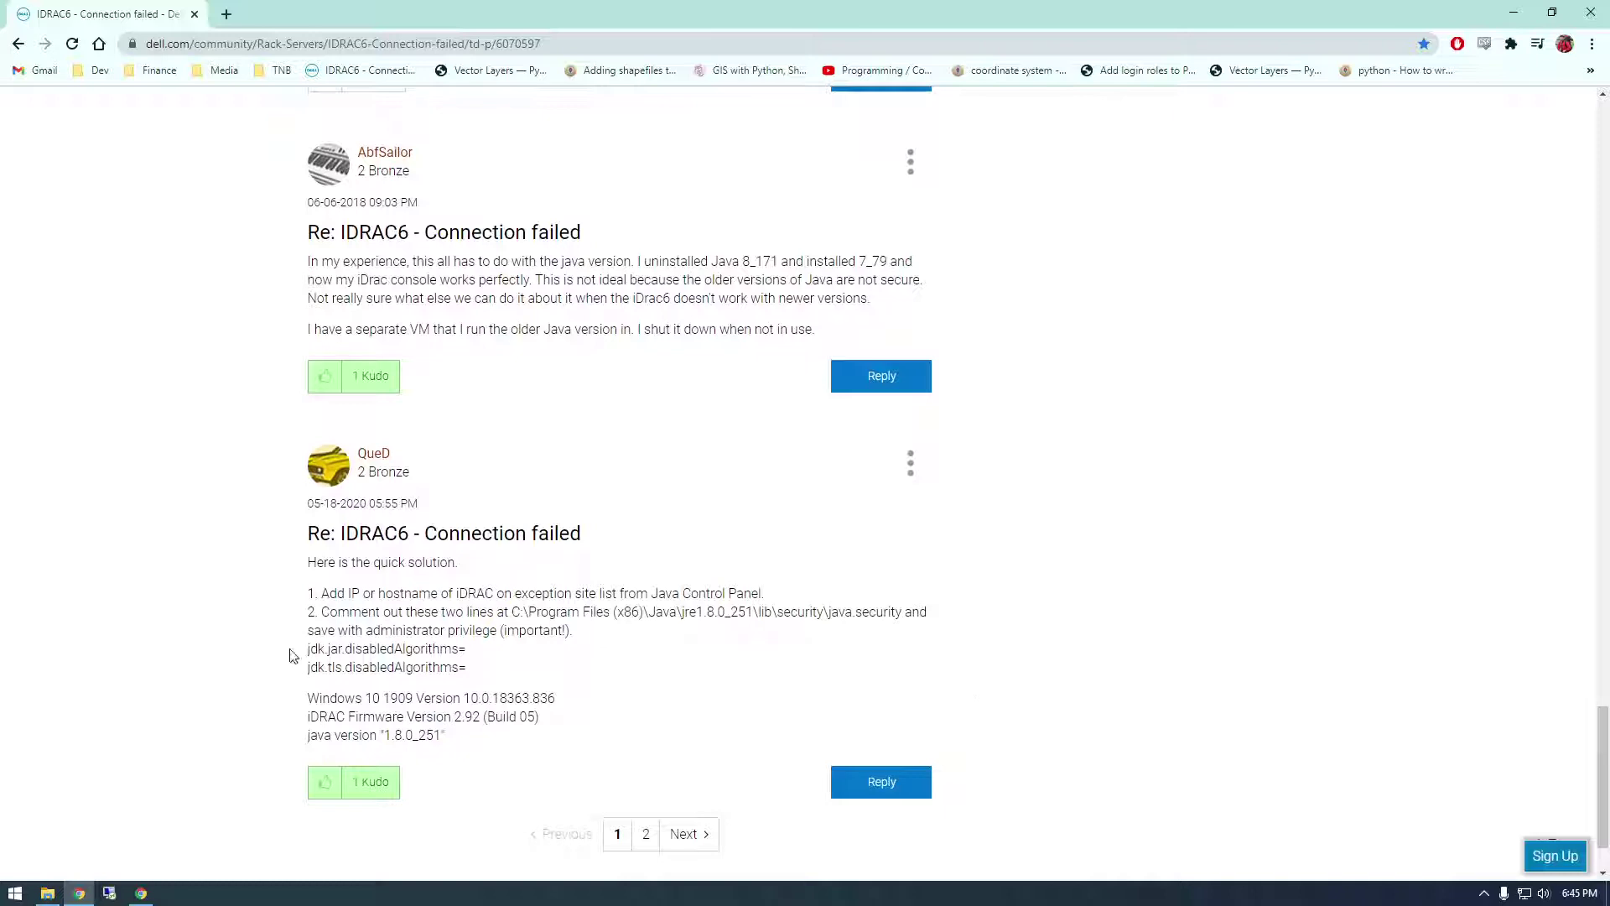
Select the jdk.jar and jdk.tls disabledAlgorithms lines in the reply, then move the forum aside
{"action": "left_click_drag", "start_coordinate": [468, 668], "coordinate": [286, 621]}
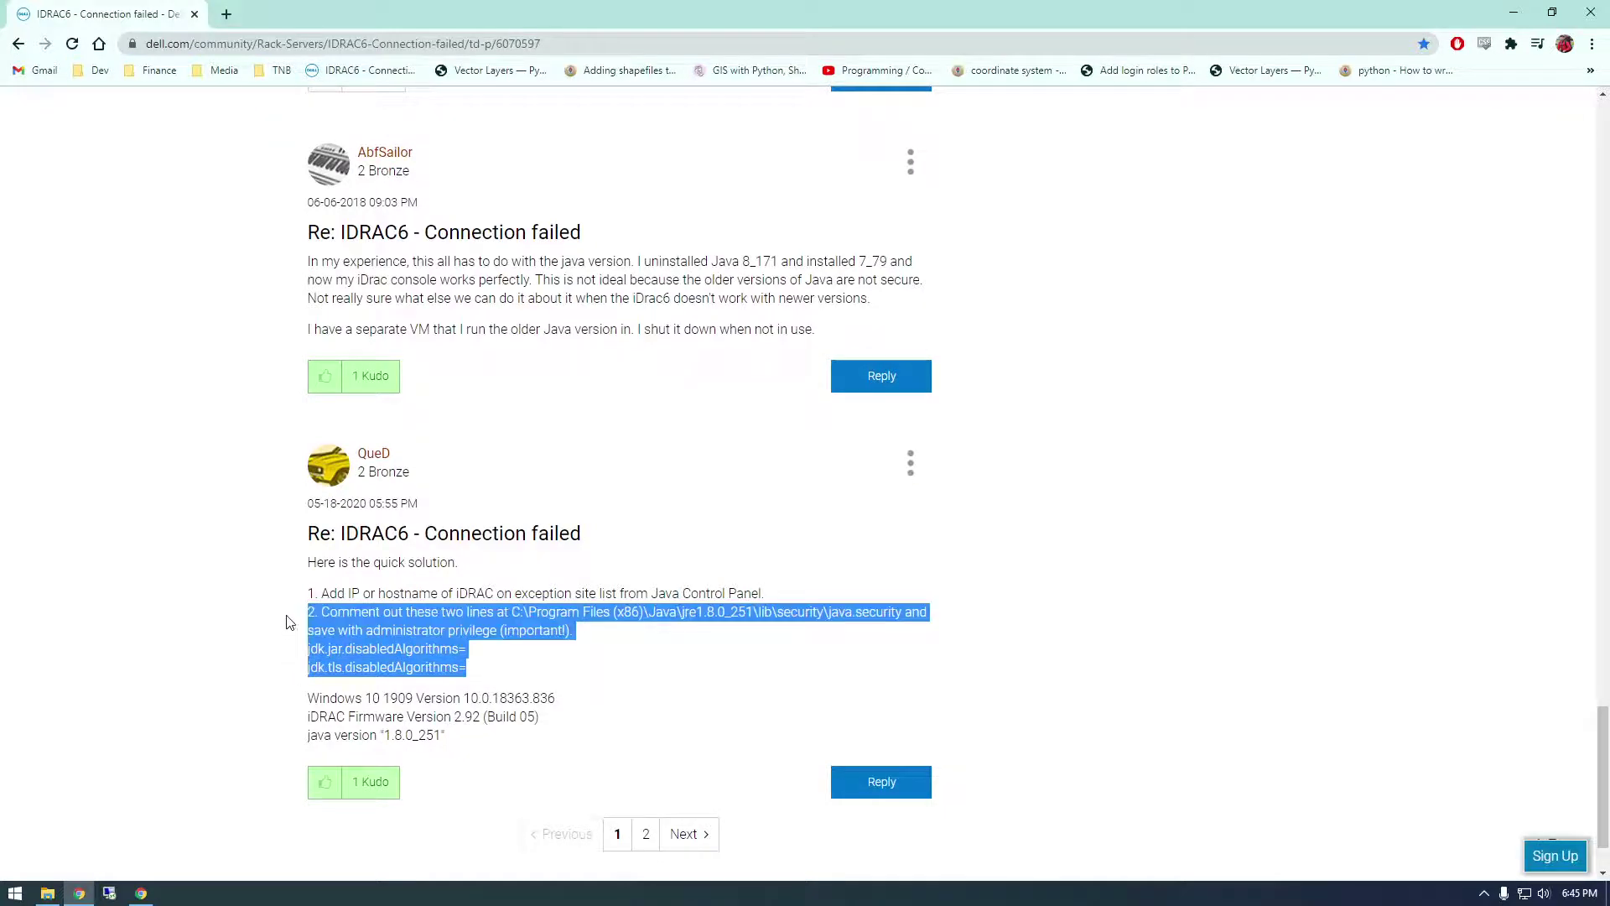
{"action": "left_click", "coordinate": [447, 640]}
{"action": "left_click_drag", "start_coordinate": [467, 650], "coordinate": [294, 654]}
{"action": "left_click", "coordinate": [493, 673]}
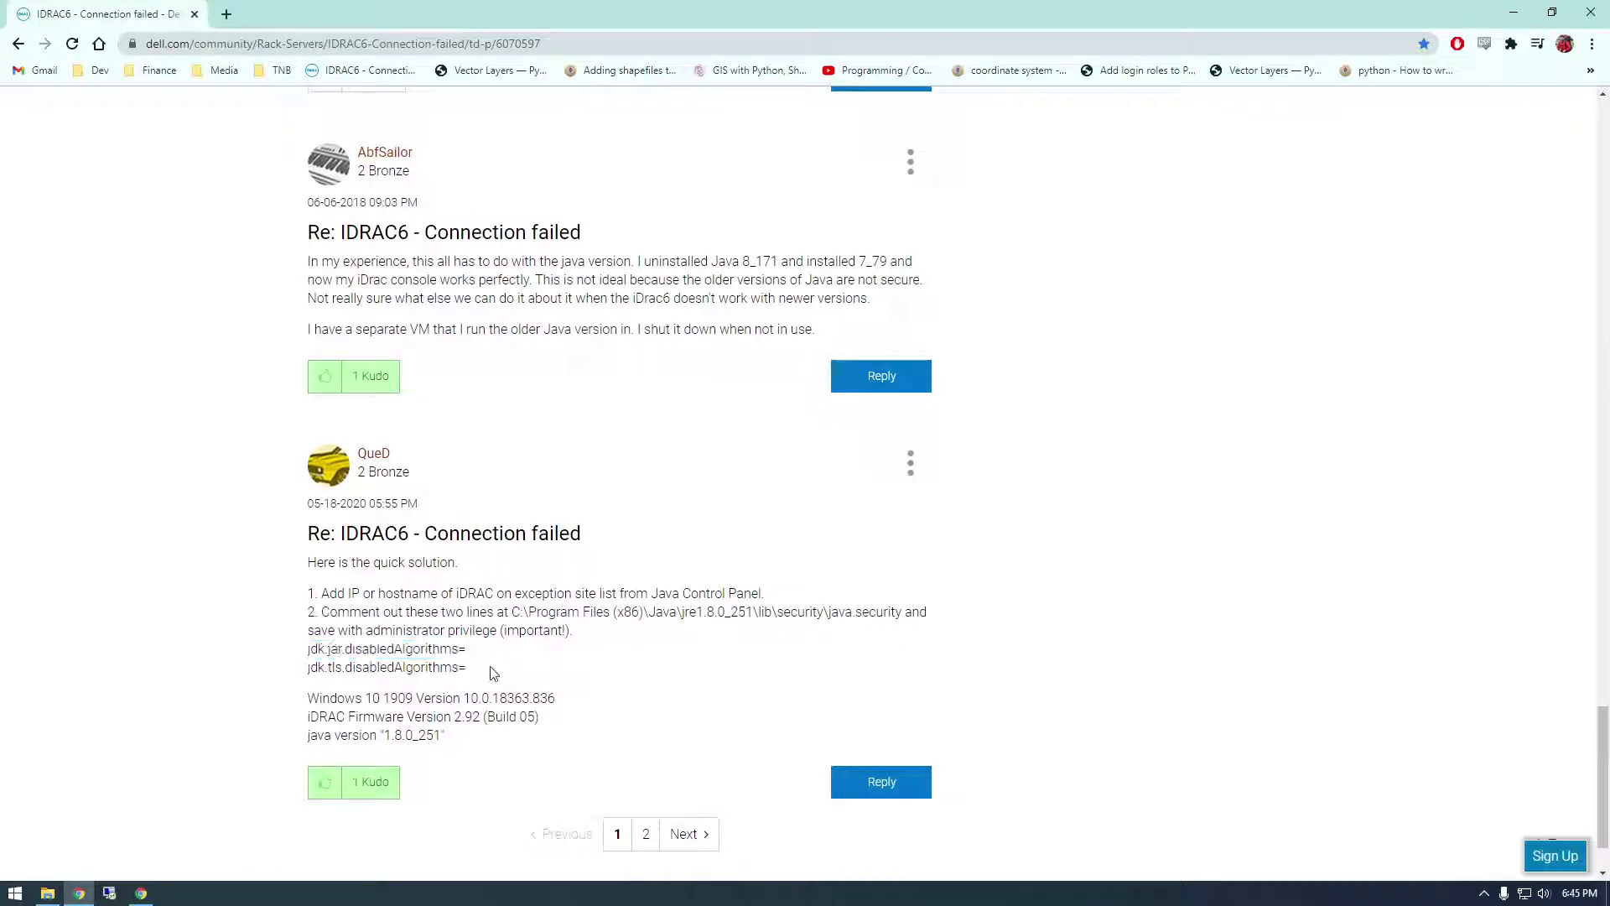
{"action": "left_click_drag", "start_coordinate": [472, 671], "coordinate": [304, 662]}
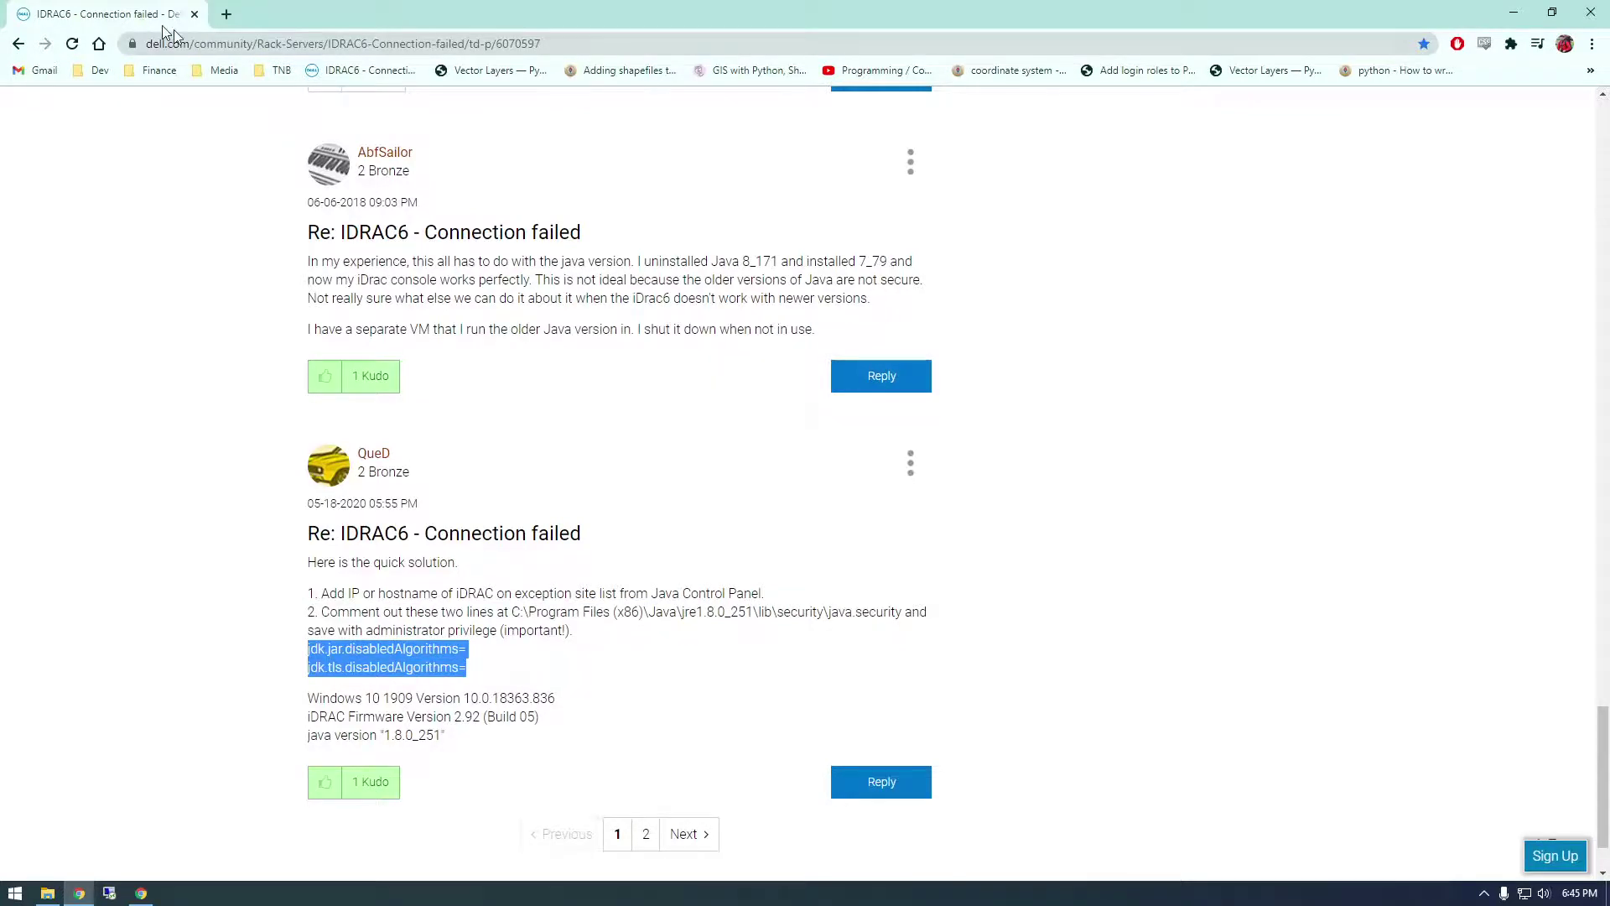
{"action": "left_click_drag", "start_coordinate": [167, 34], "coordinate": [1609, 252]}
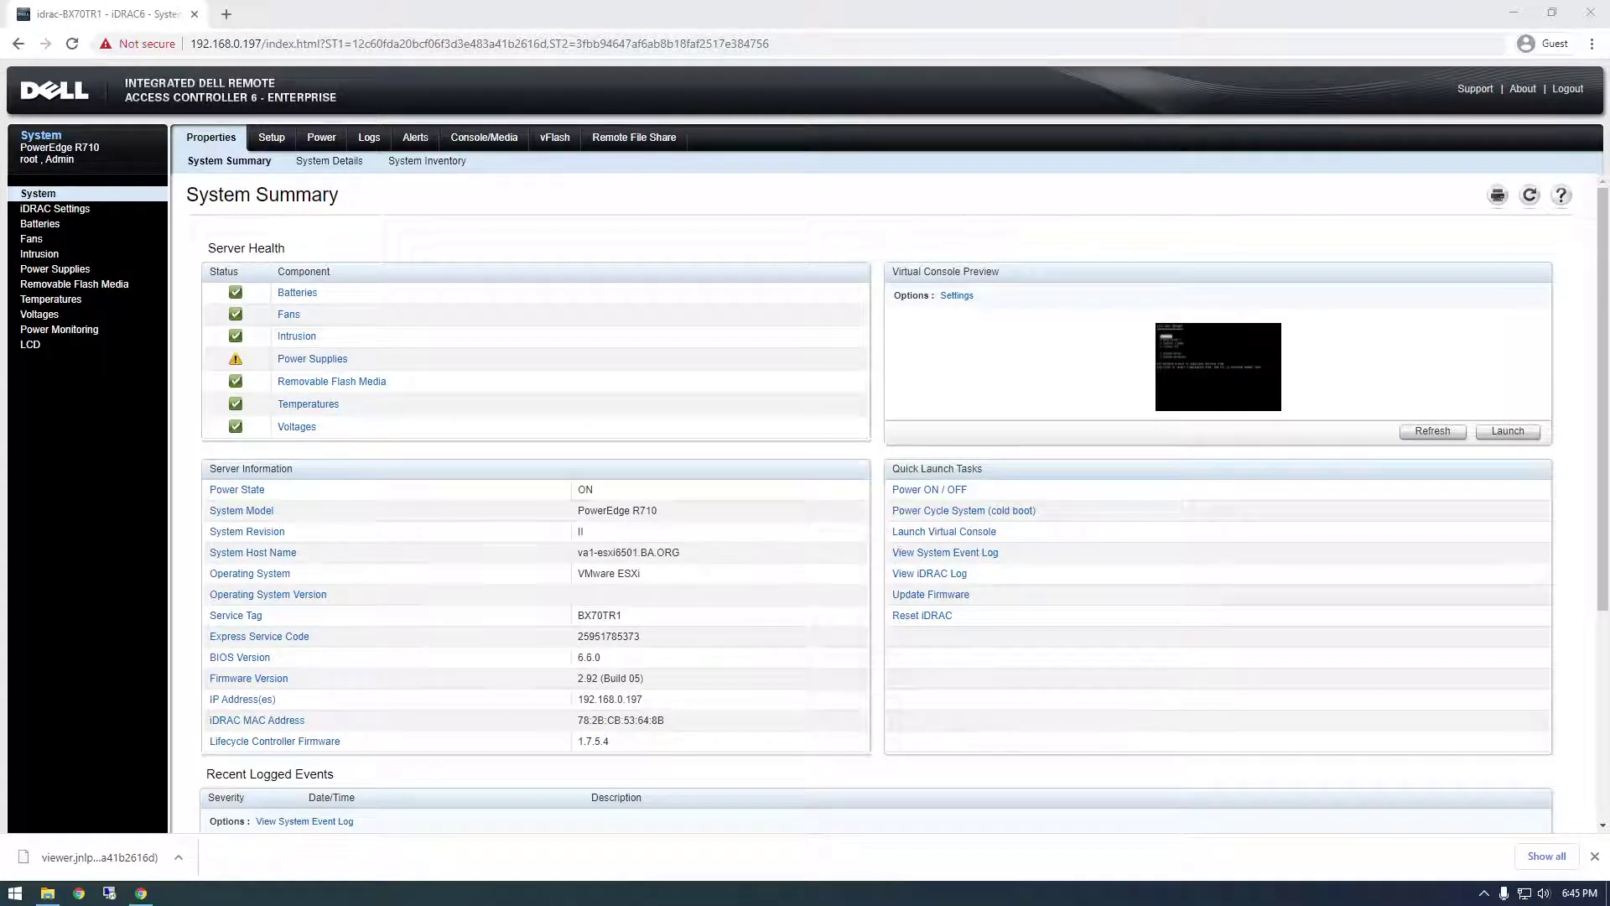
Browse to C:\Program Files\Java\jre1.8.0_281\lib\security and select java.security
{"action": "left_click", "coordinate": [47, 892]}
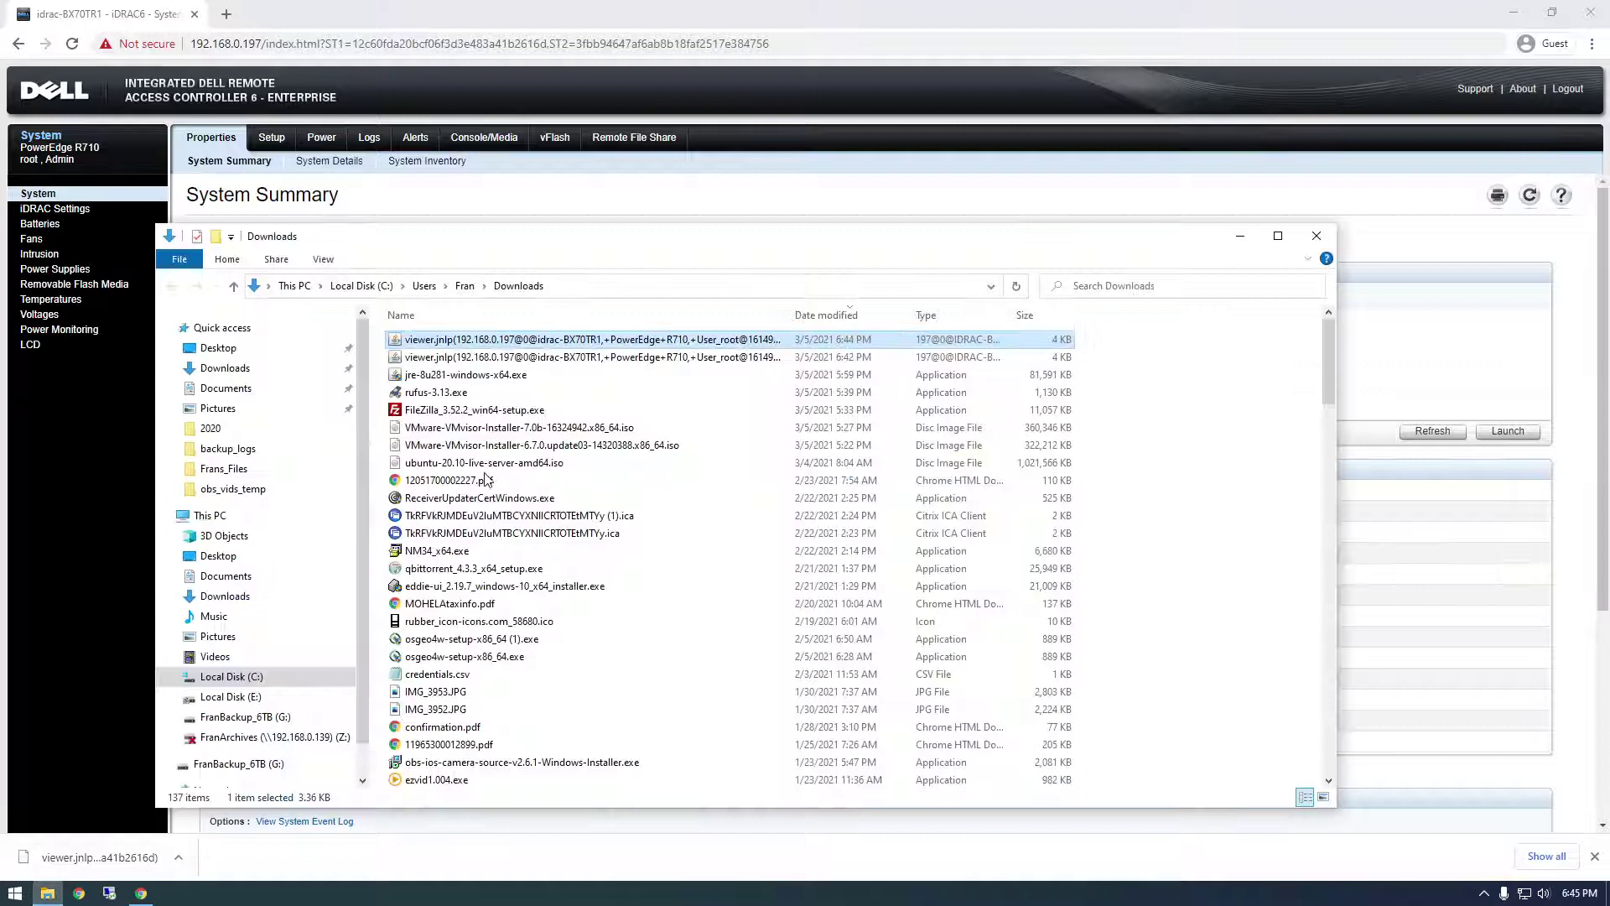
{"action": "left_click", "coordinate": [362, 285]}
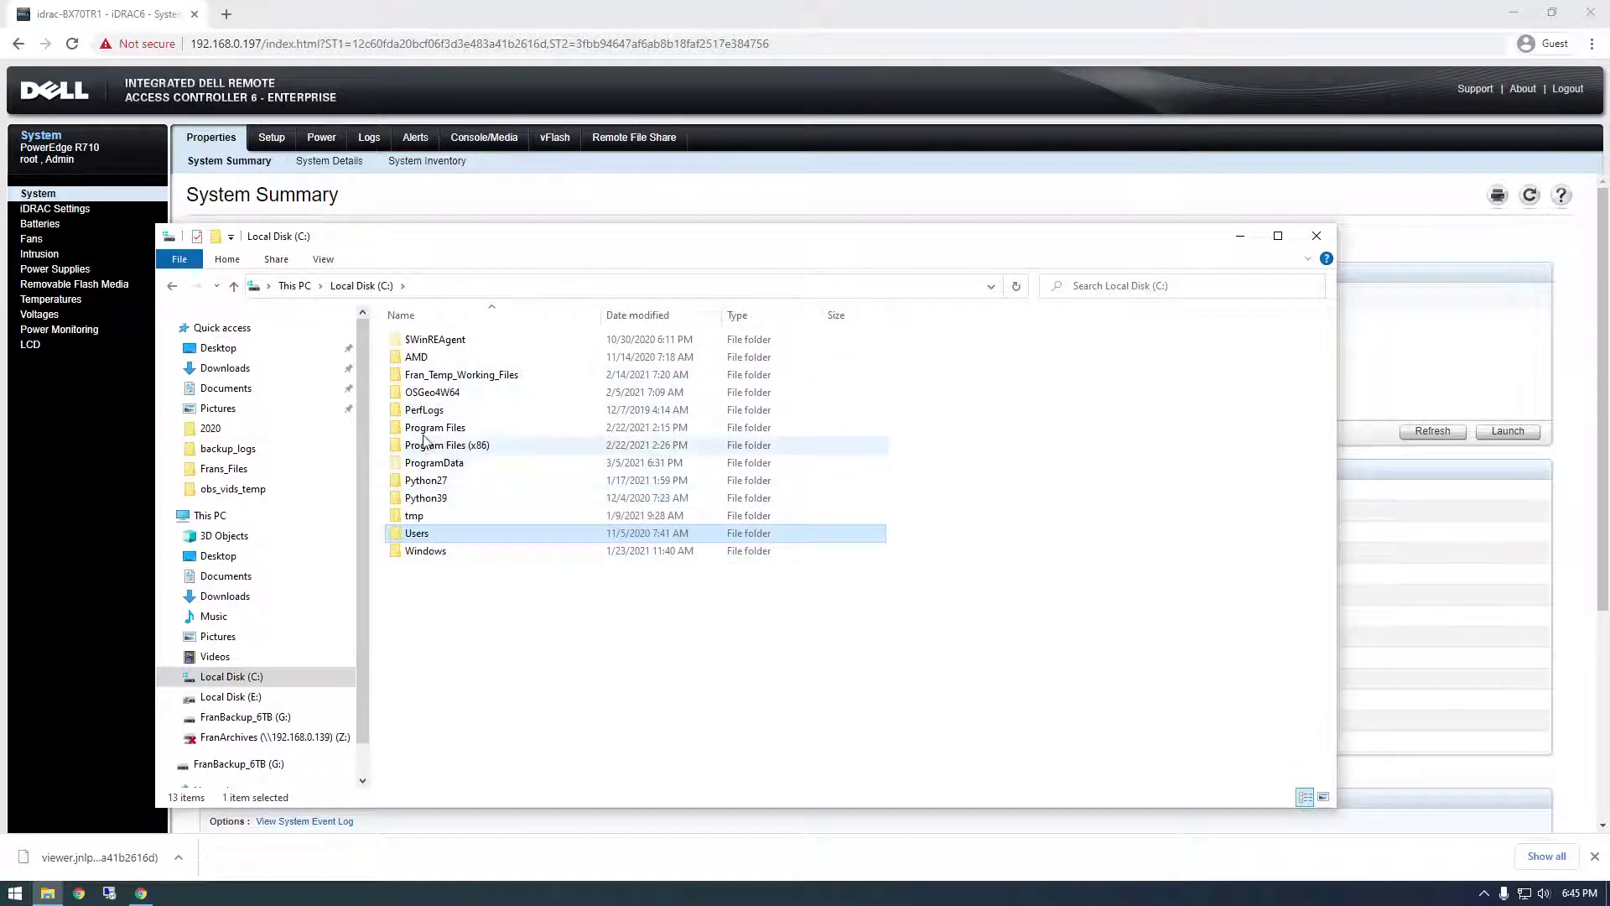
{"action": "double_click", "coordinate": [453, 427]}
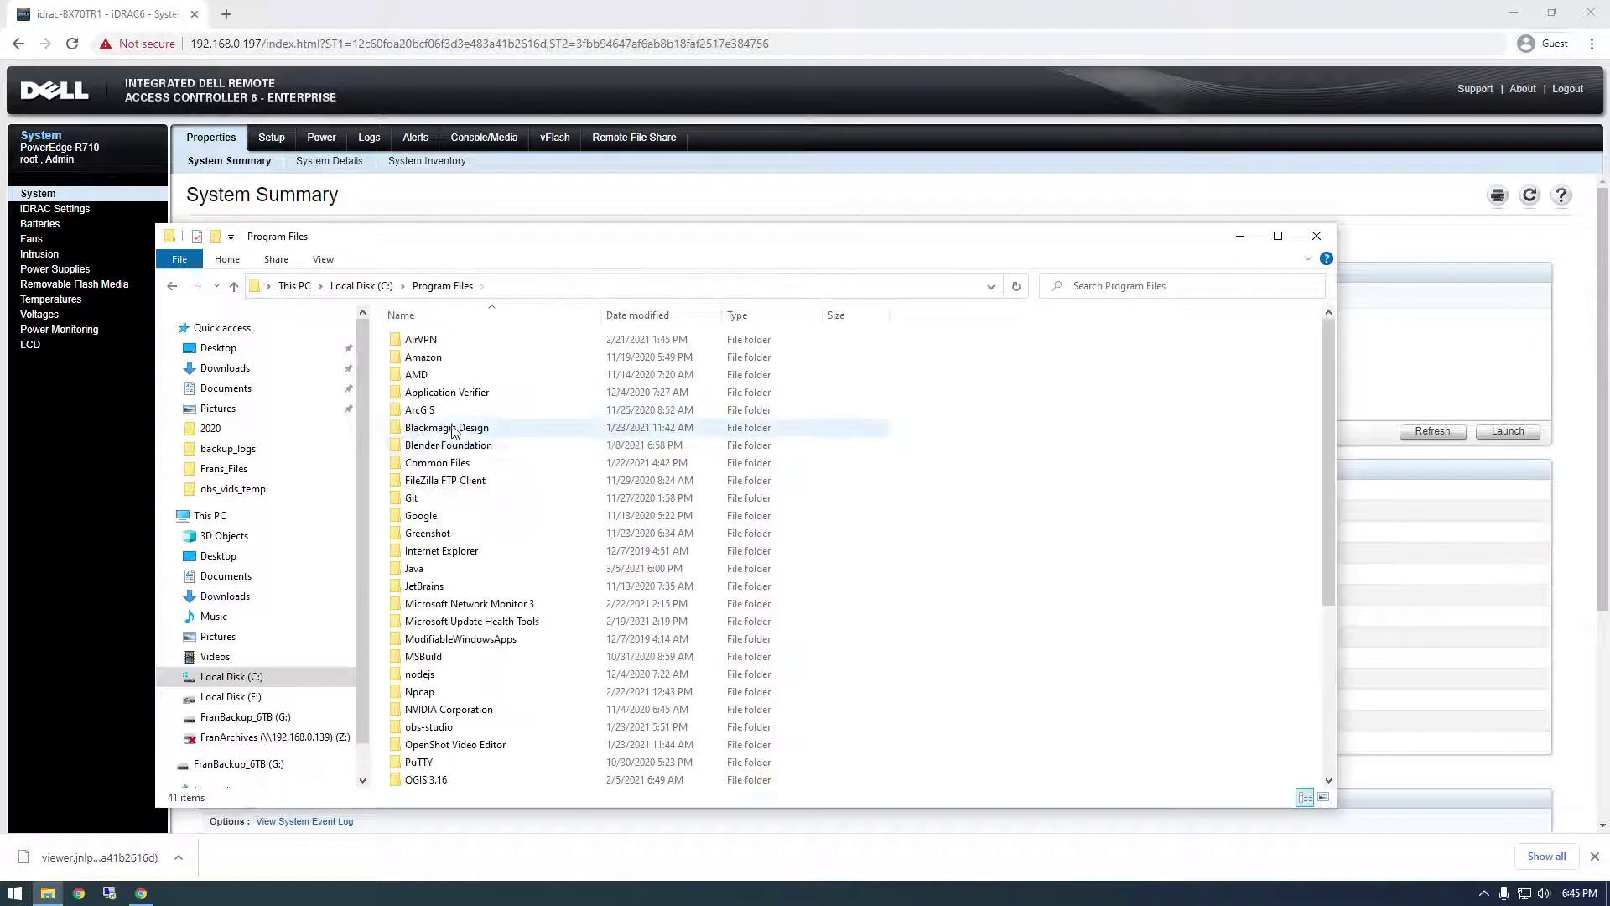
{"action": "double_click", "coordinate": [433, 569]}
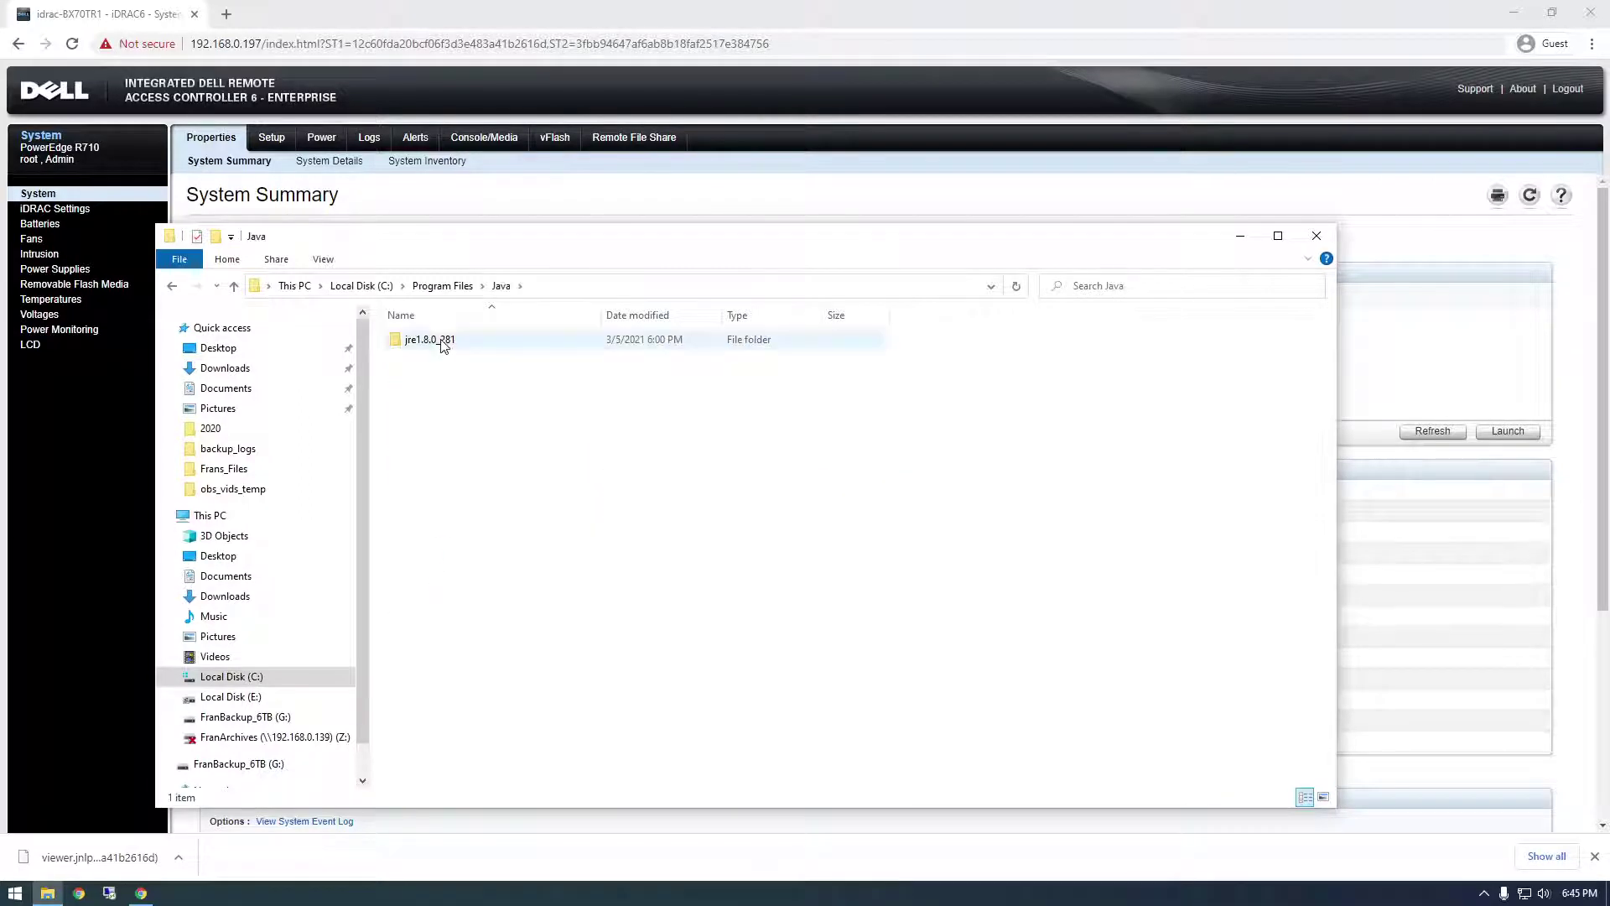
{"action": "double_click", "coordinate": [444, 344]}
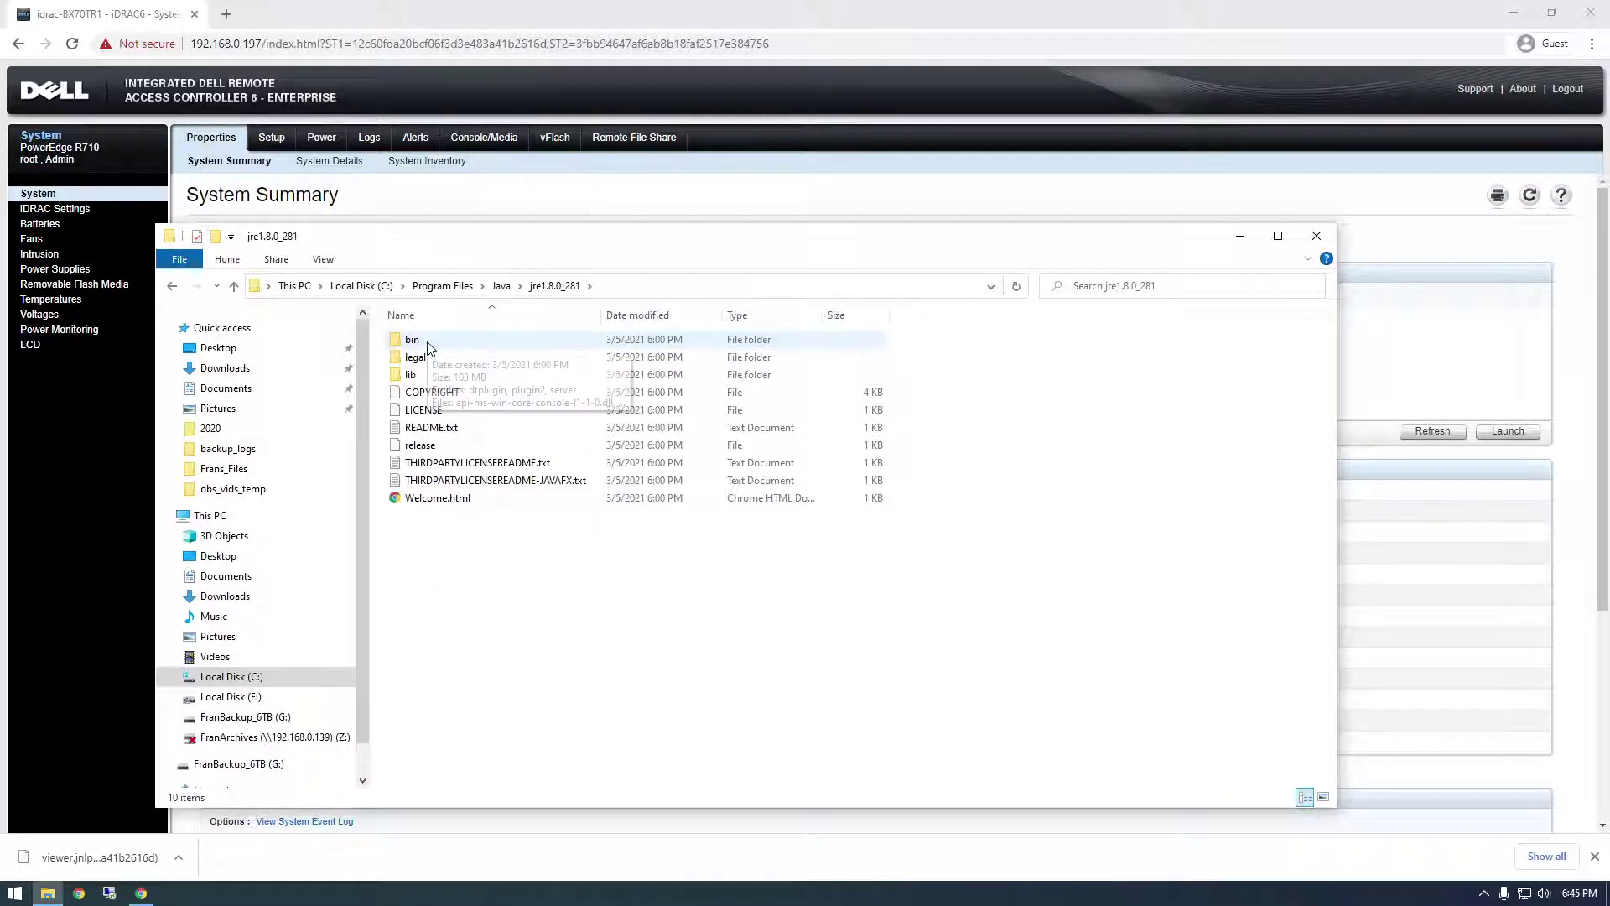
{"action": "left_click", "coordinate": [426, 359]}
{"action": "double_click", "coordinate": [425, 377]}
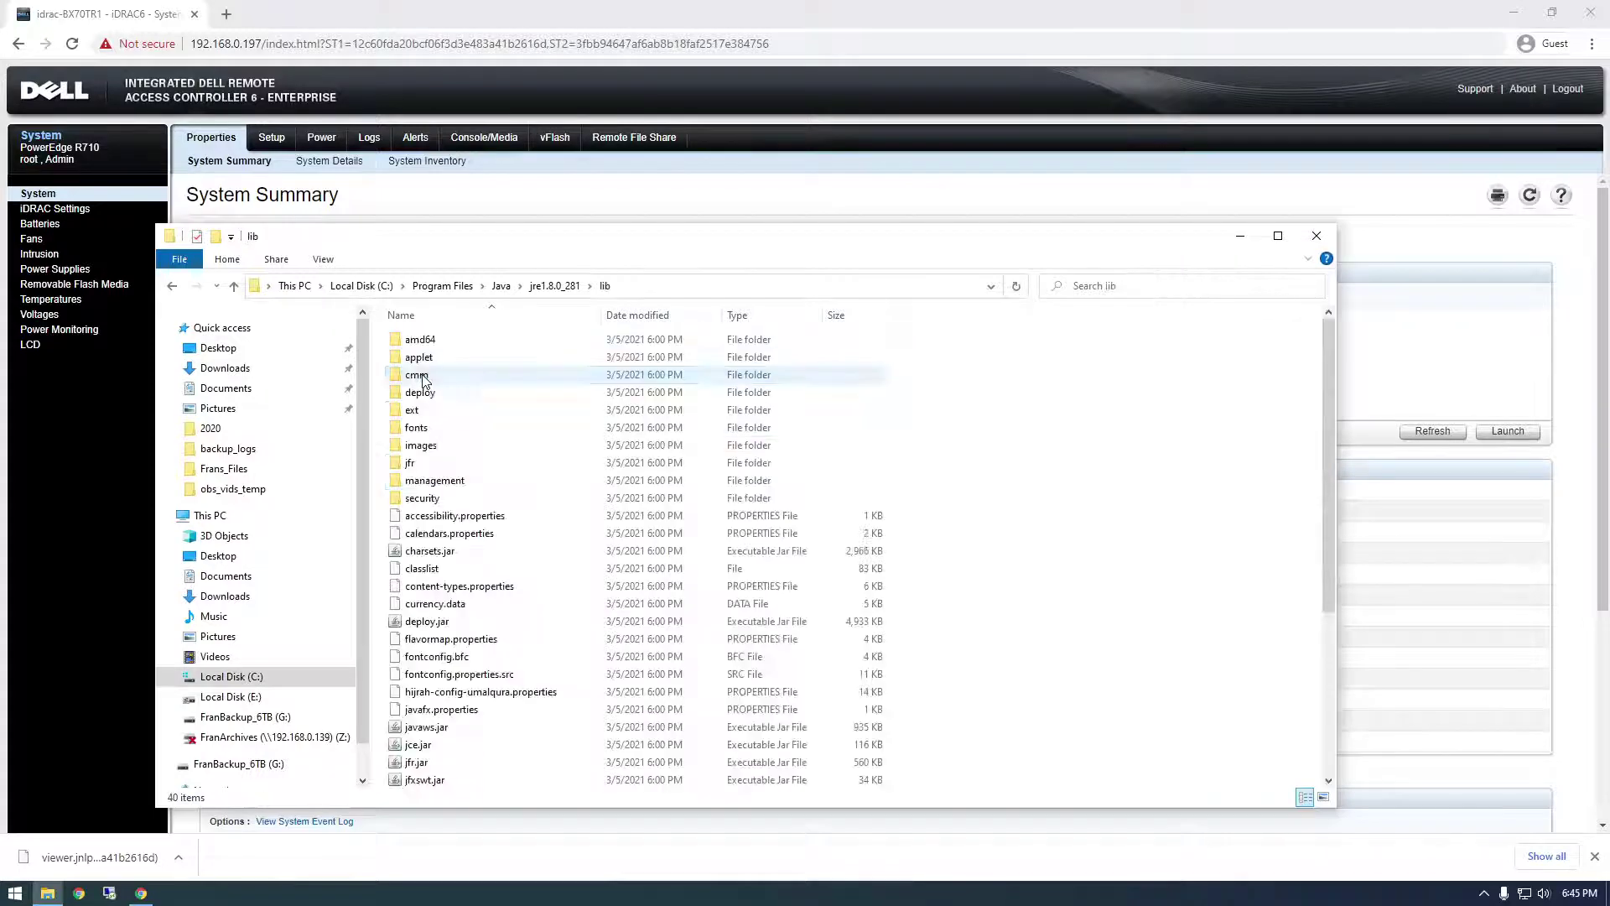
{"action": "double_click", "coordinate": [447, 498]}
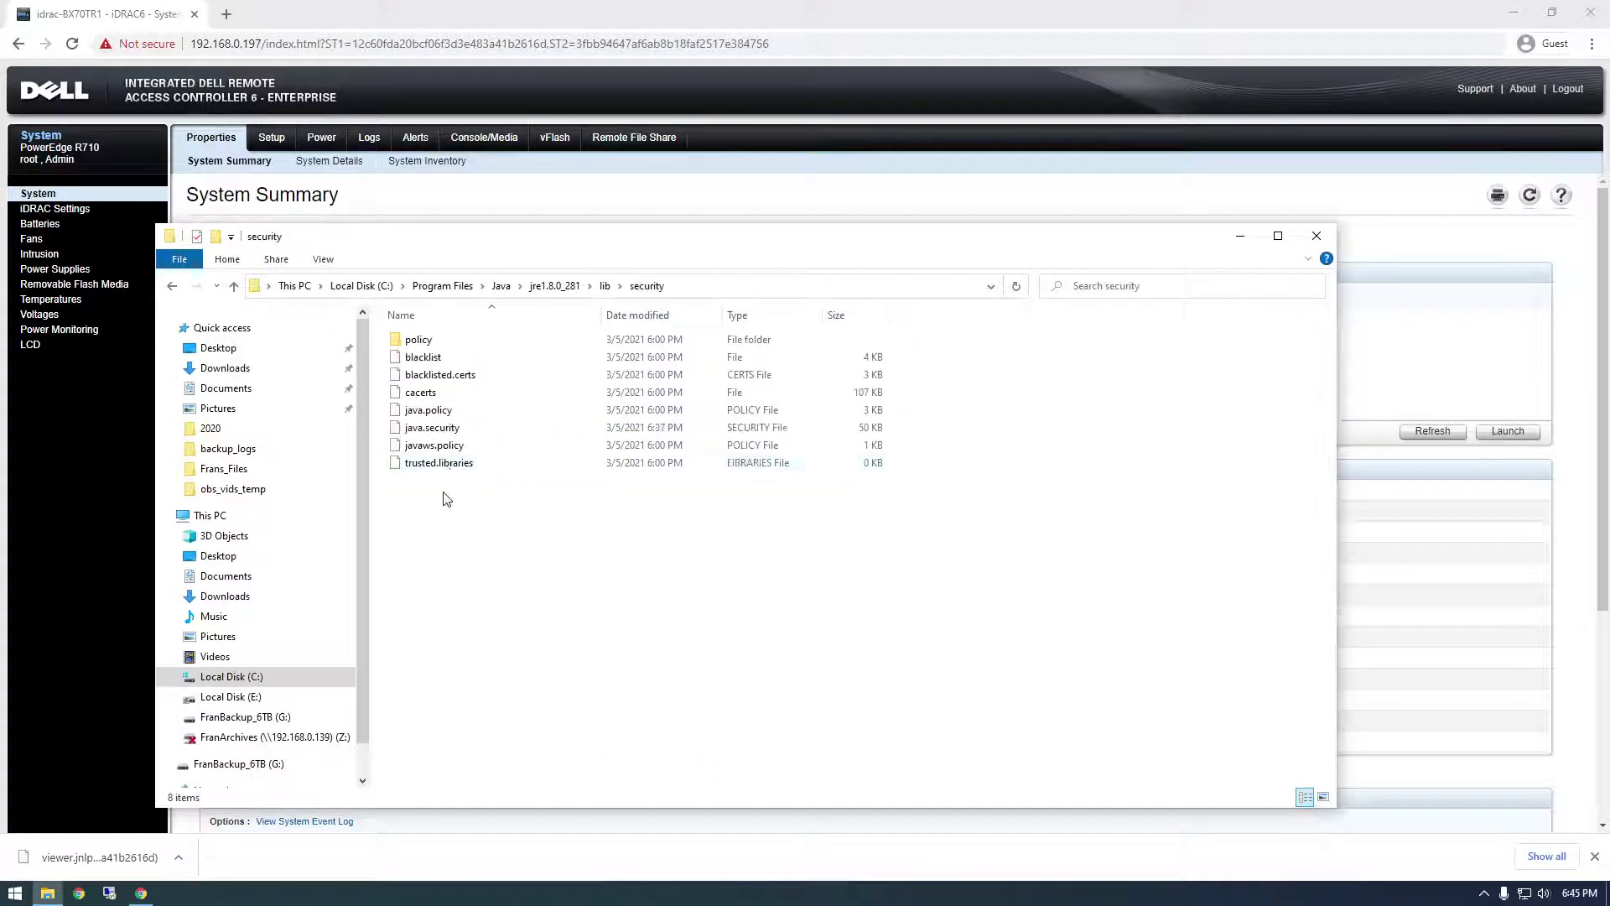
{"action": "left_click", "coordinate": [462, 437]}
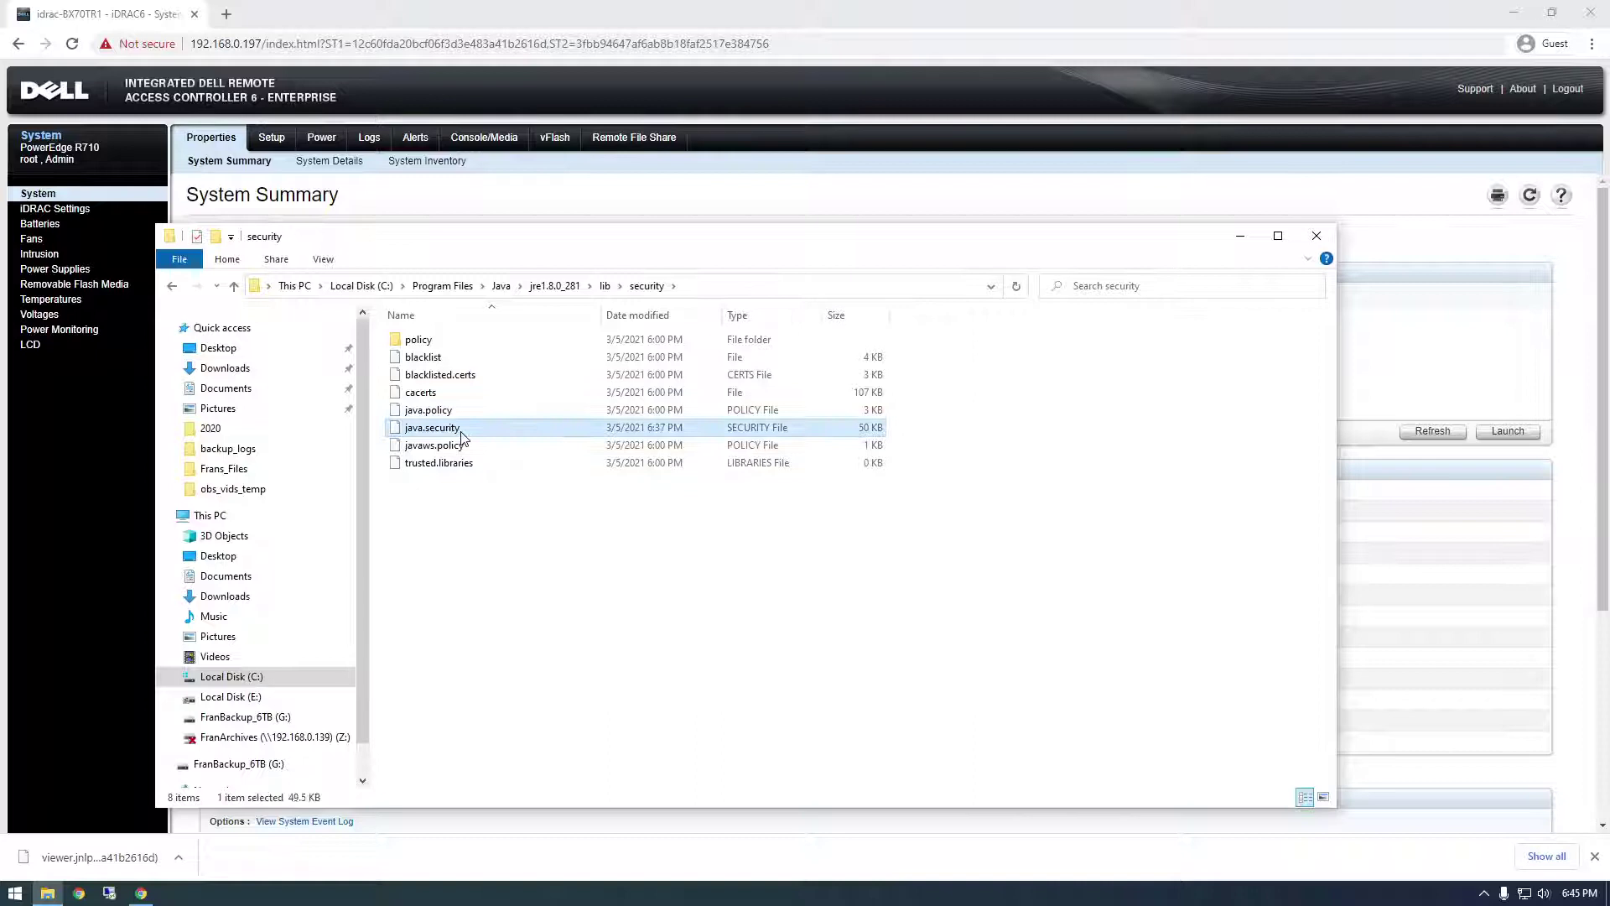
Open java.security in Notepad++, close the leftover search panel, and maximize the editor
{"action": "right_click", "coordinate": [462, 434]}
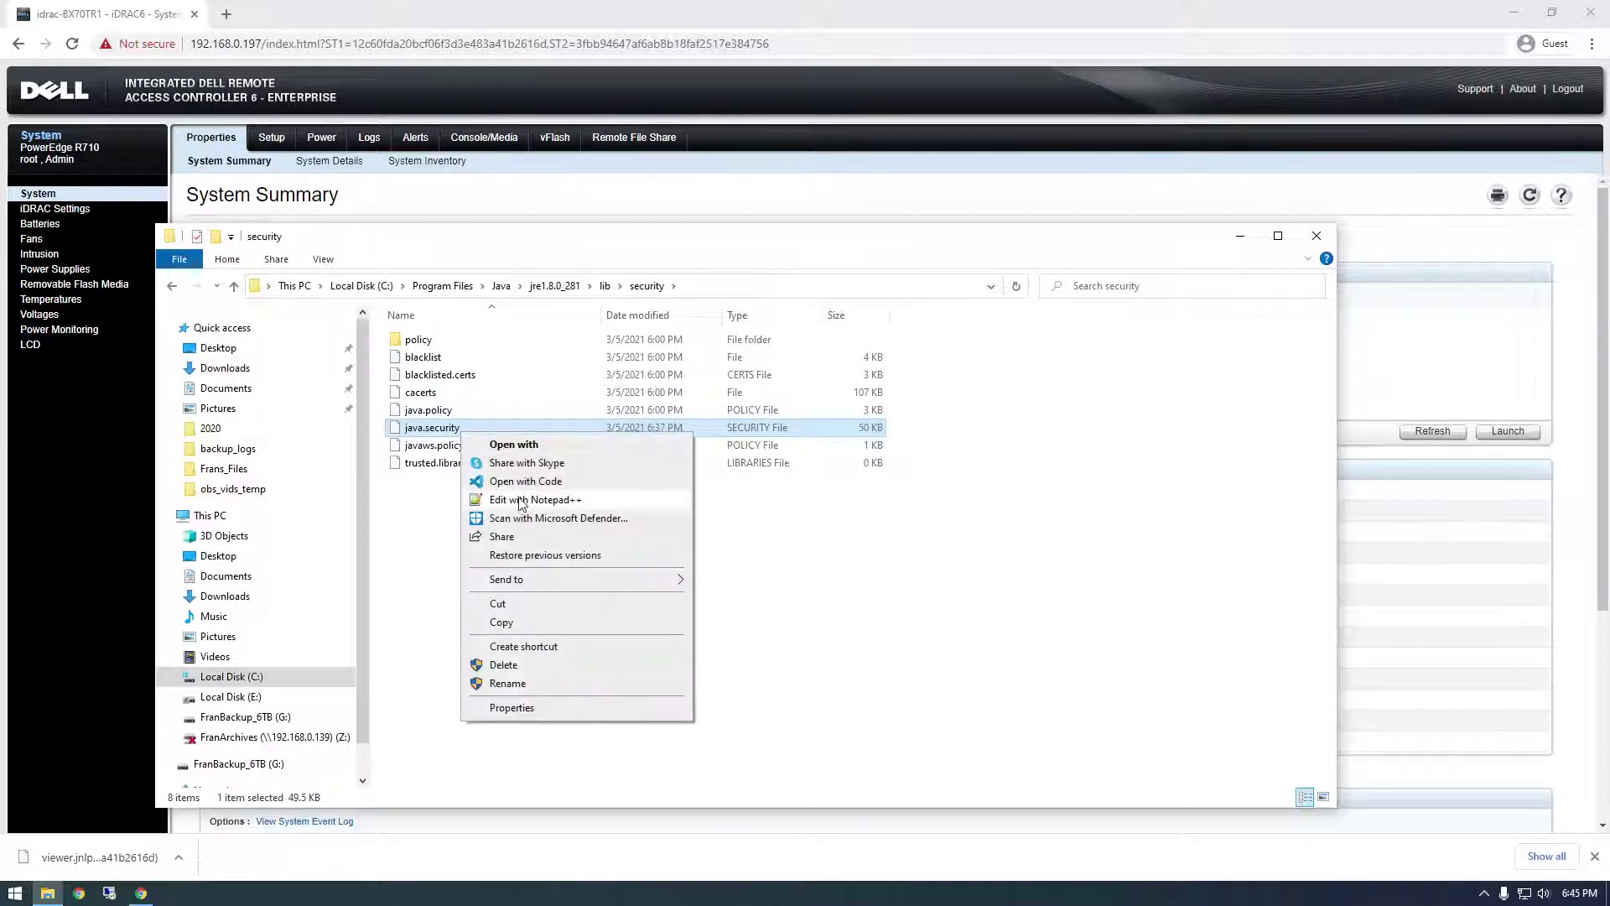
{"action": "left_click", "coordinate": [520, 500]}
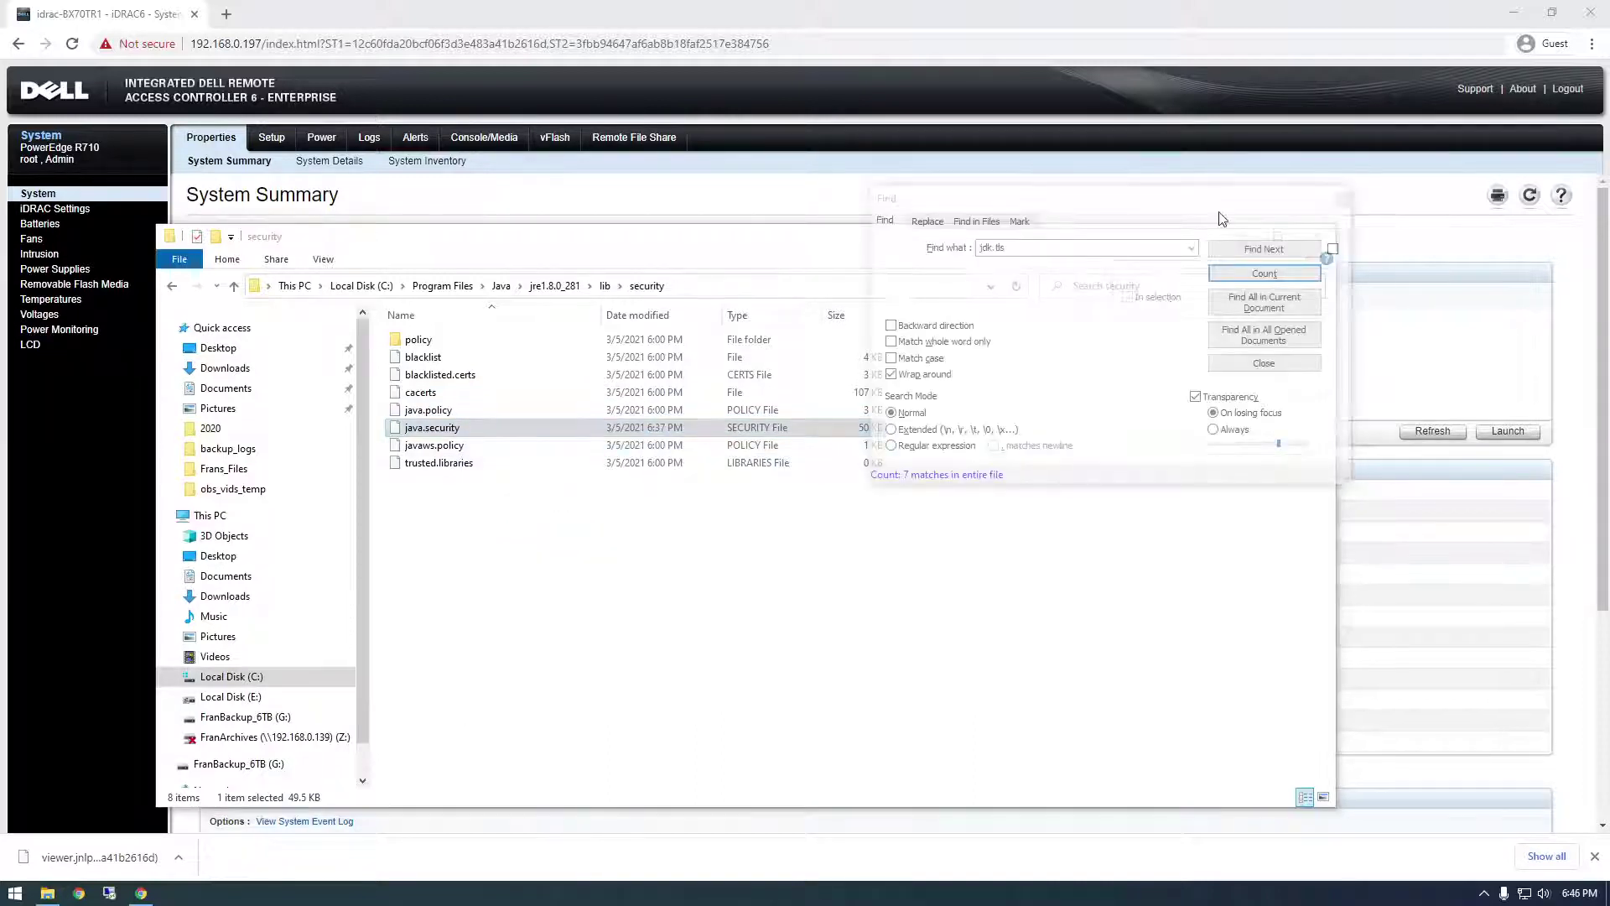
{"action": "left_click", "coordinate": [1342, 201]}
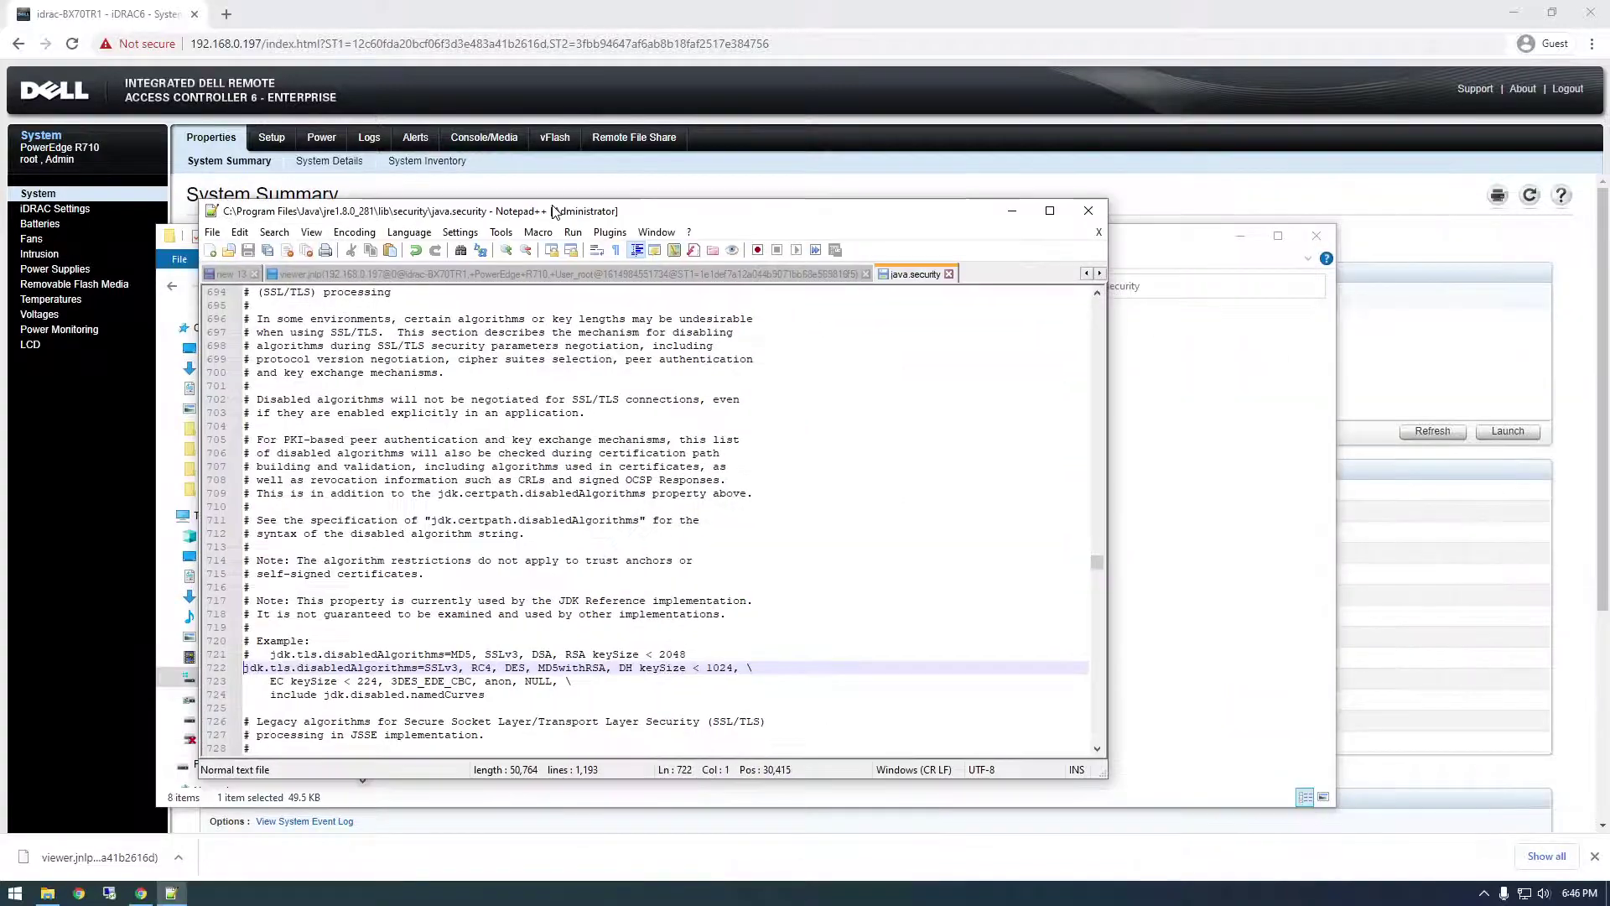
{"action": "double_click", "coordinate": [560, 212]}
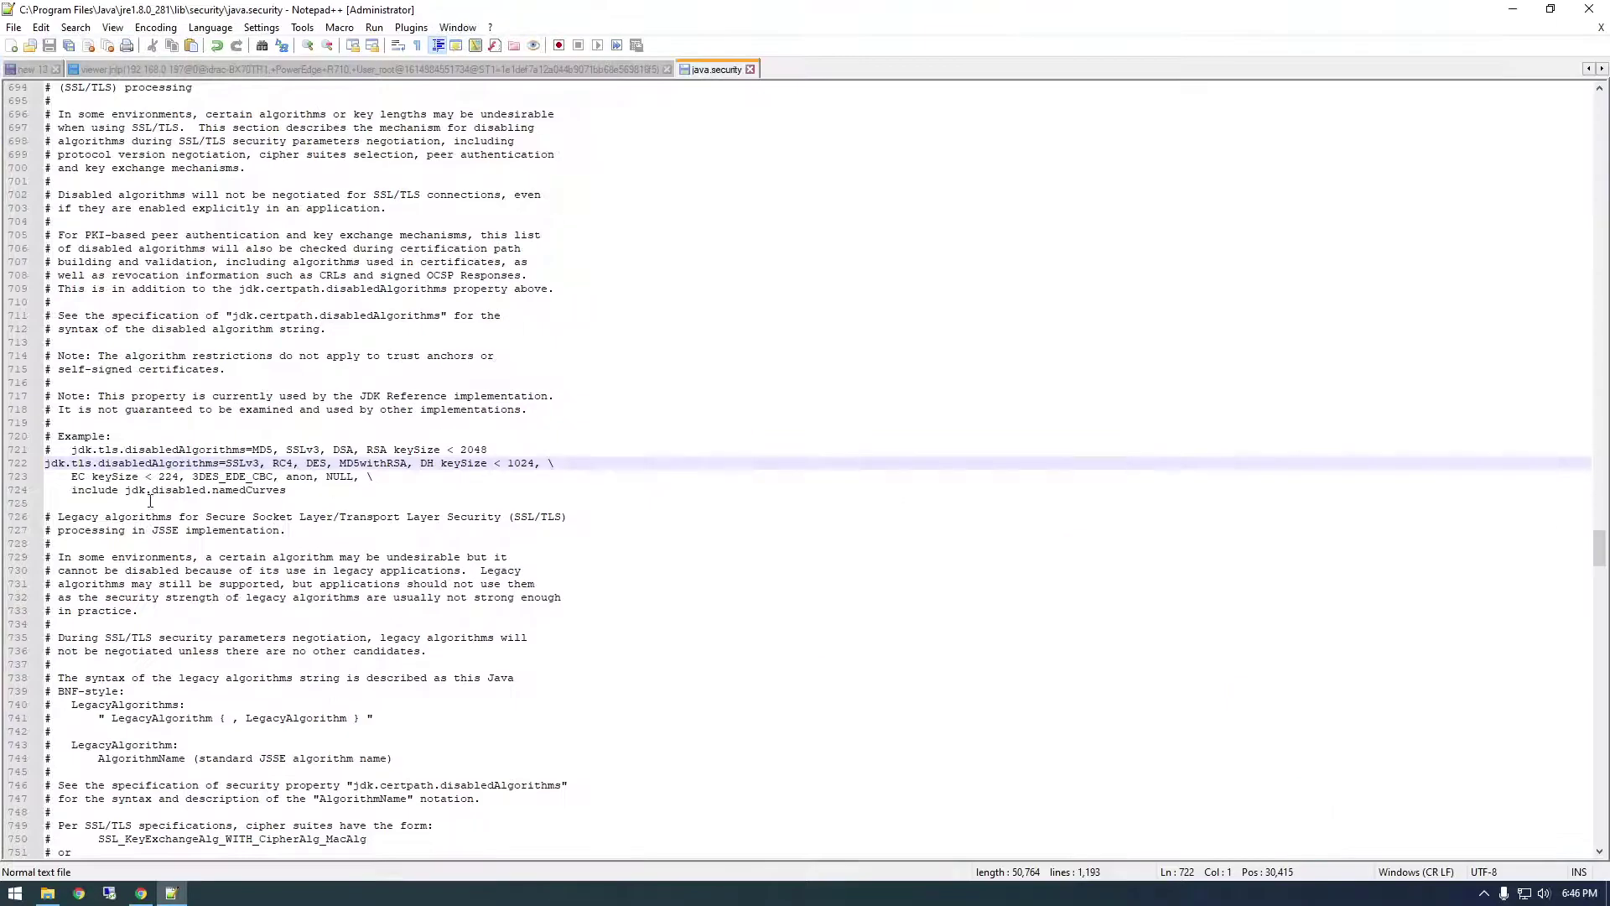
{"action": "left_click", "coordinate": [124, 429]}
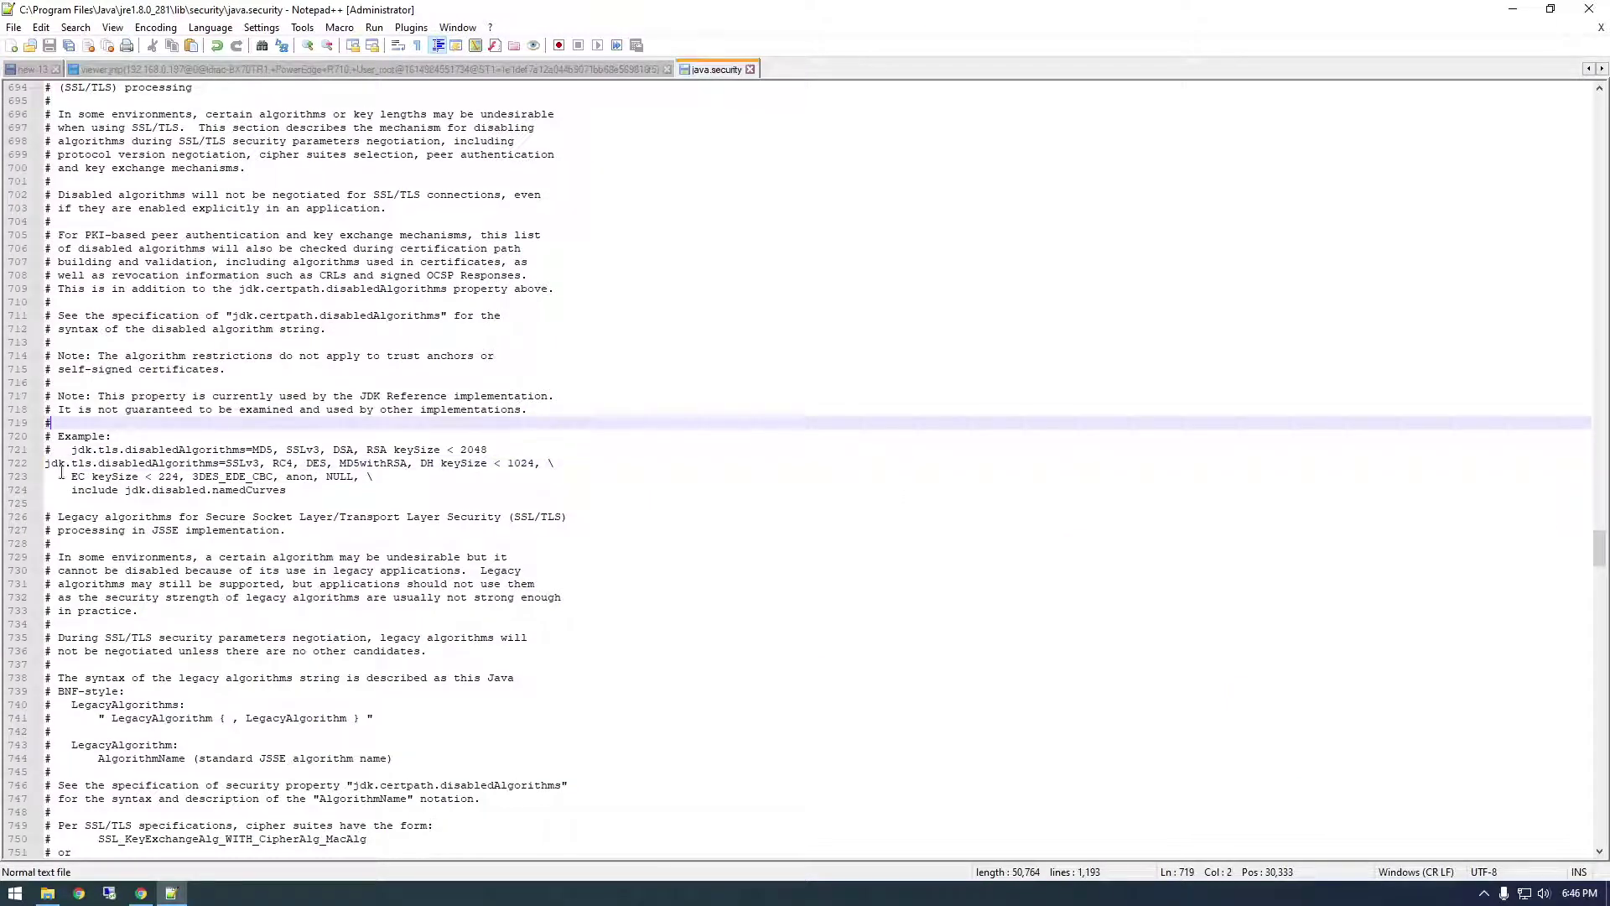
Recheck the jdk.jar and jdk.tls disabledAlgorithms lines in the forum reply
{"action": "key", "text": "alt+Tab"}
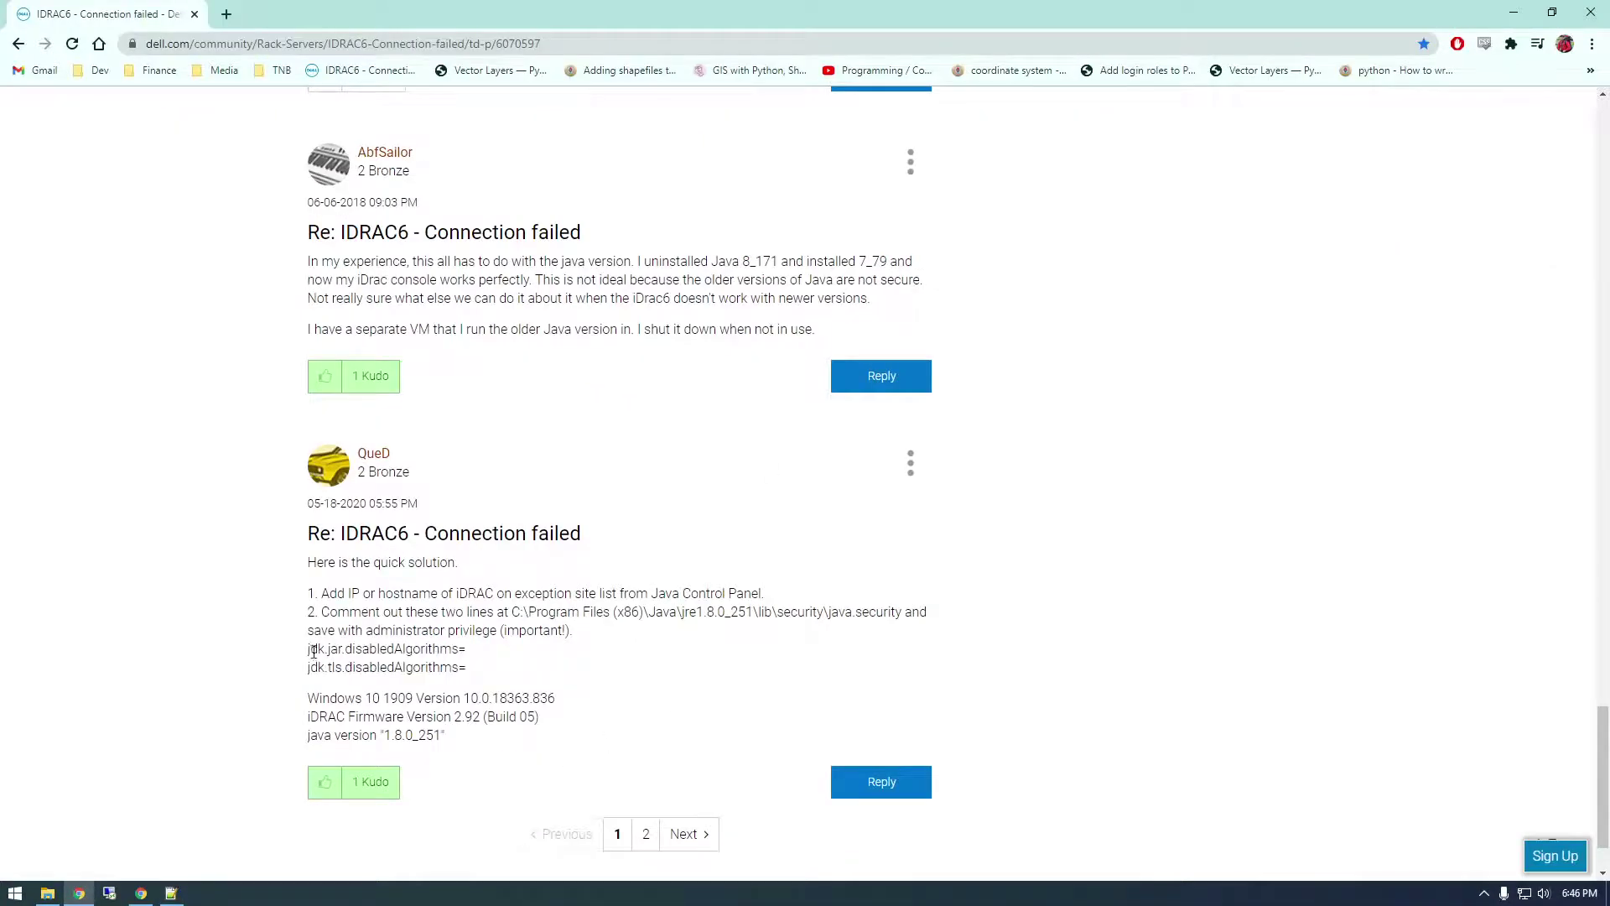
{"action": "left_click_drag", "start_coordinate": [307, 651], "coordinate": [466, 651]}
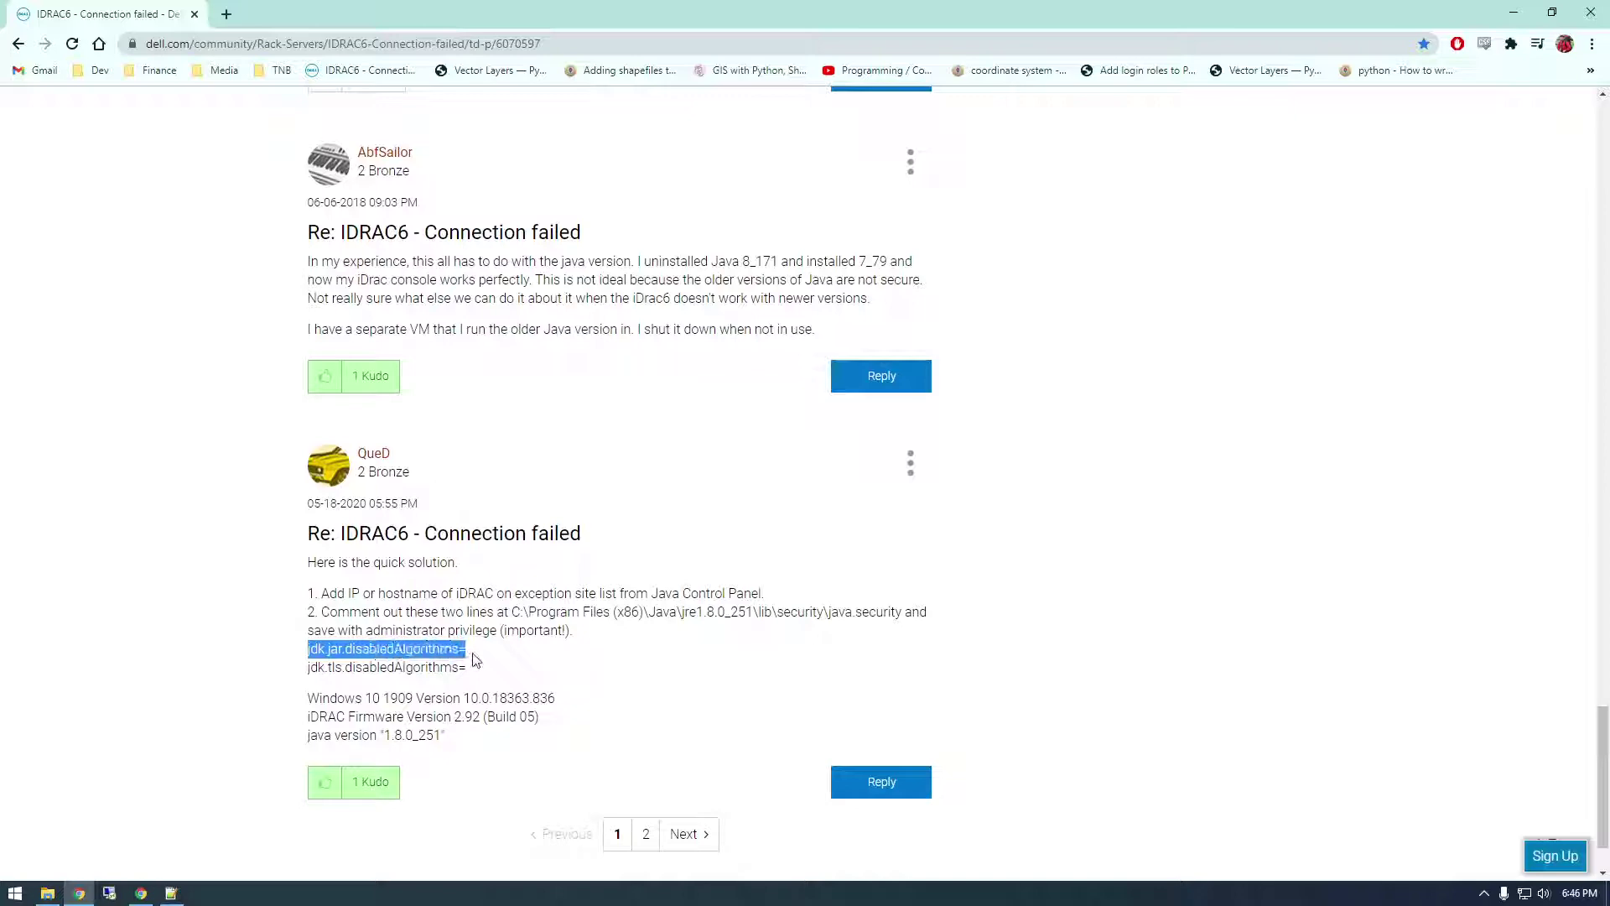
{"action": "left_click_drag", "start_coordinate": [308, 667], "coordinate": [486, 671]}
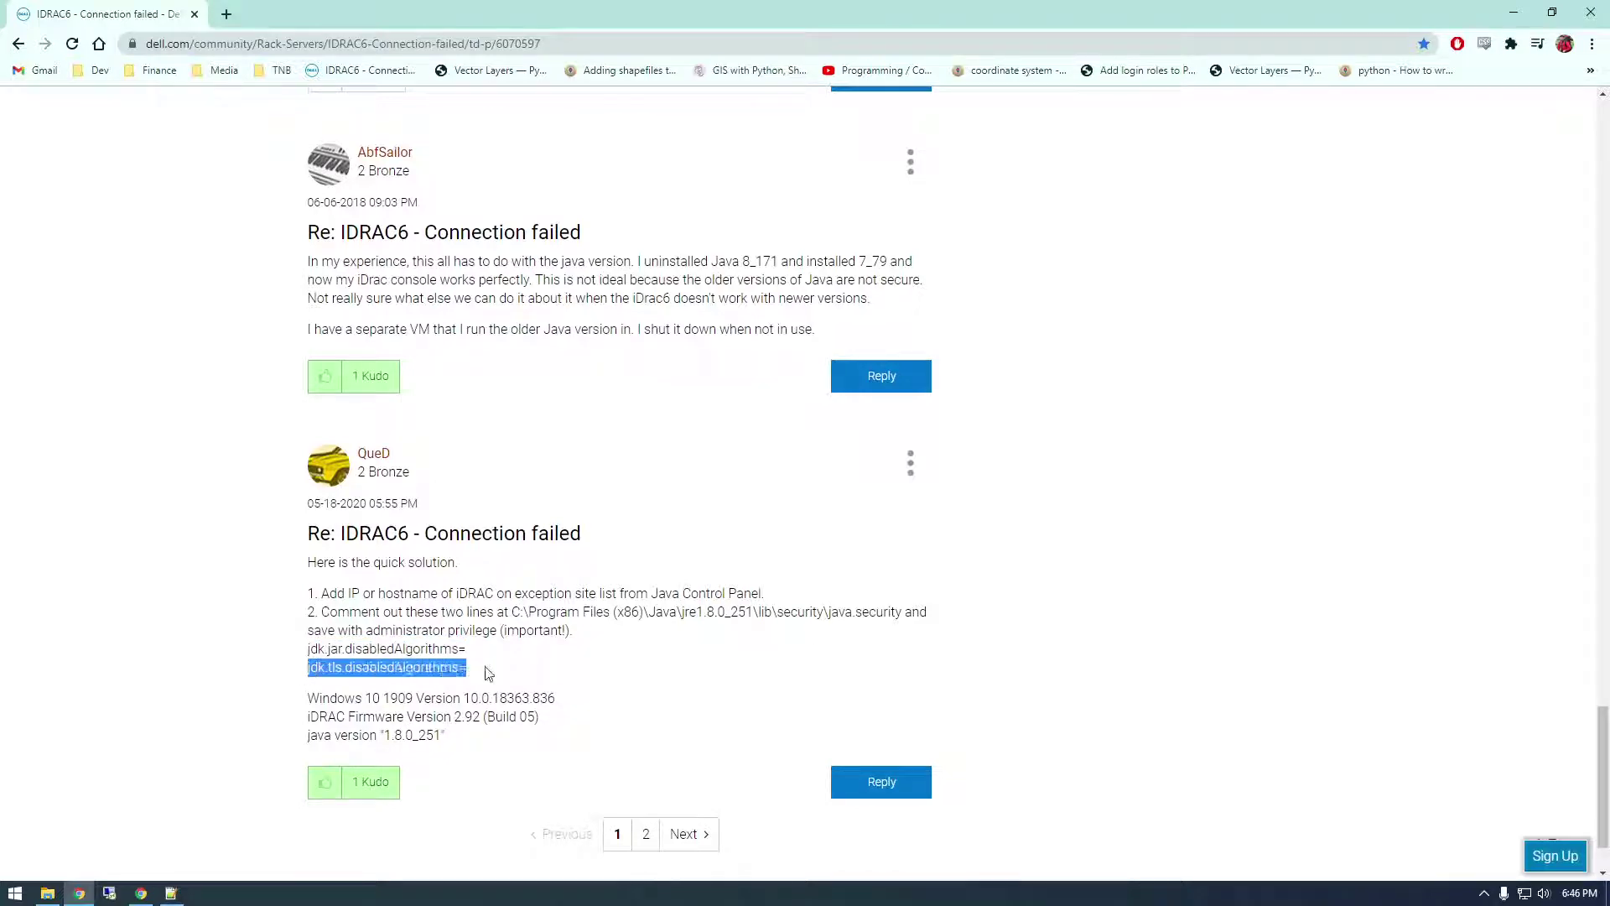
Back in Notepad++, search for 'jdk.jar.disabled' until reaching its setting at line 689
{"action": "left_click_drag", "start_coordinate": [160, 15], "coordinate": [1609, 327]}
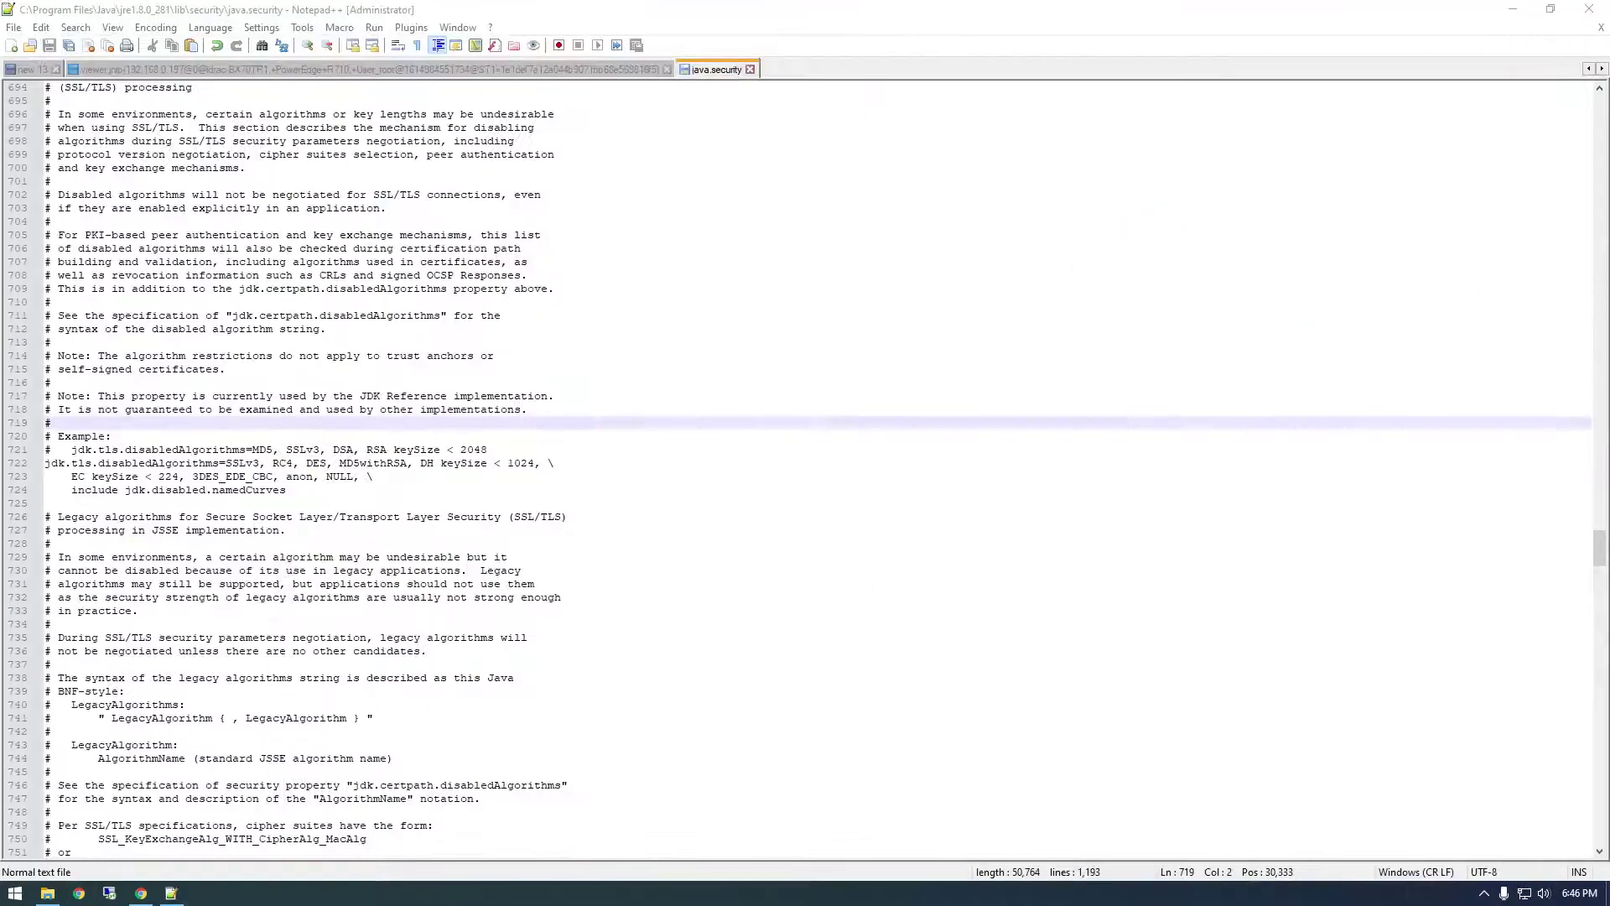
{"action": "left_click", "coordinate": [60, 474]}
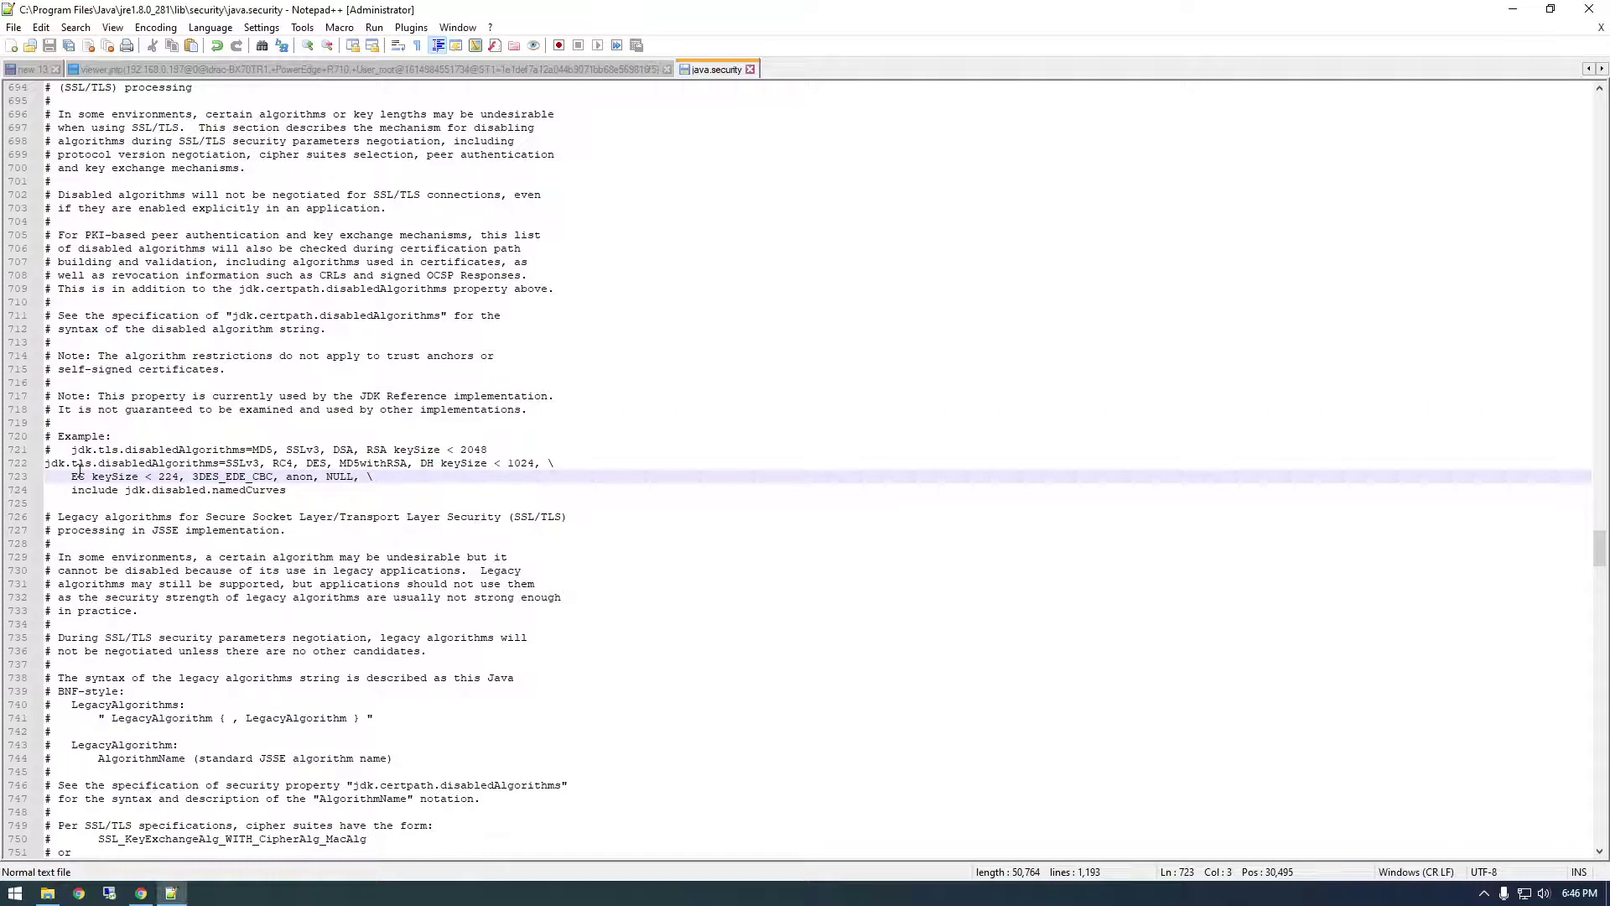
{"action": "key", "text": "ctrl+f"}
{"action": "type", "text": "jd"}
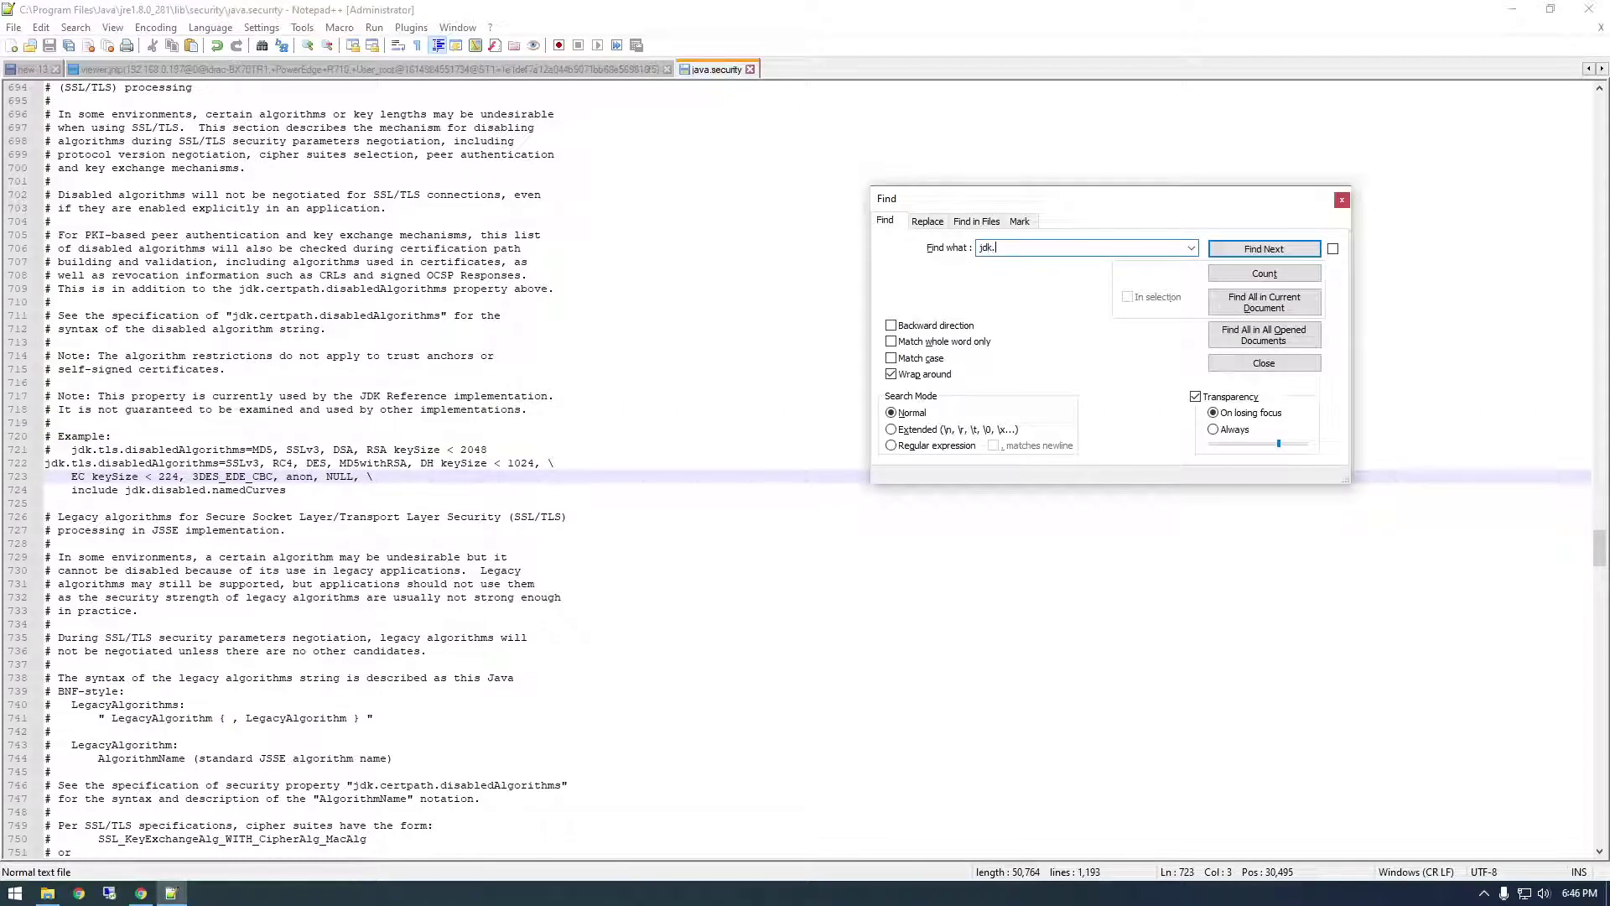
{"action": "type", "text": "k.jar"}
{"action": "type", "text": ".disalbed"}
{"action": "key", "text": "Return"}
{"action": "type", "text": "jdk.jar.disabled"}
{"action": "key", "text": "Return"}
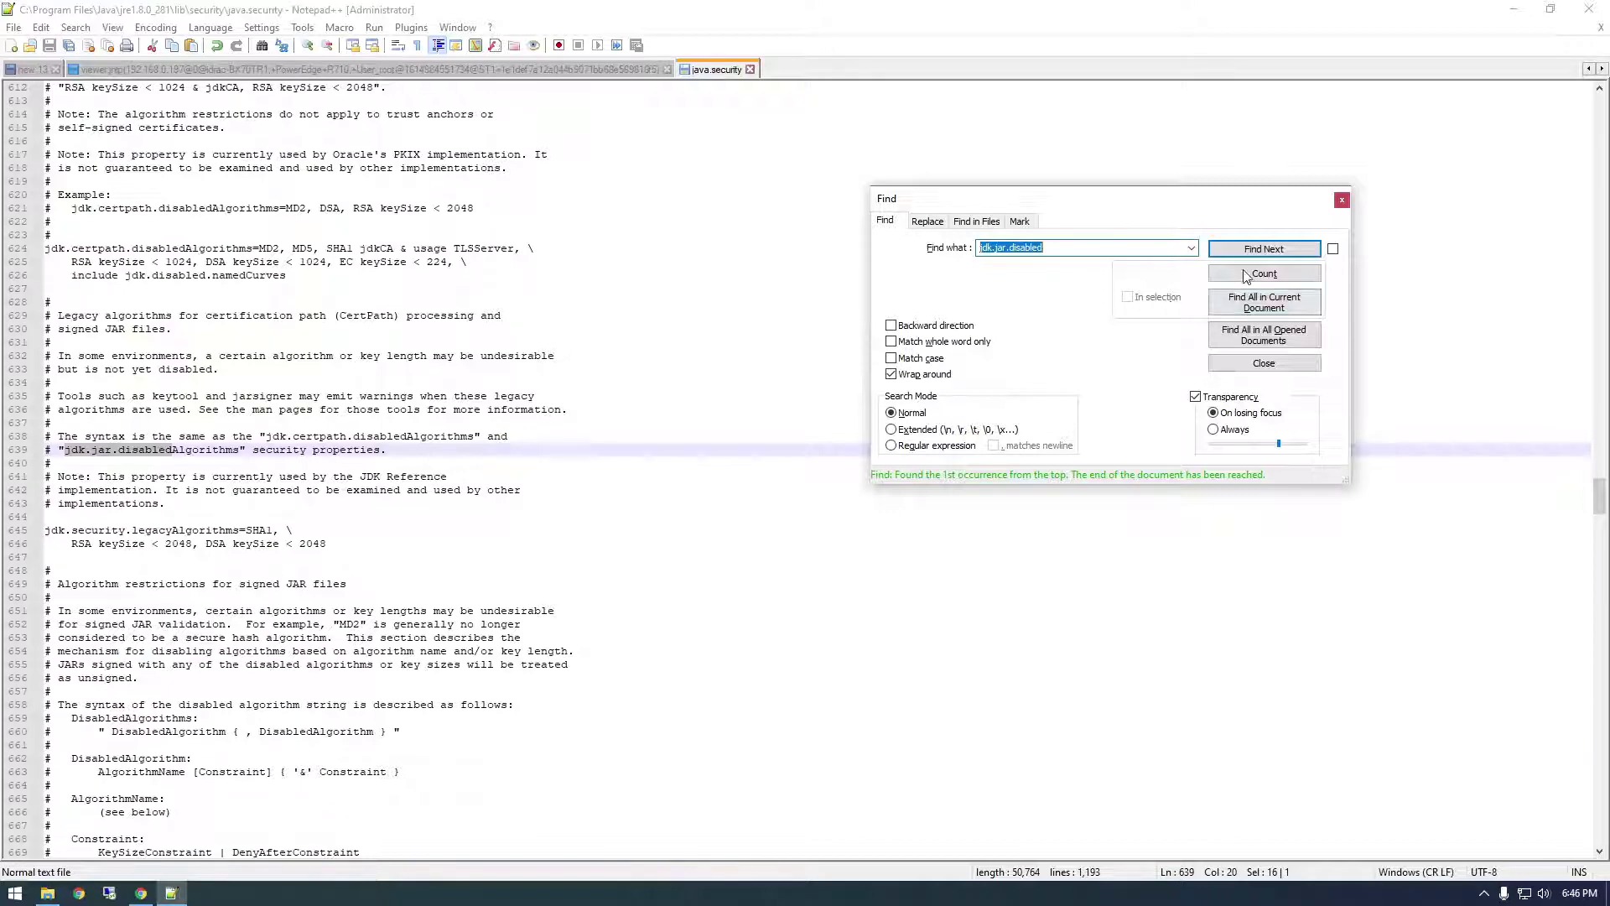
{"action": "key", "text": "Return"}
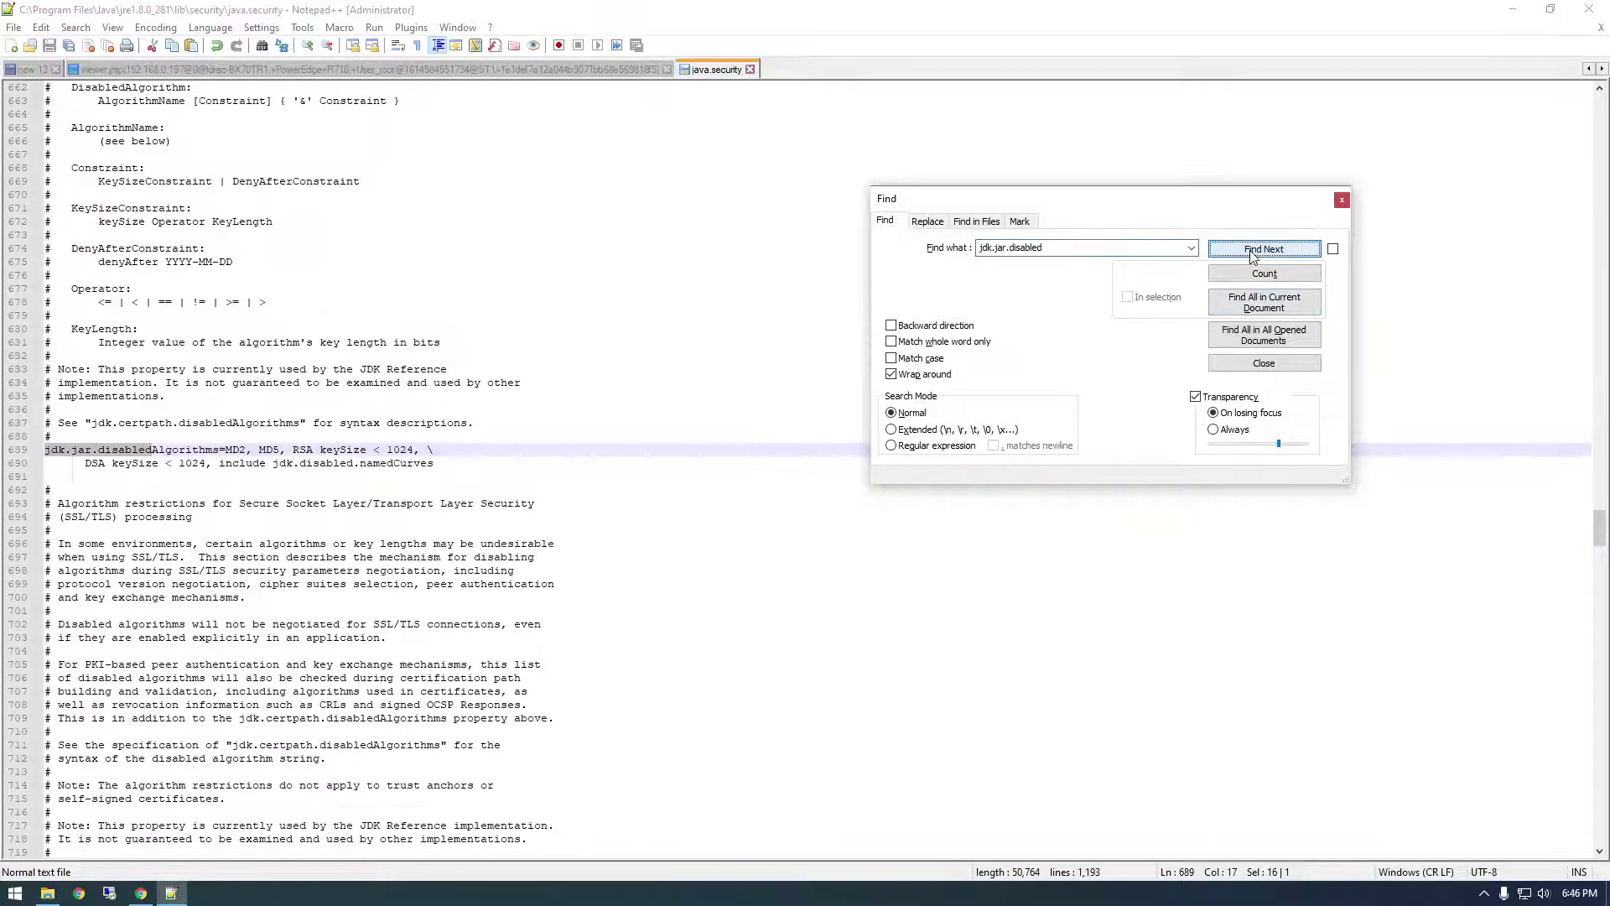
Comment out line 689 with a leading #, then search for 'jdk'
{"action": "left_click", "coordinate": [48, 453]}
{"action": "type", "text": "#"}
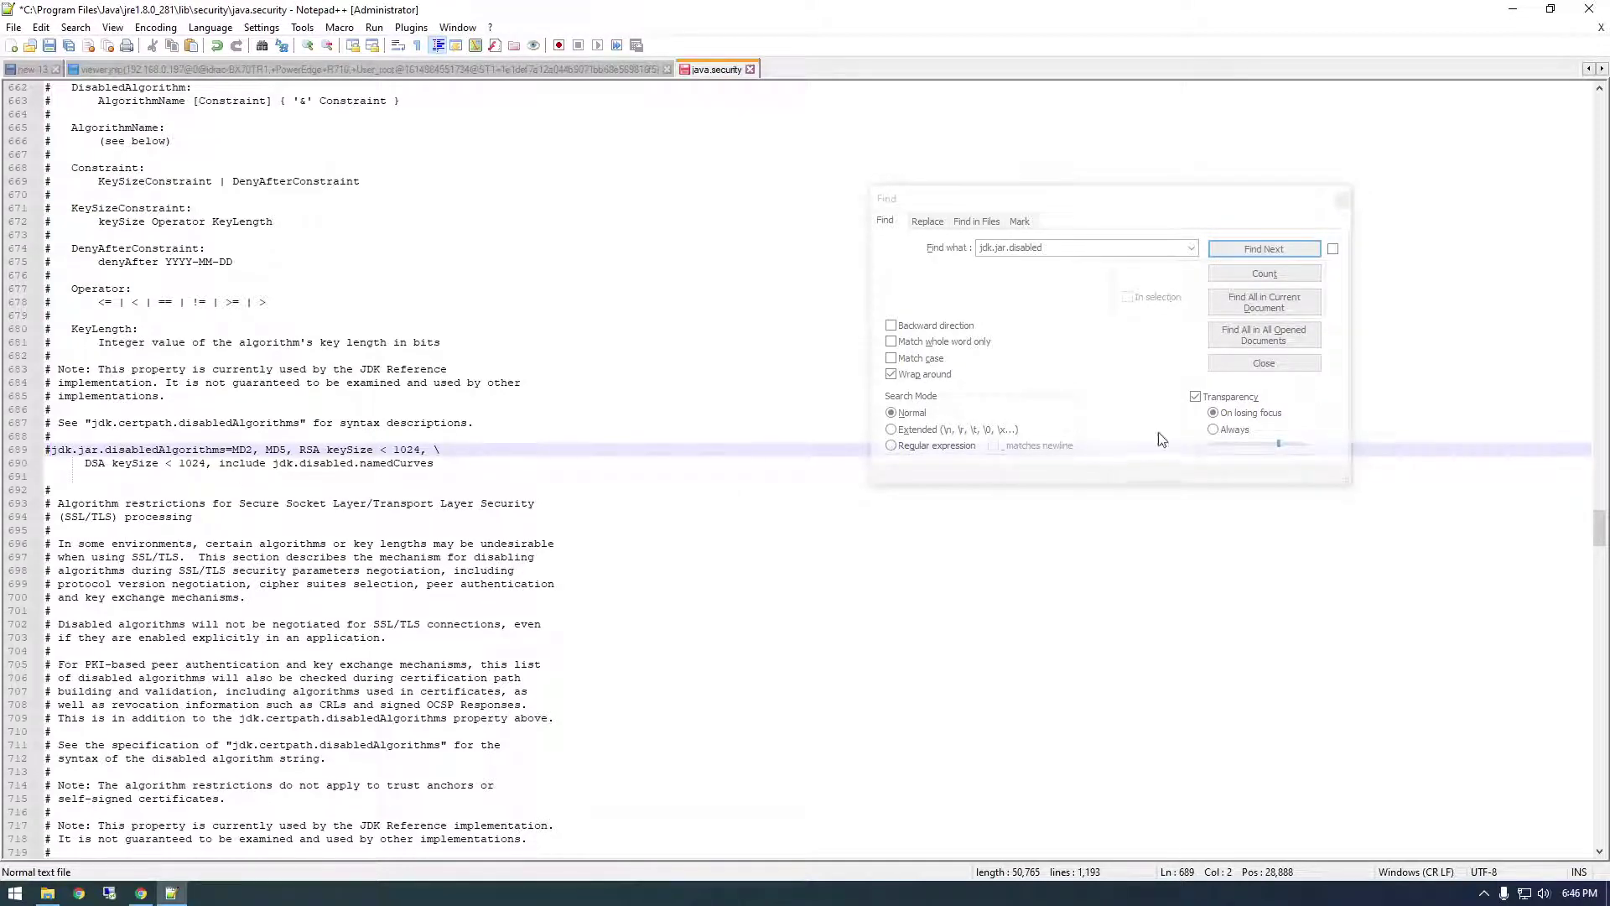
{"action": "left_click", "coordinate": [1060, 246]}
{"action": "type", "text": "jdk"}
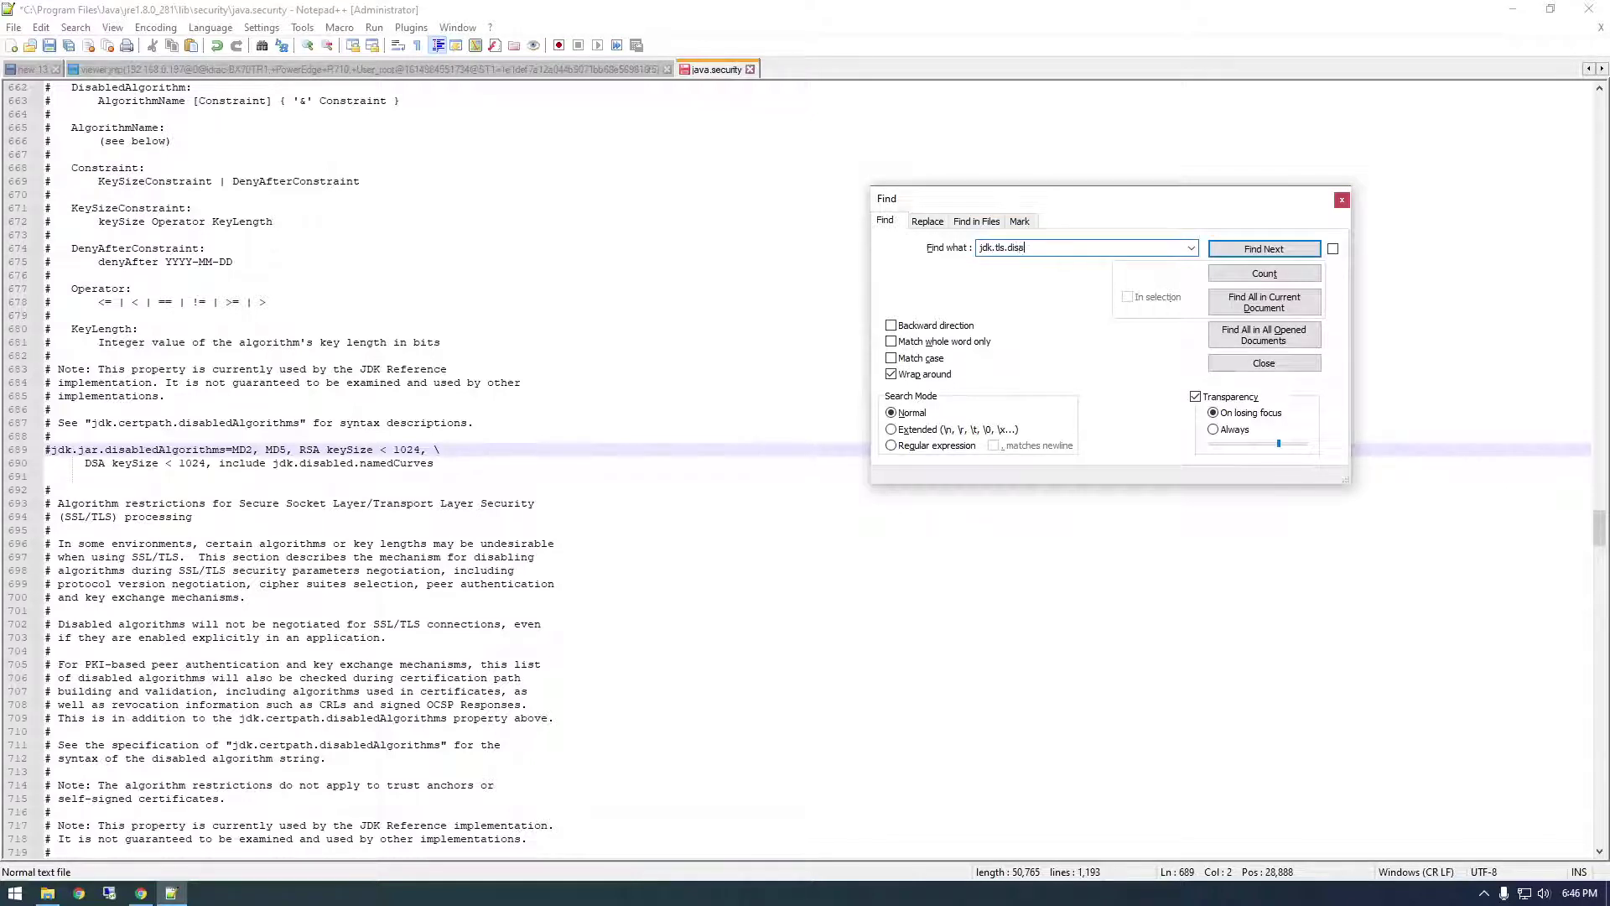
Find jdk.tls.disabledAlgorithms, prefix line 722 with #, and save java.security
{"action": "key", "text": "Return"}
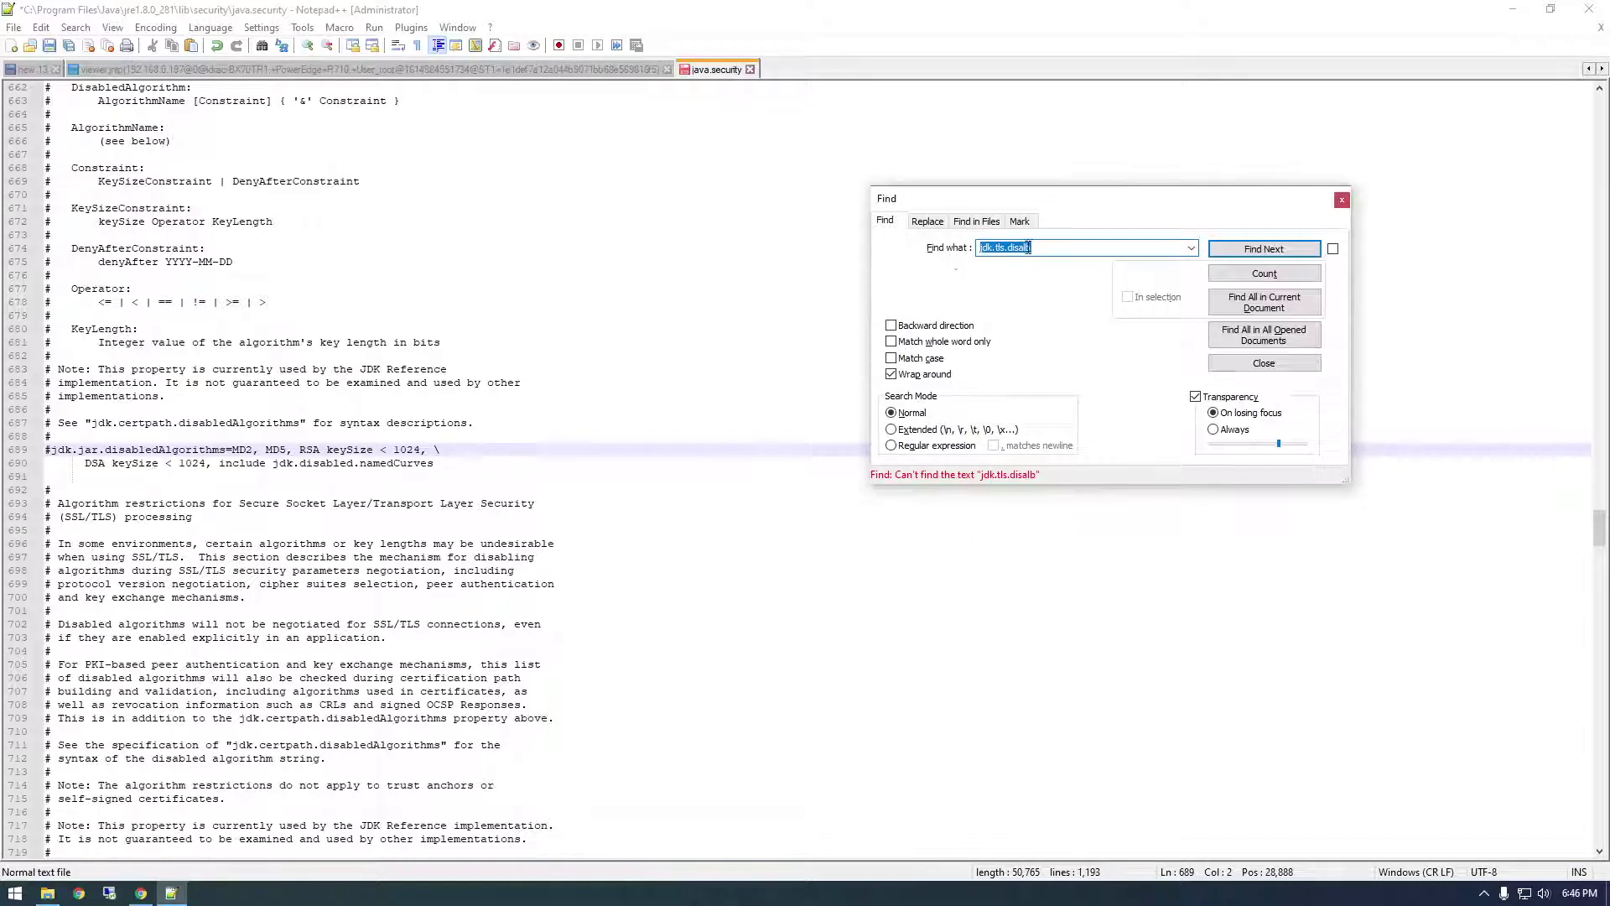
{"action": "key", "text": "Return"}
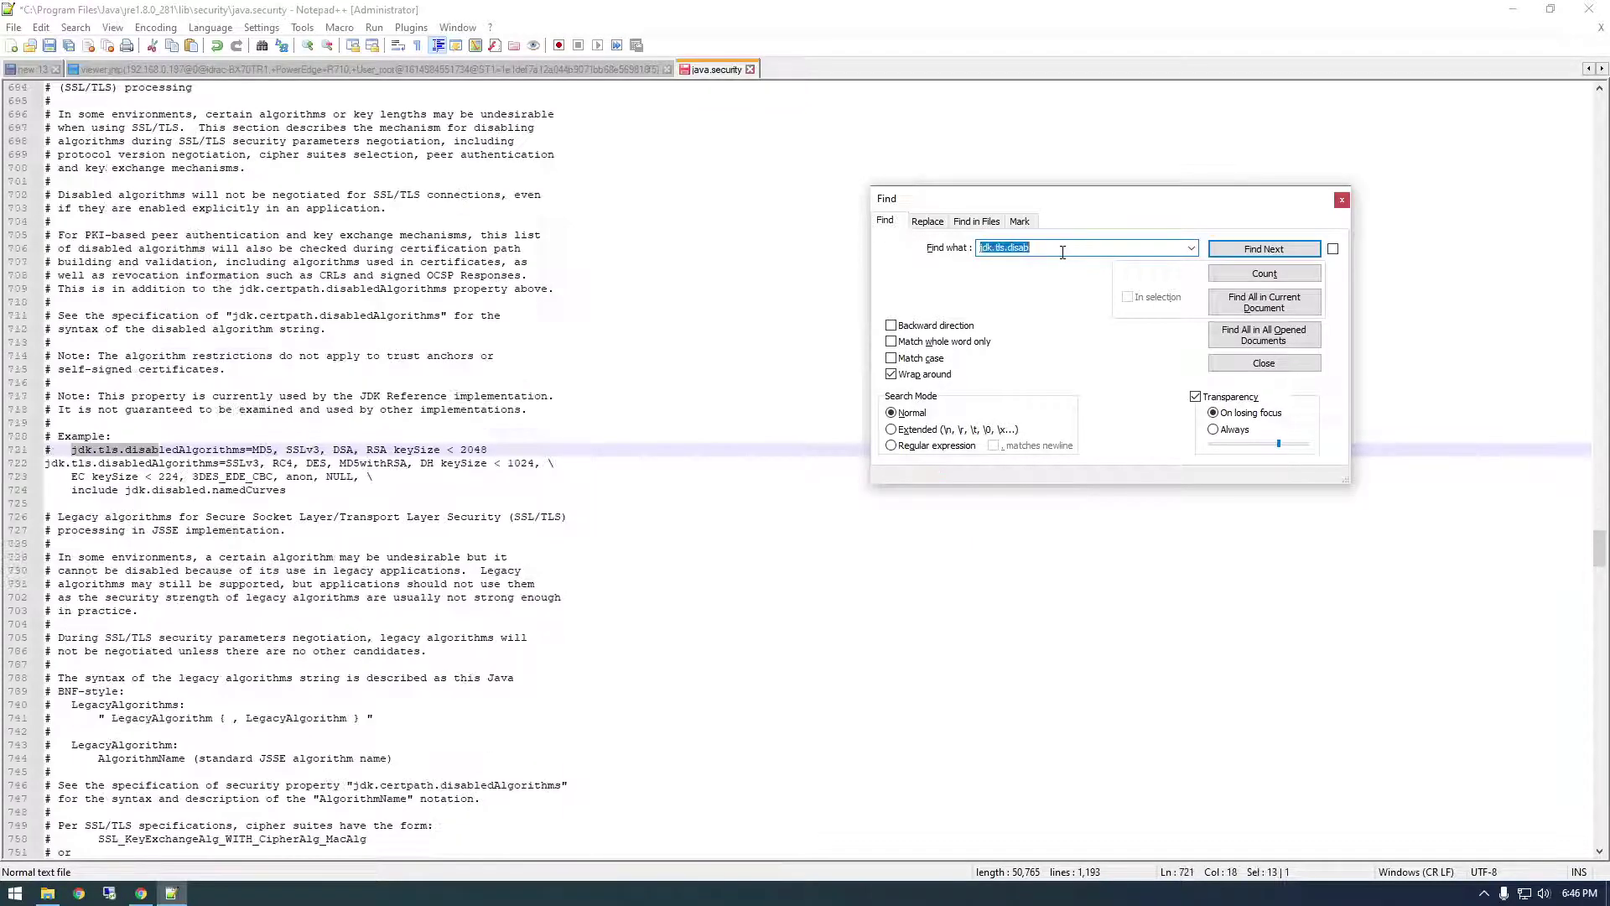
{"action": "left_click", "coordinate": [49, 463]}
{"action": "type", "text": "#"}
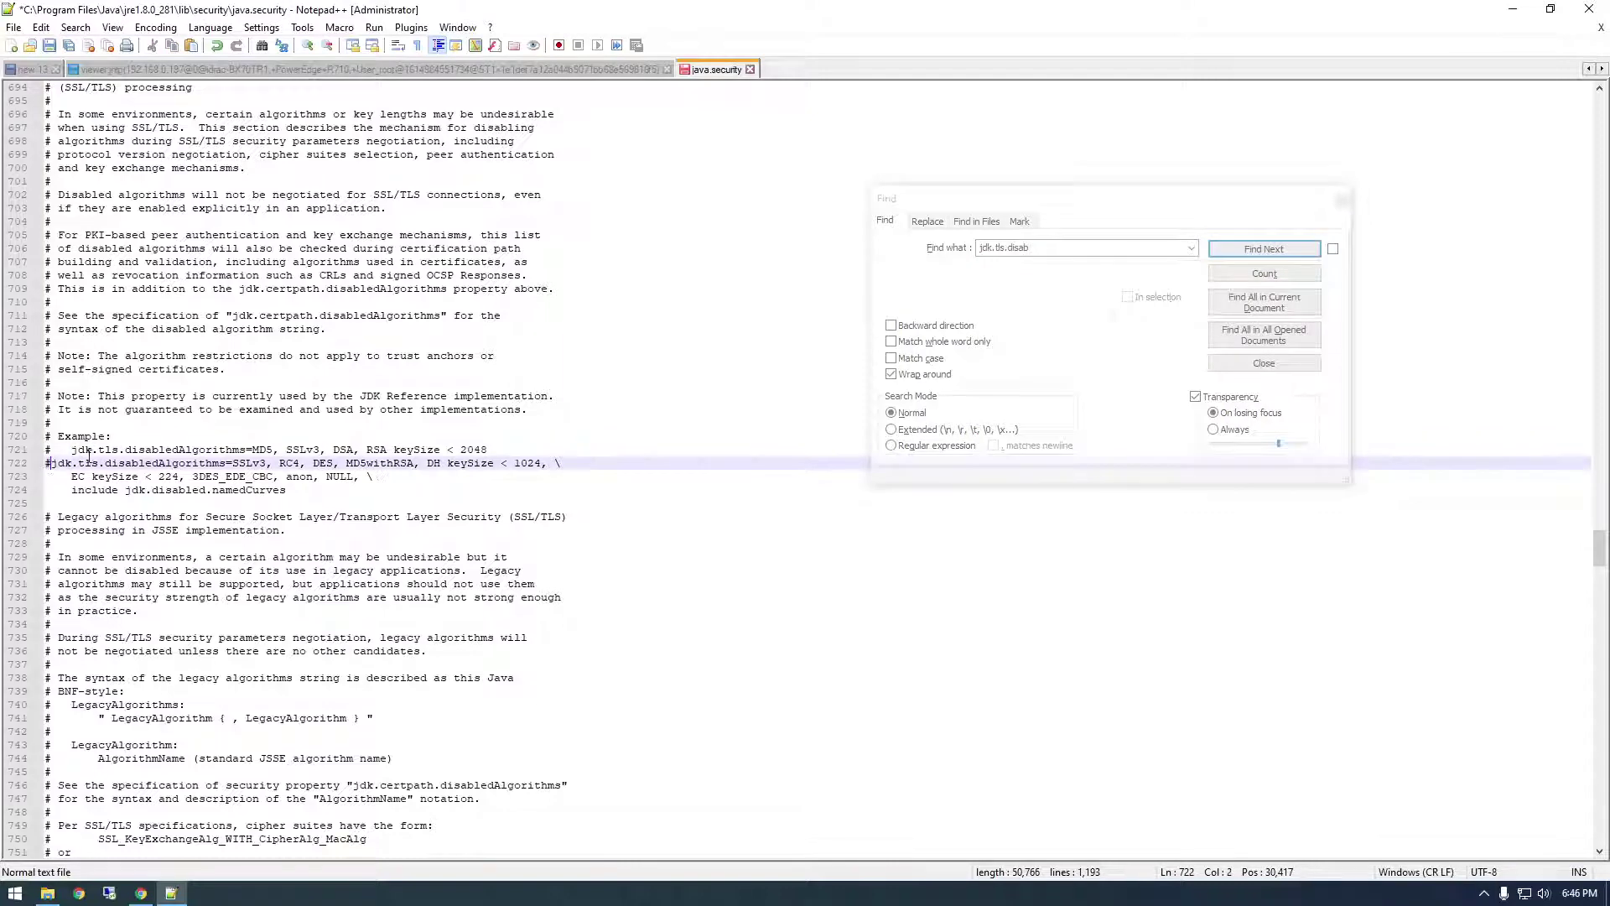
{"action": "left_click", "coordinate": [53, 46]}
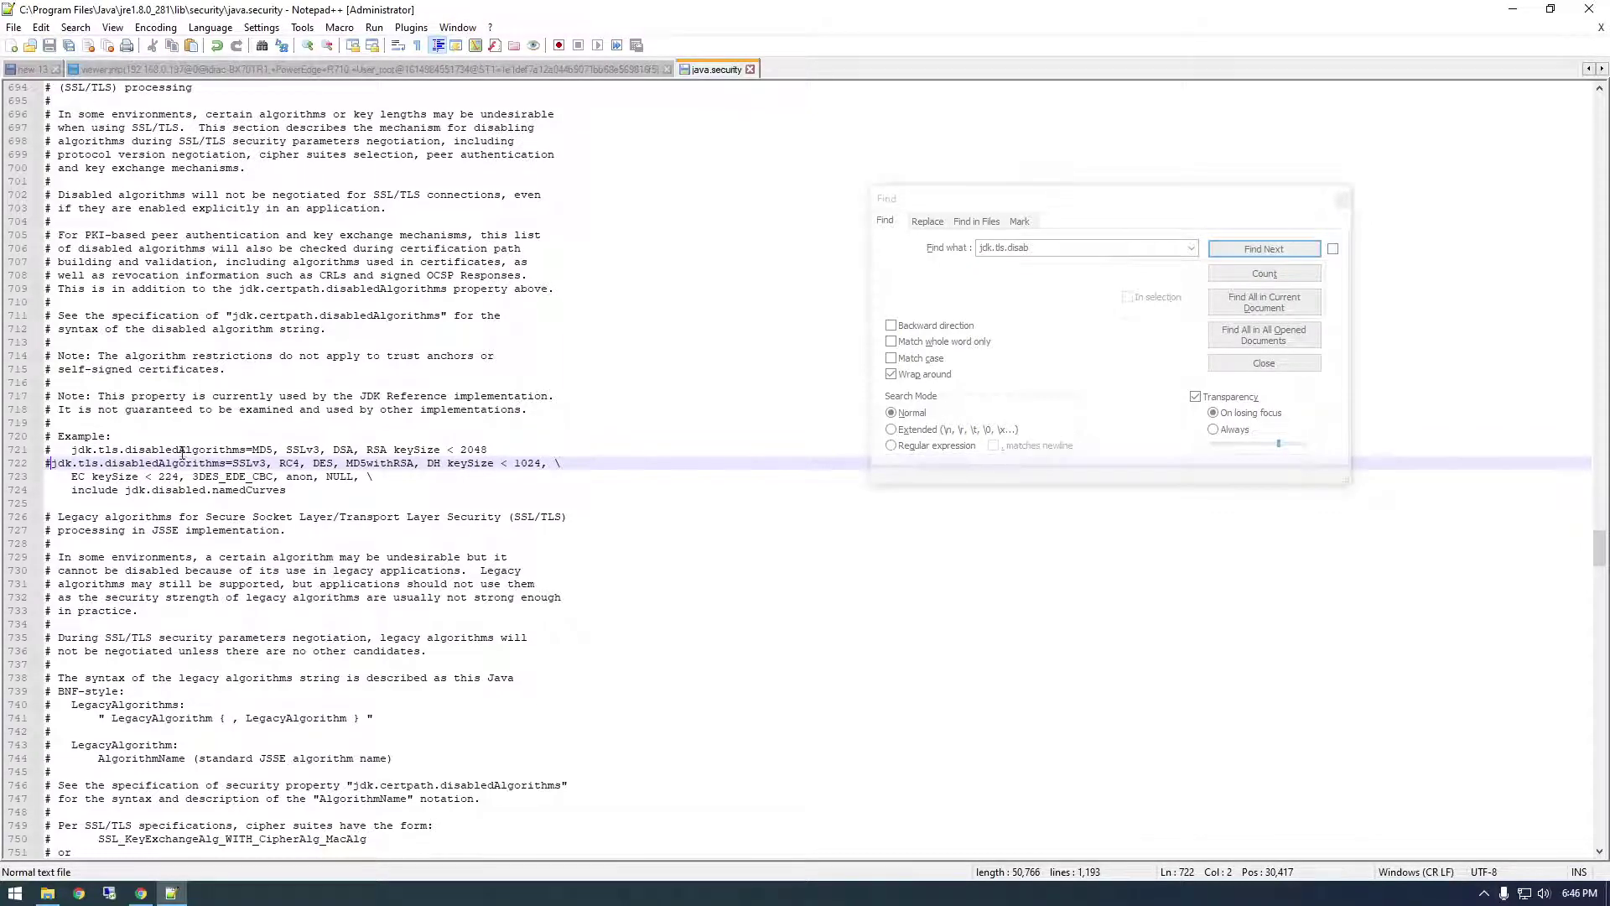
Close Notepad++ and launch the Virtual Console from the iDRAC System Summary page
{"action": "left_click", "coordinate": [1589, 9]}
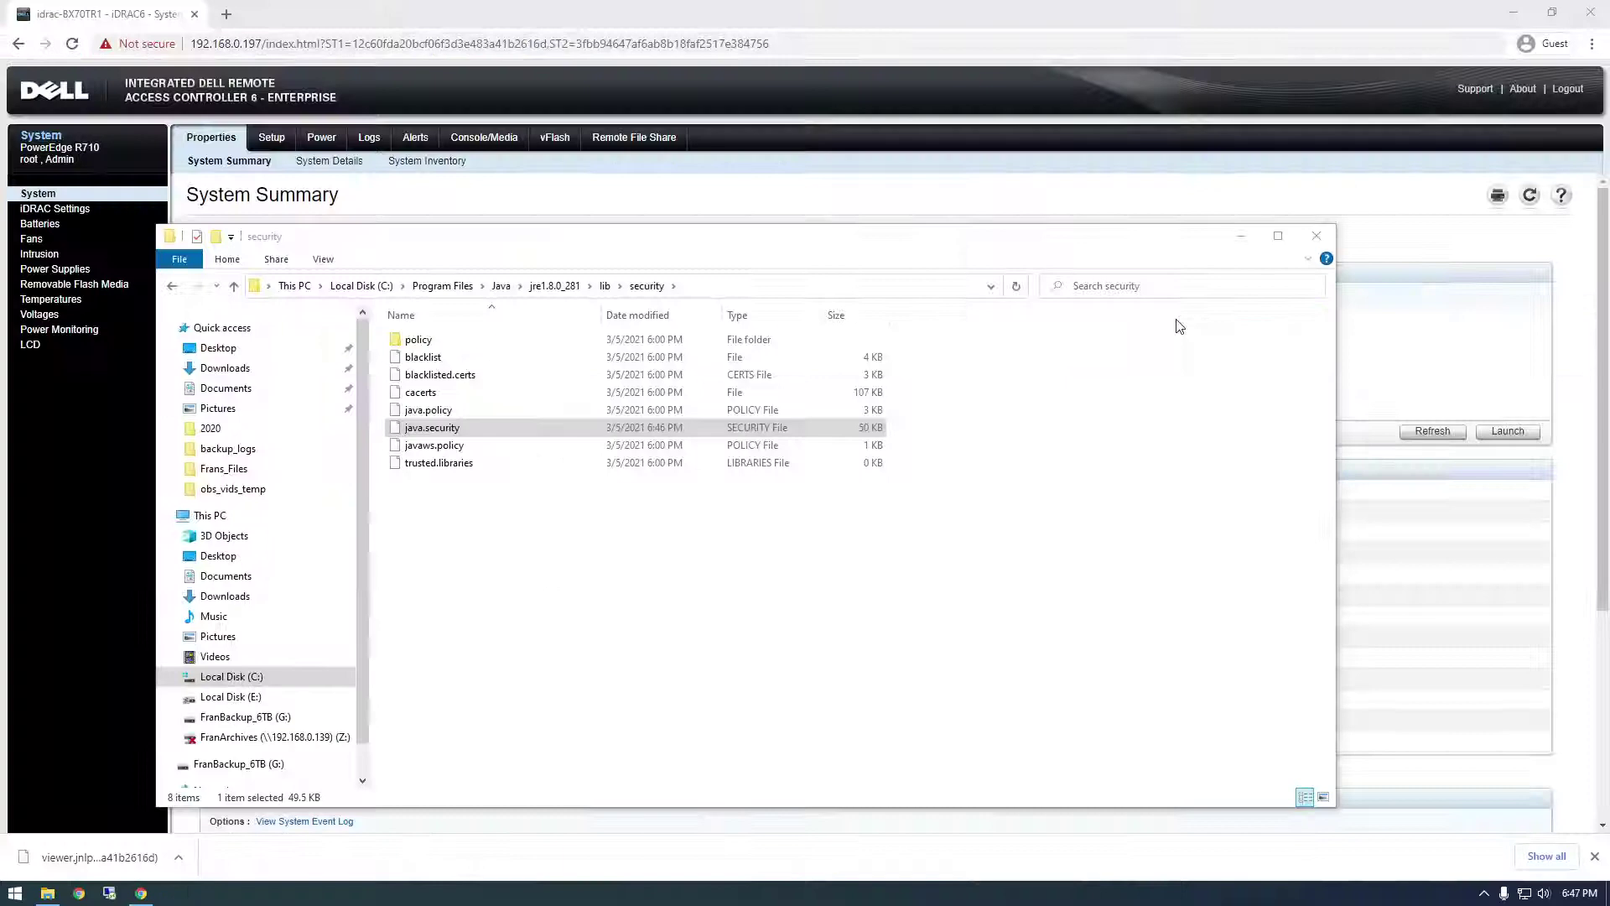
{"action": "left_click", "coordinate": [1313, 241]}
{"action": "left_click", "coordinate": [1505, 431]}
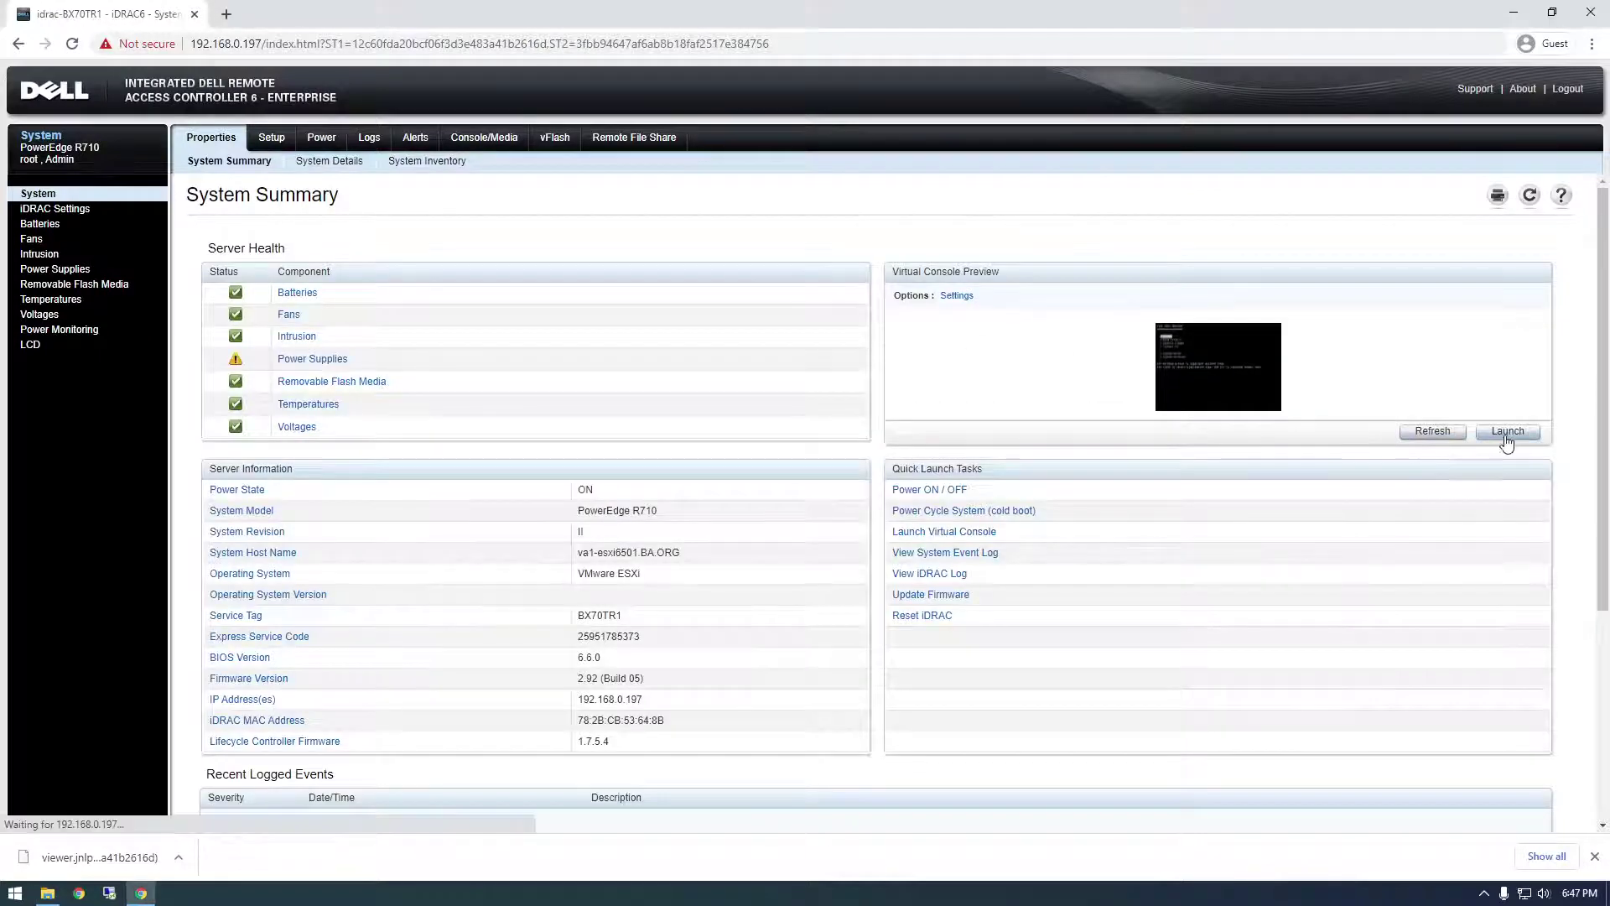
Find the freshly downloaded viewer.jnlp through its download-bar options and Show in folder
{"action": "left_click", "coordinate": [178, 857]}
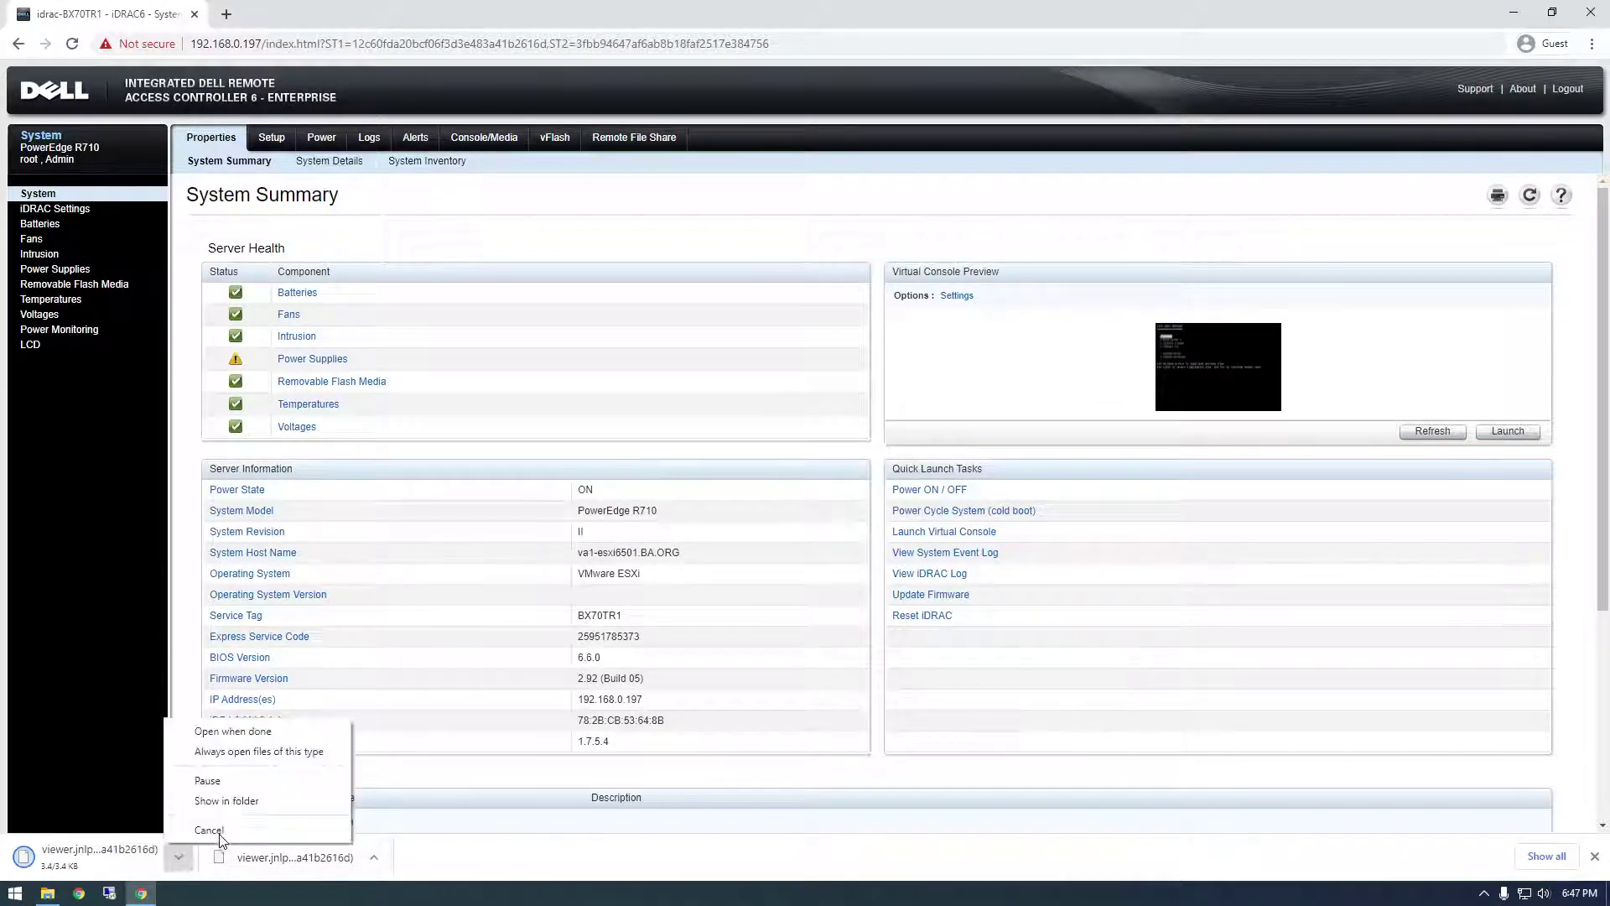
{"action": "left_click", "coordinate": [244, 803]}
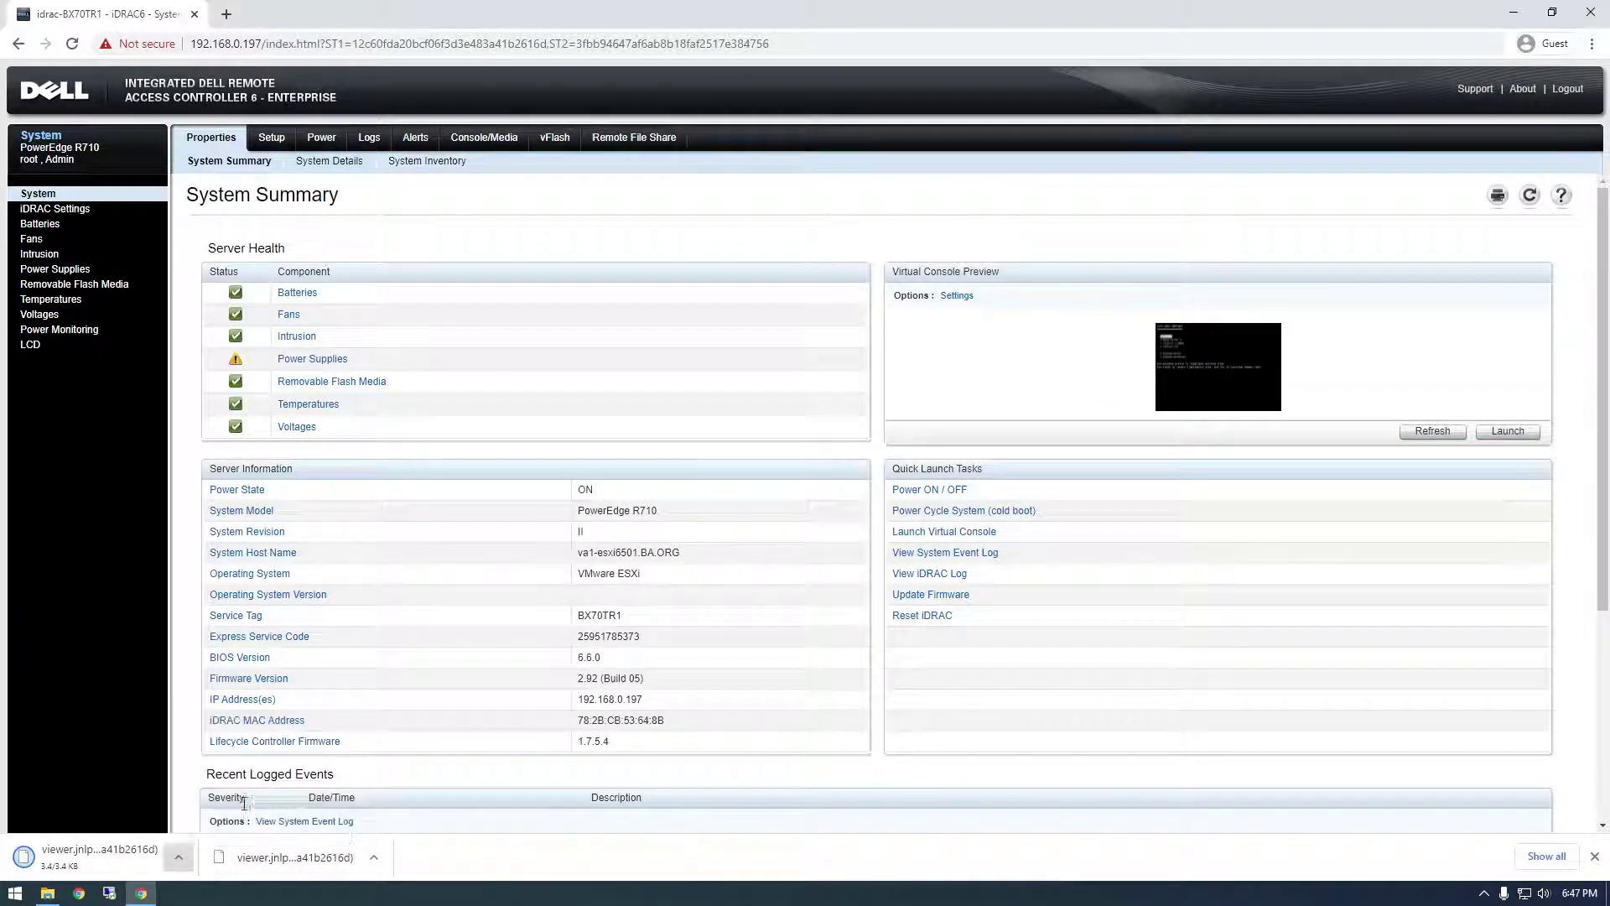
{"action": "left_click", "coordinate": [176, 858]}
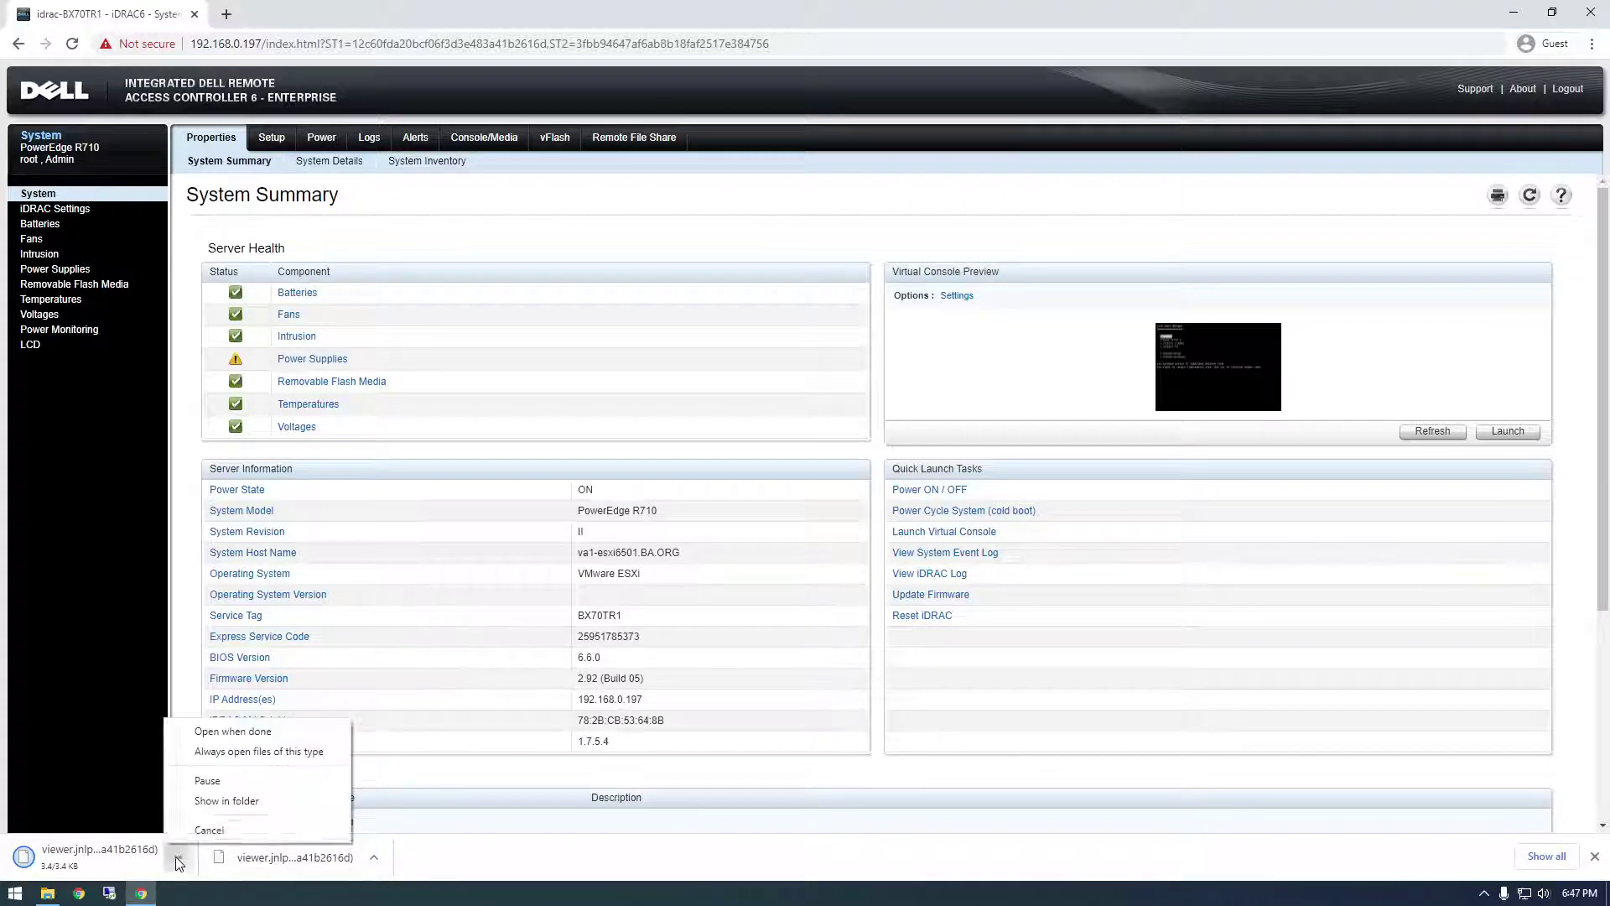
{"action": "left_click", "coordinate": [203, 804]}
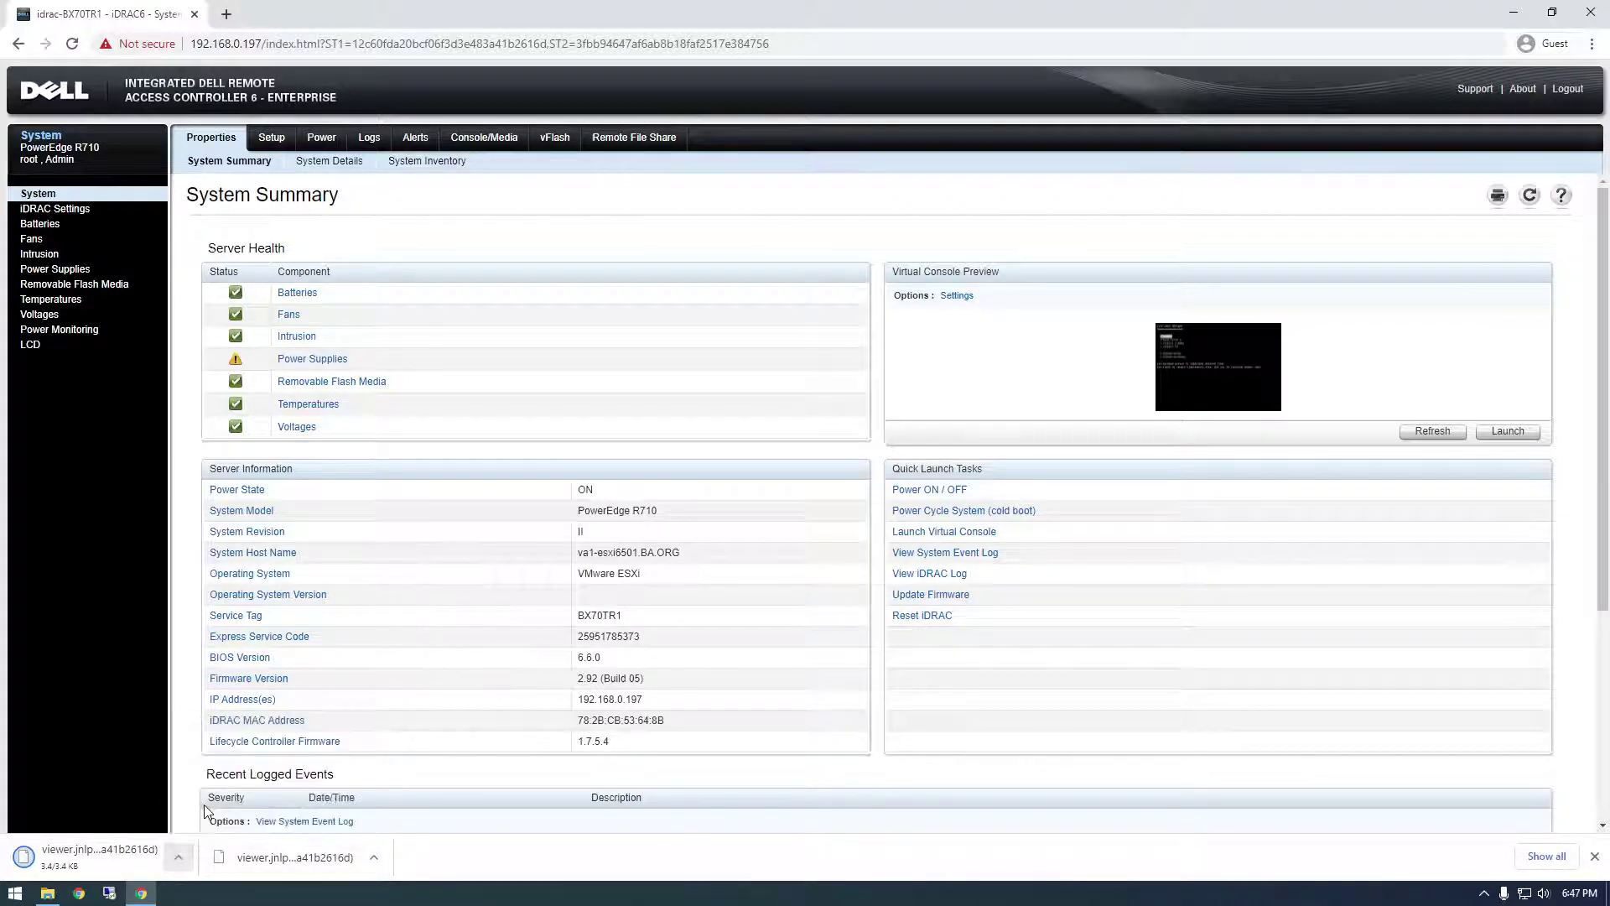
{"action": "left_click", "coordinate": [50, 893]}
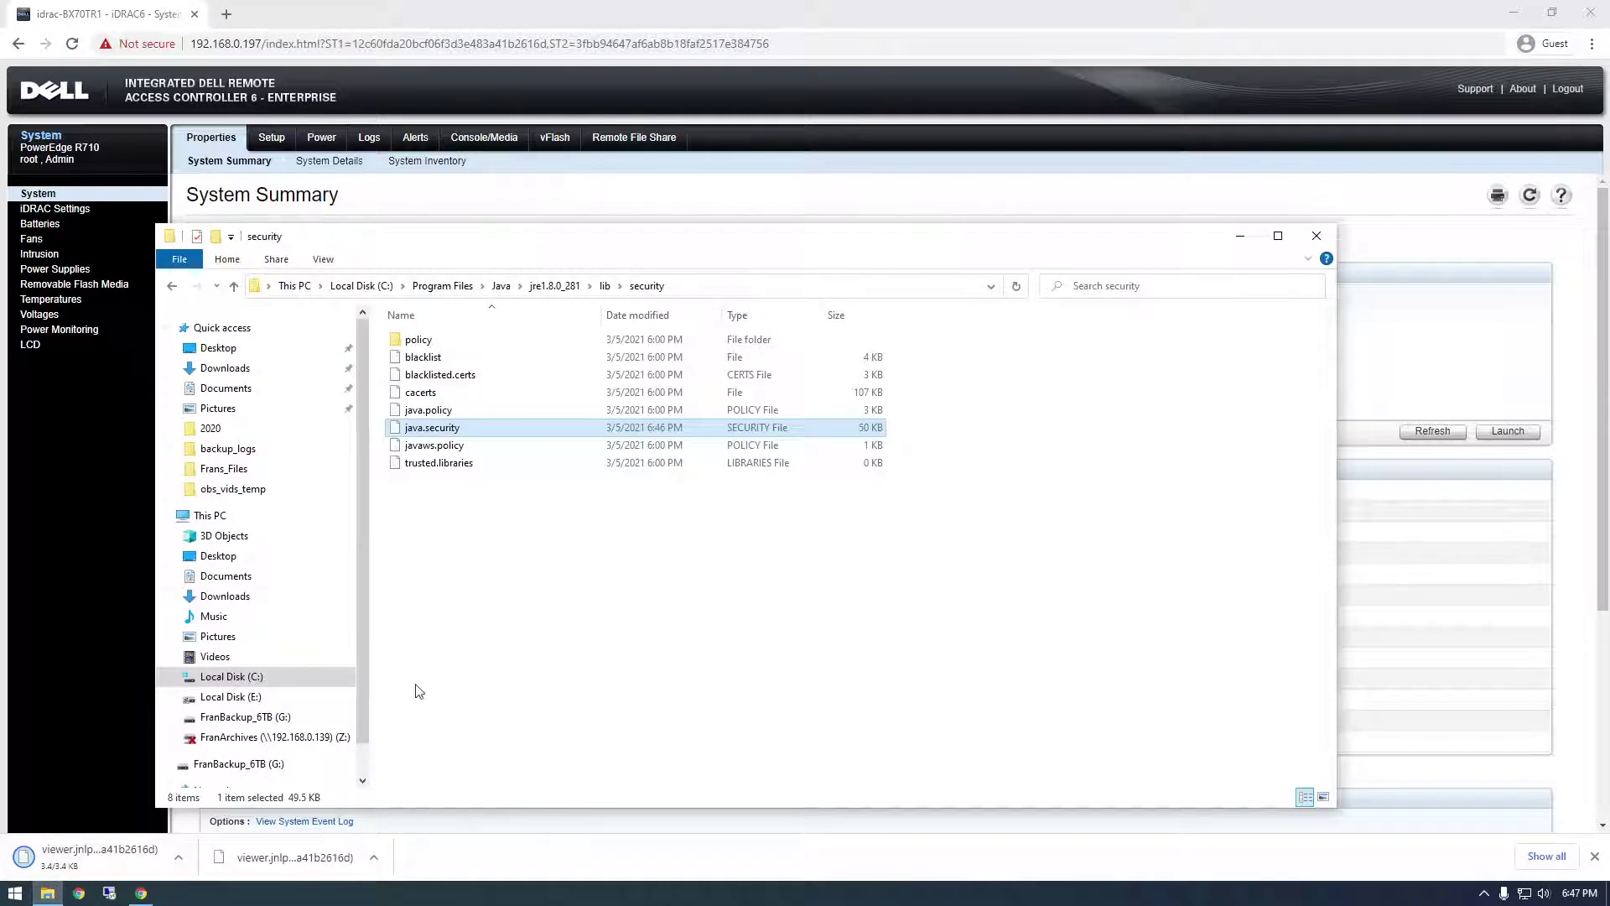
{"action": "left_click", "coordinate": [178, 856]}
{"action": "left_click", "coordinate": [227, 801]}
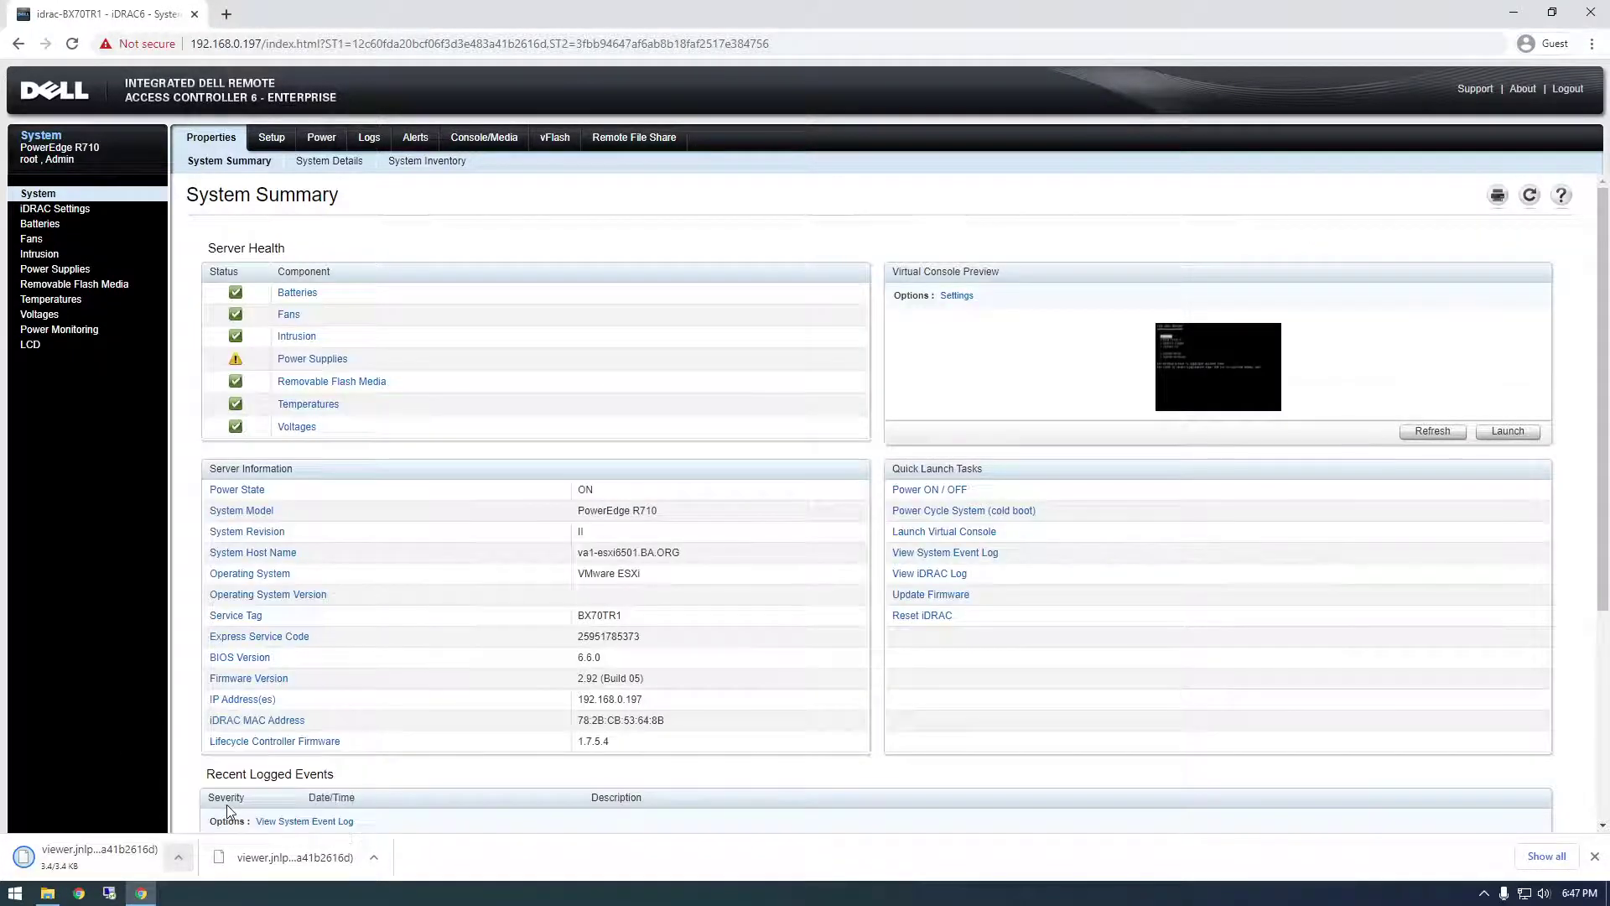
Locate the newest viewer.jnlp from Chrome's downloads and open it with Java(TM) Web Start Launcher
{"action": "left_click", "coordinate": [1573, 856]}
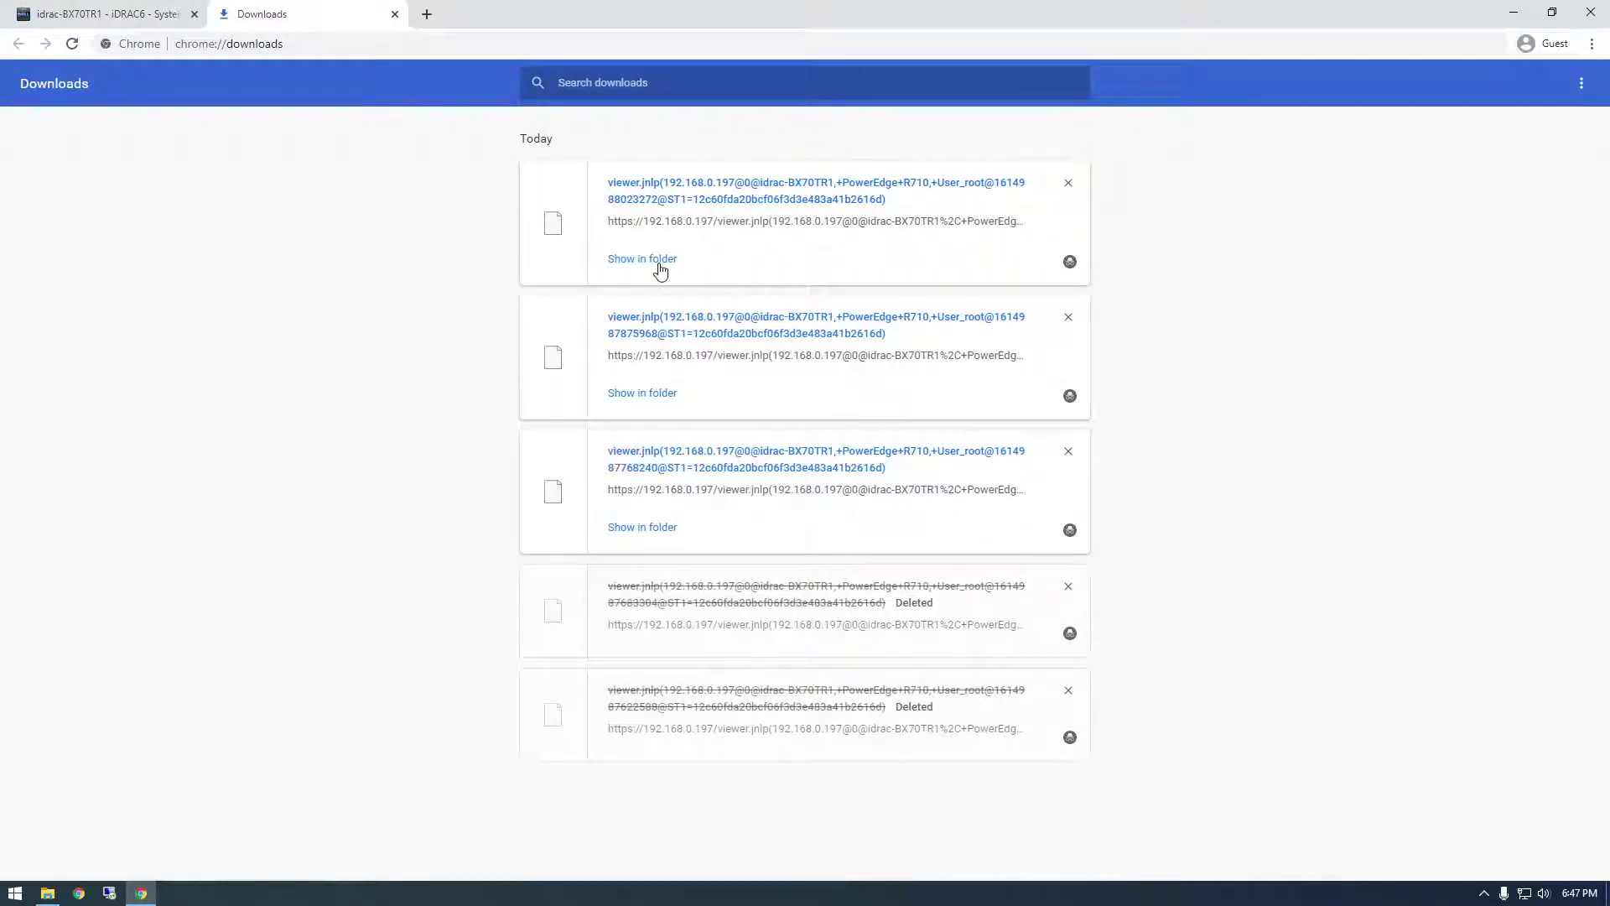
{"action": "left_click", "coordinate": [655, 263]}
{"action": "right_click", "coordinate": [527, 365]}
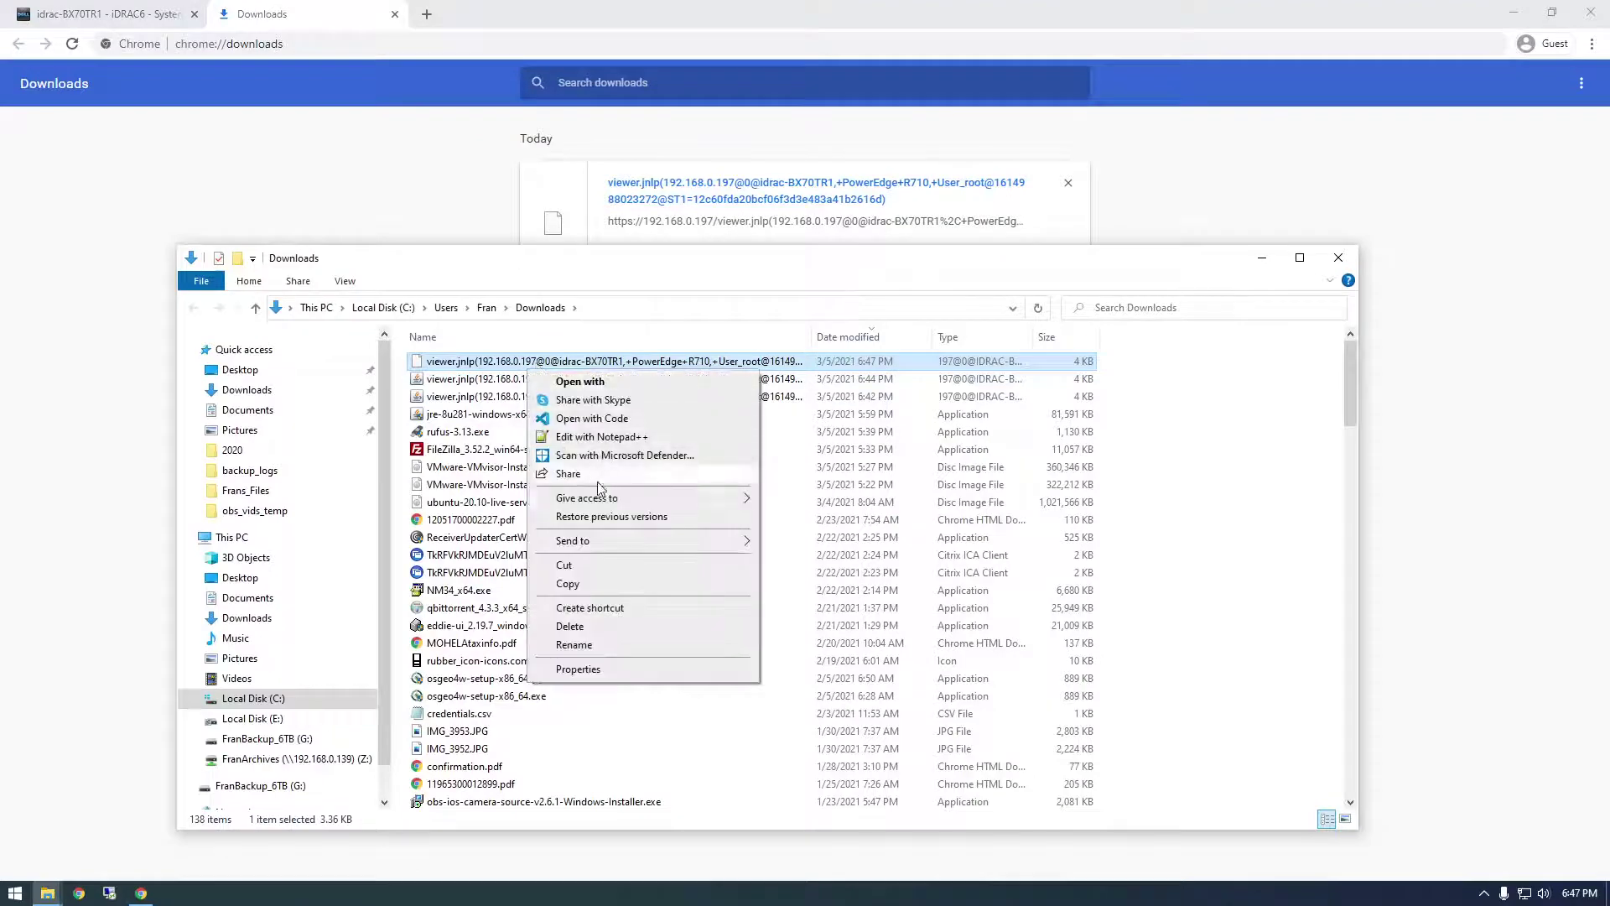
{"action": "left_click", "coordinate": [589, 384]}
{"action": "left_click", "coordinate": [697, 339]}
{"action": "left_click", "coordinate": [723, 378]}
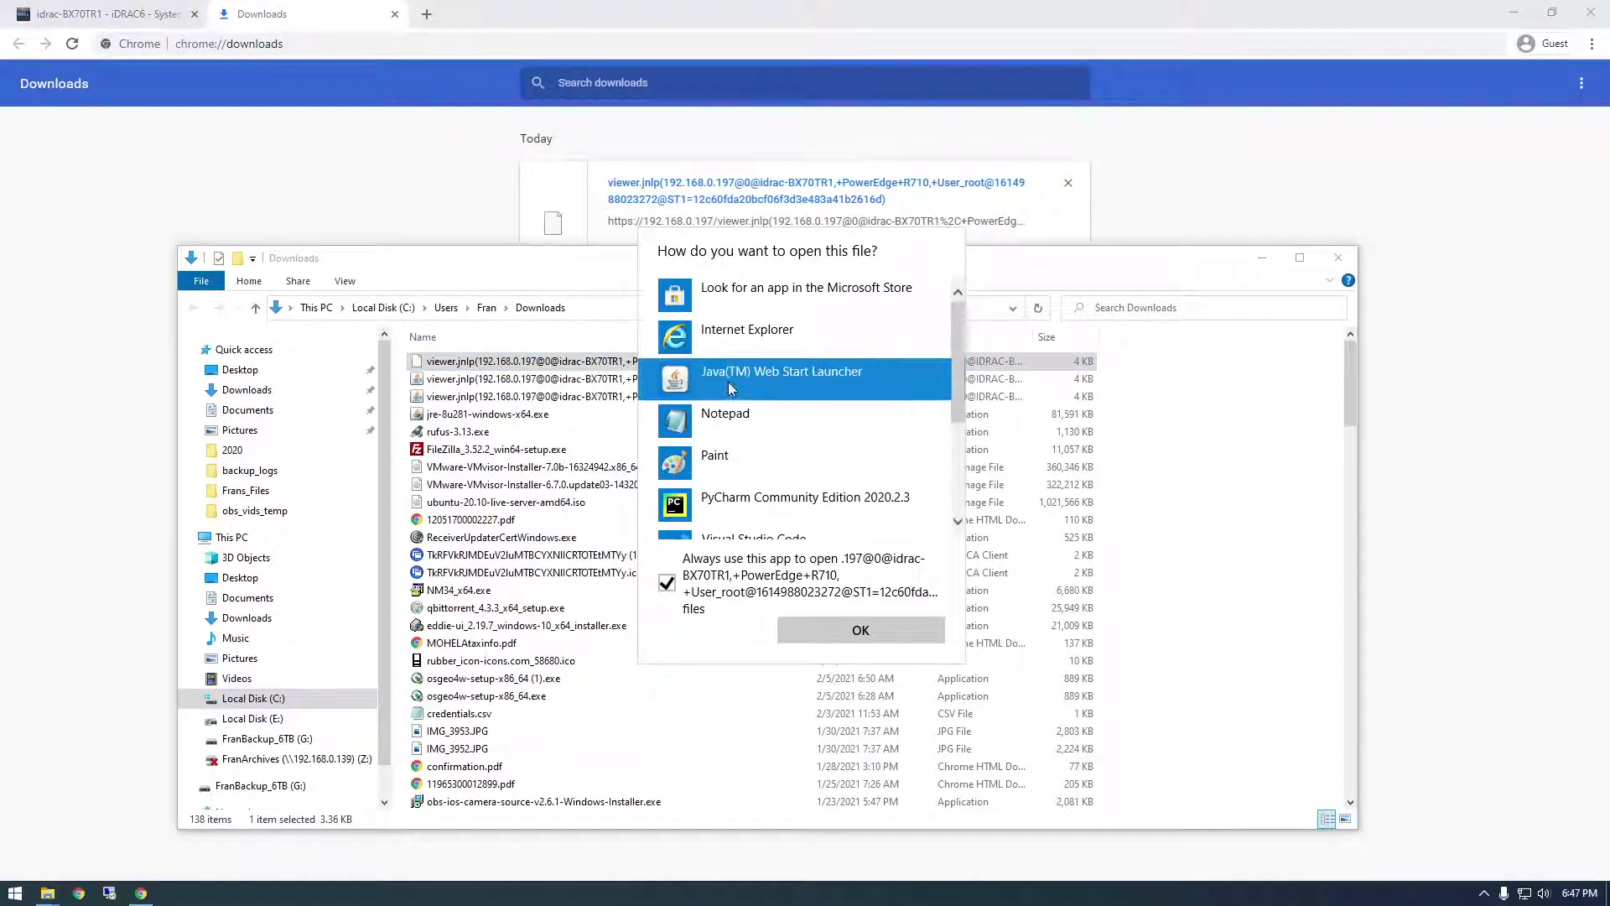
Confirm the Java Web Start choice and accept the untrusted certificate, always trusting this publisher
{"action": "left_click", "coordinate": [859, 630]}
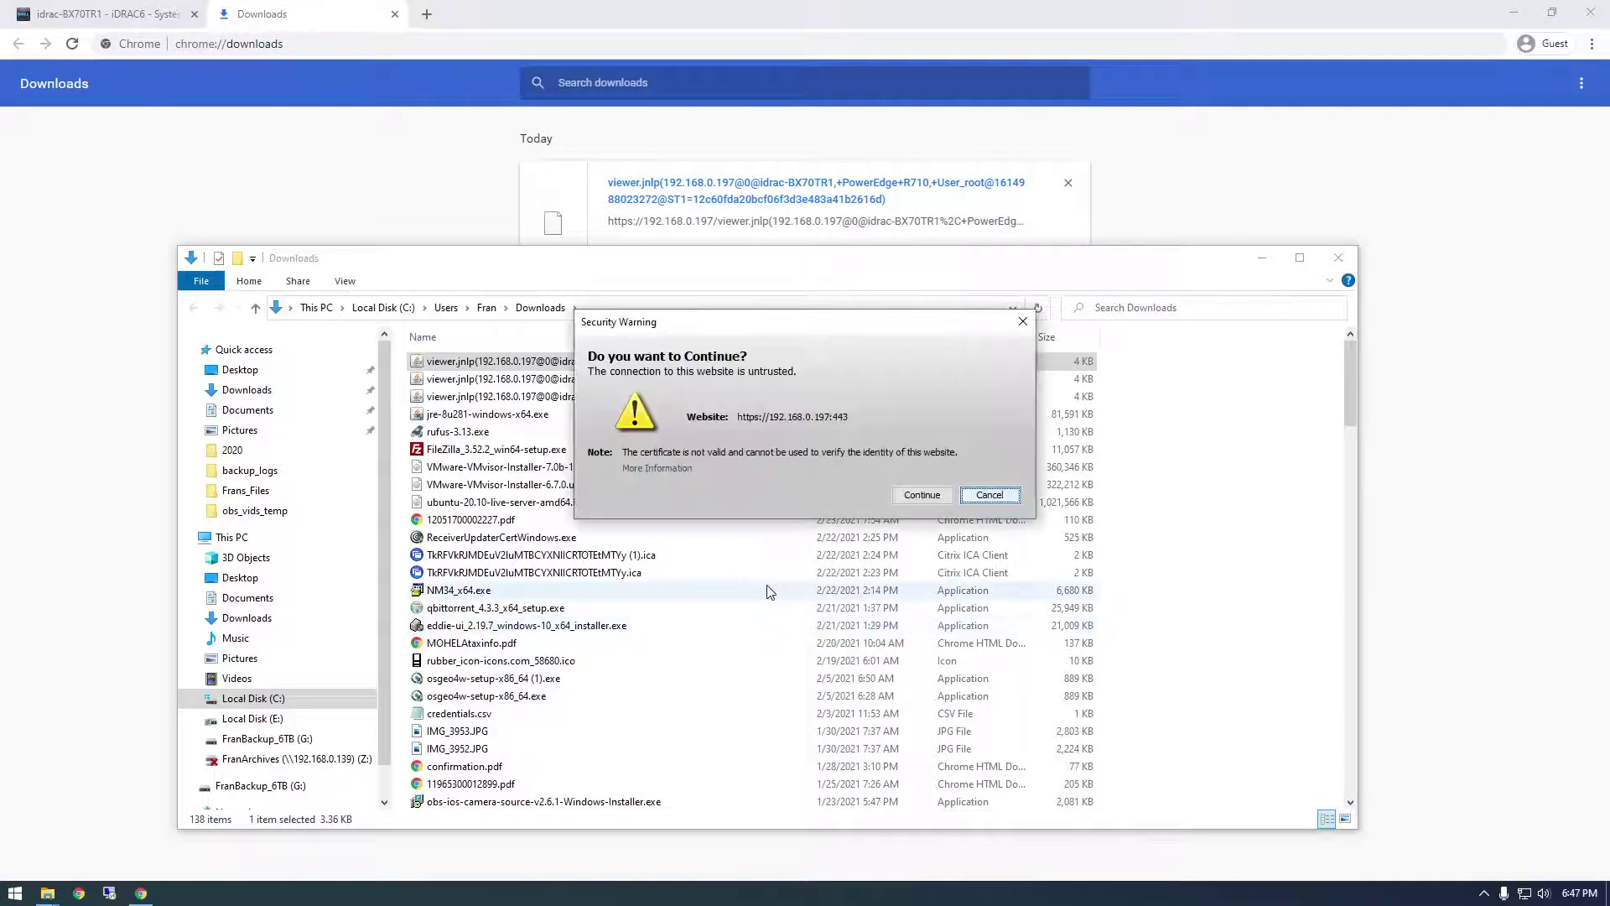
{"action": "left_click", "coordinate": [920, 493]}
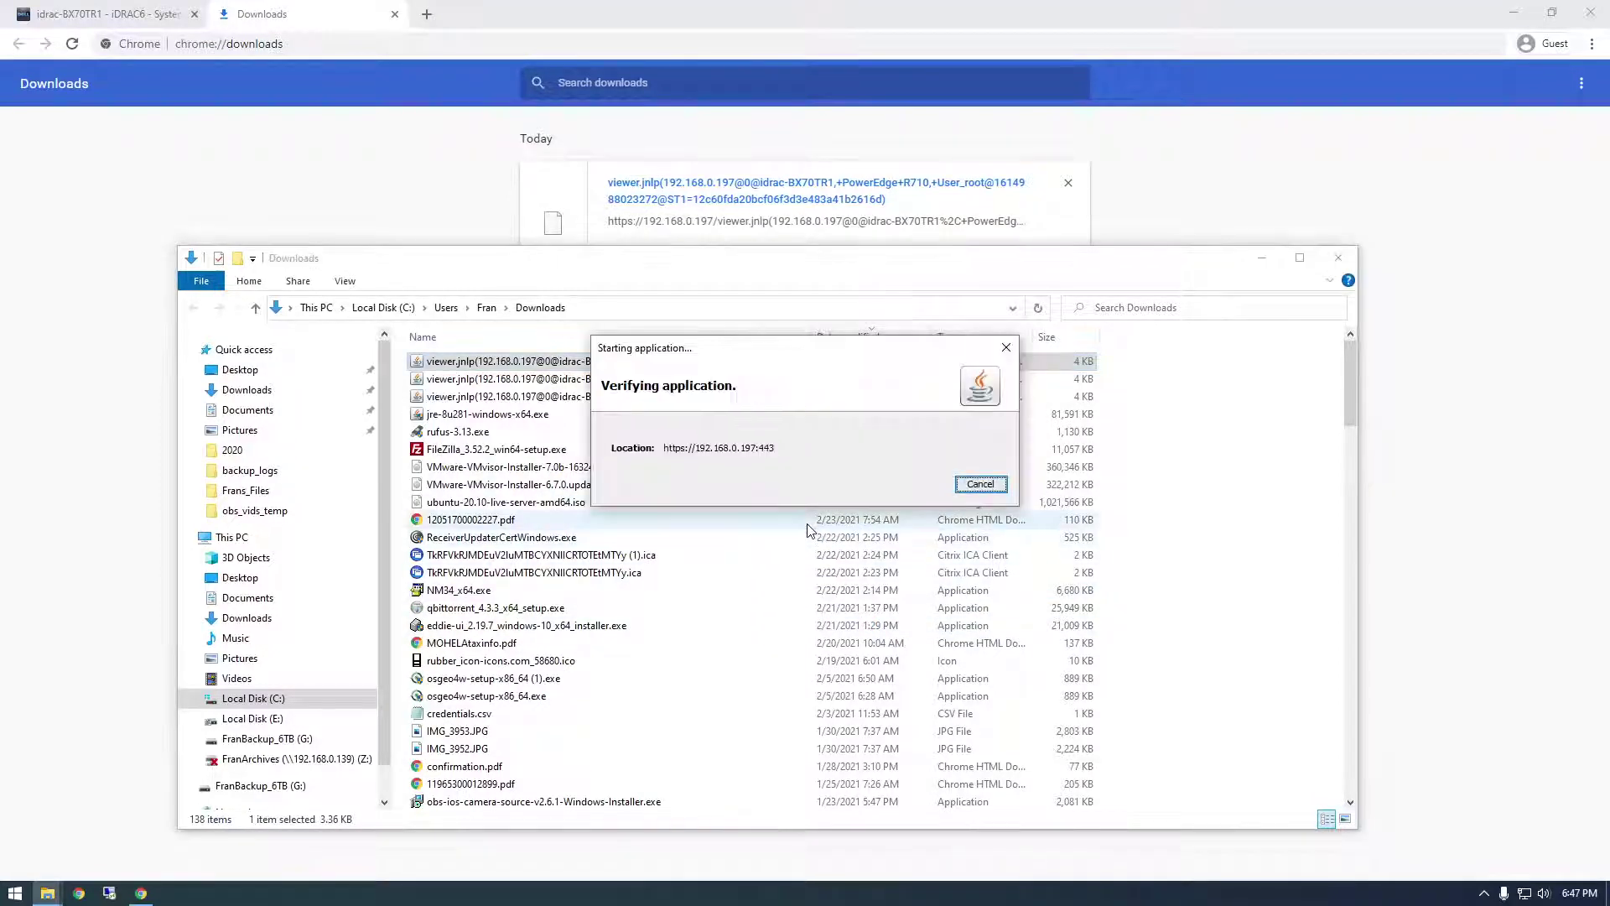
{"action": "left_click", "coordinate": [635, 473]}
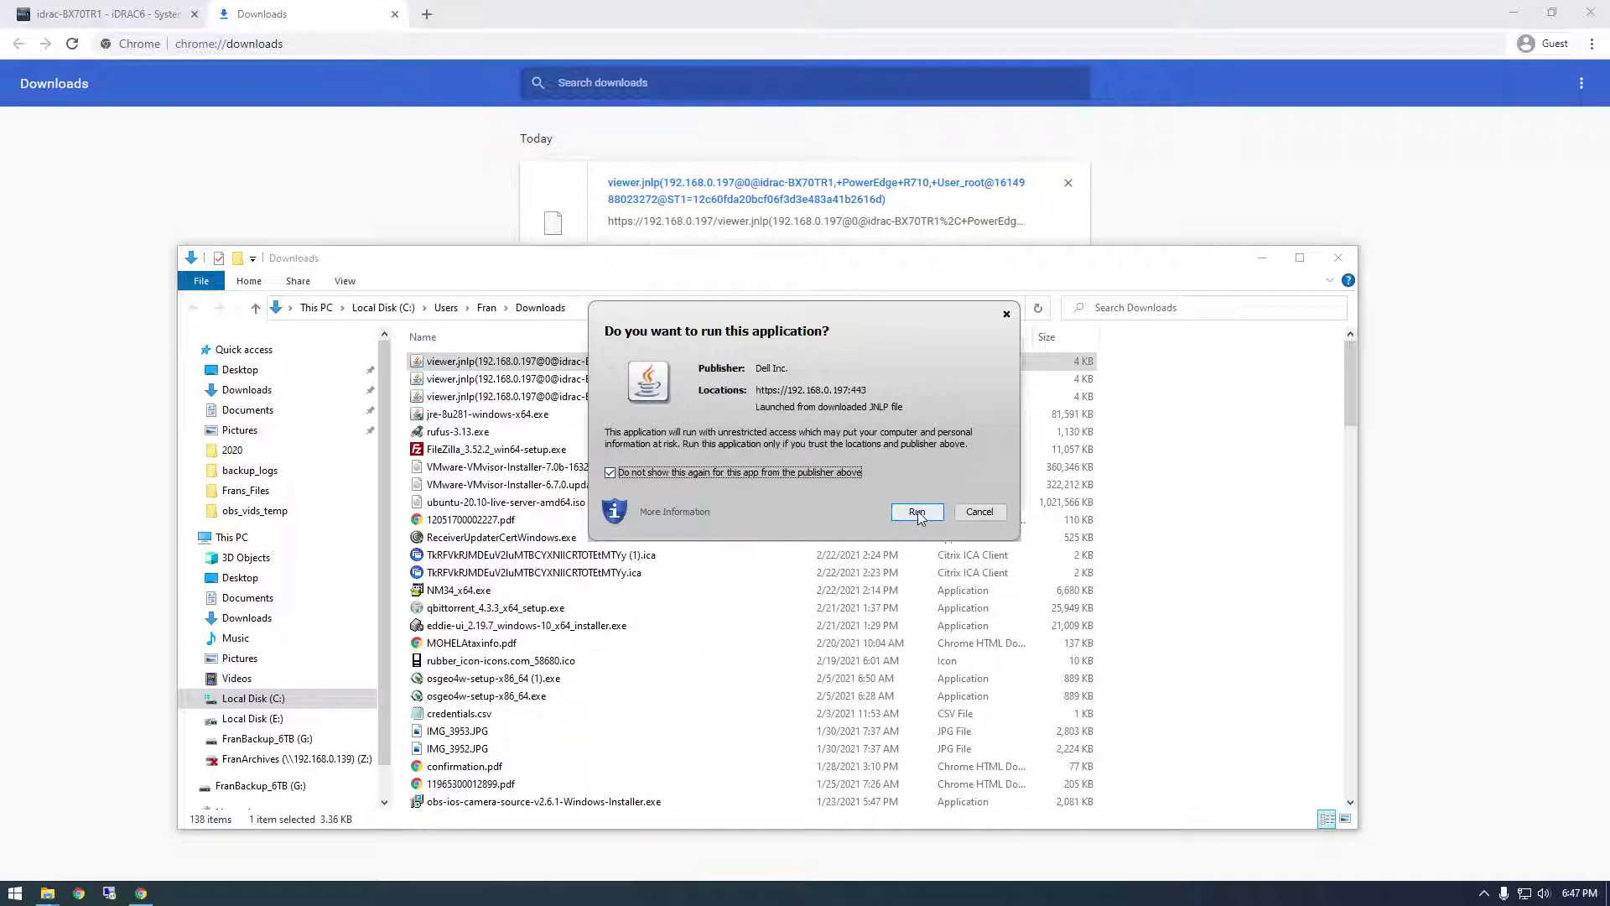
Run the Dell viewer, centre and enlarge the console showing the R710 Boot Manager, and close Explorer
{"action": "left_click", "coordinate": [918, 512]}
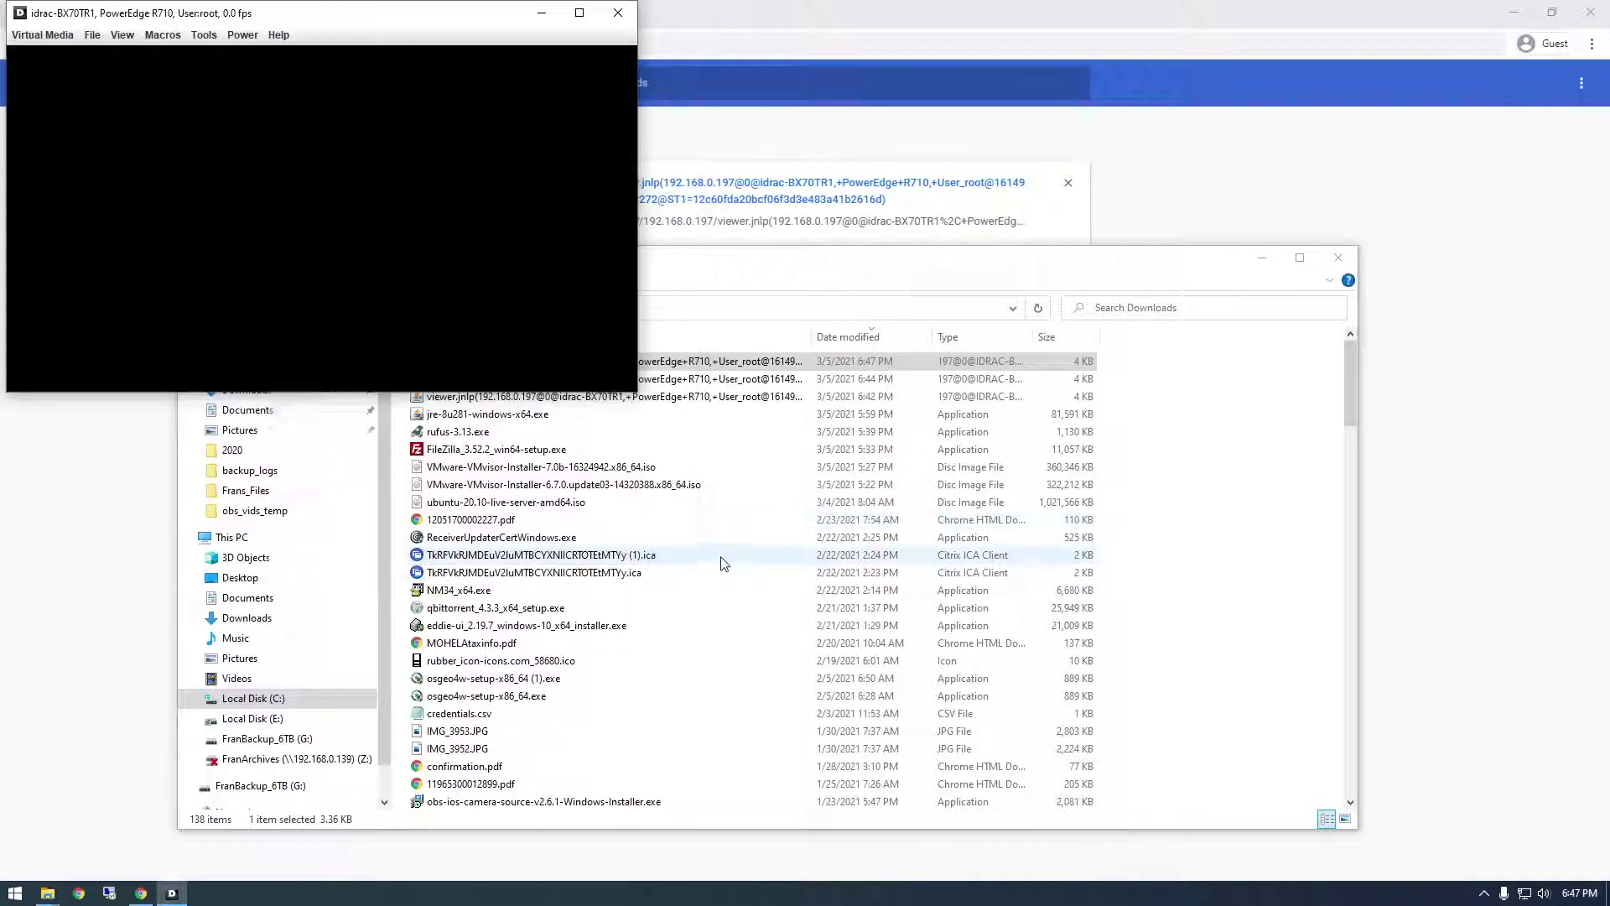
{"action": "left_click_drag", "start_coordinate": [304, 12], "coordinate": [830, 237]}
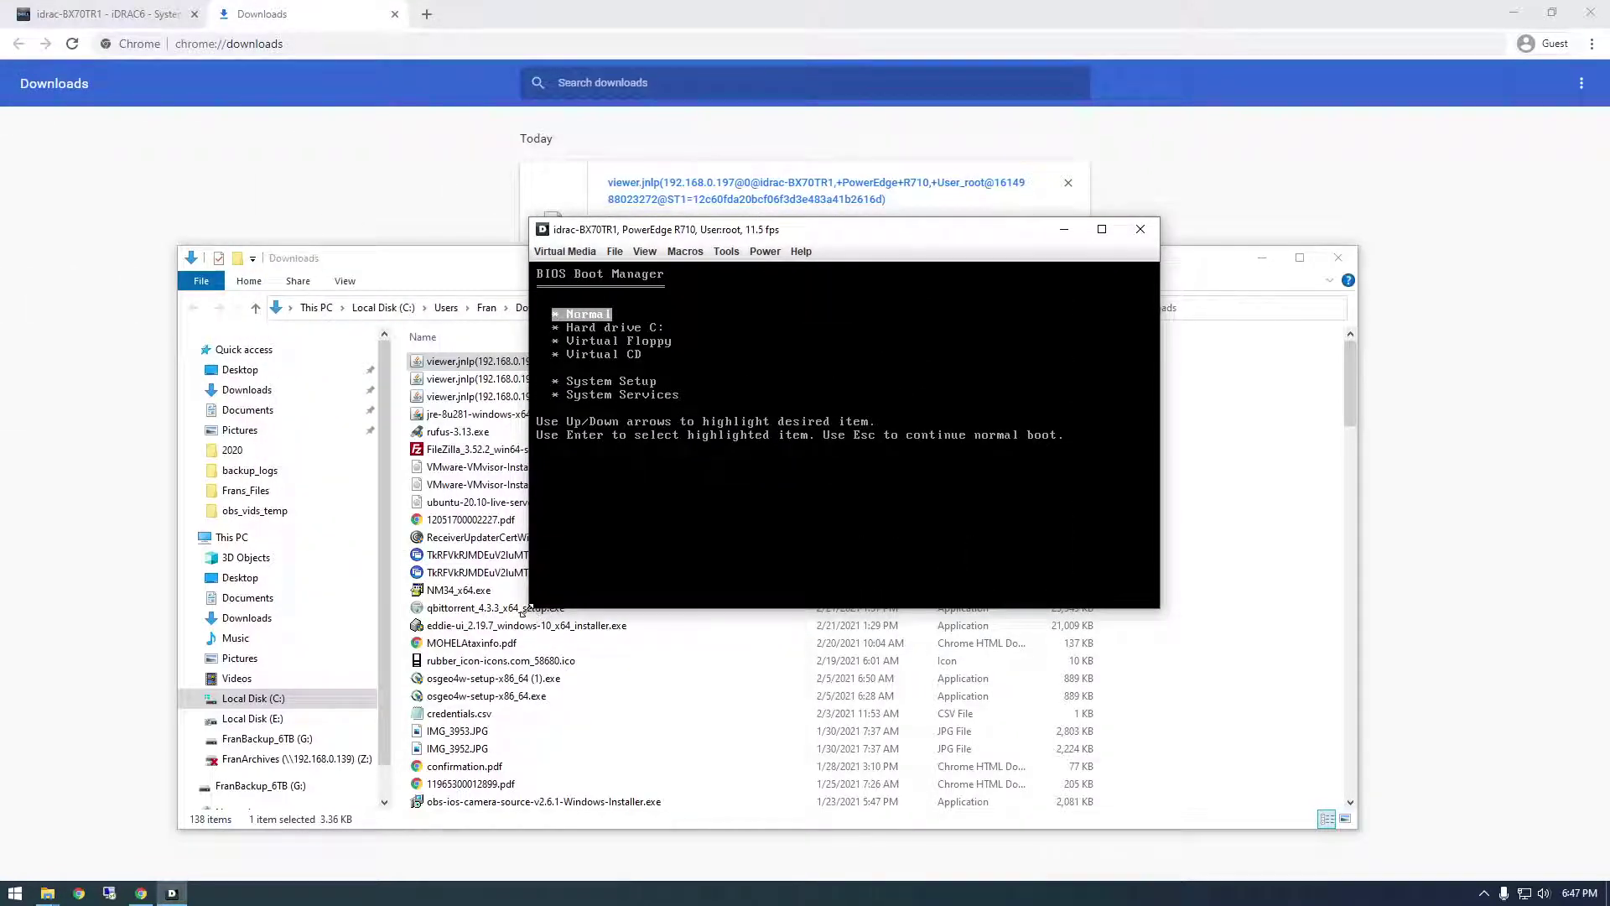
{"action": "left_click_drag", "start_coordinate": [527, 609], "coordinate": [475, 683]}
{"action": "left_click_drag", "start_coordinate": [775, 235], "coordinate": [721, 161]}
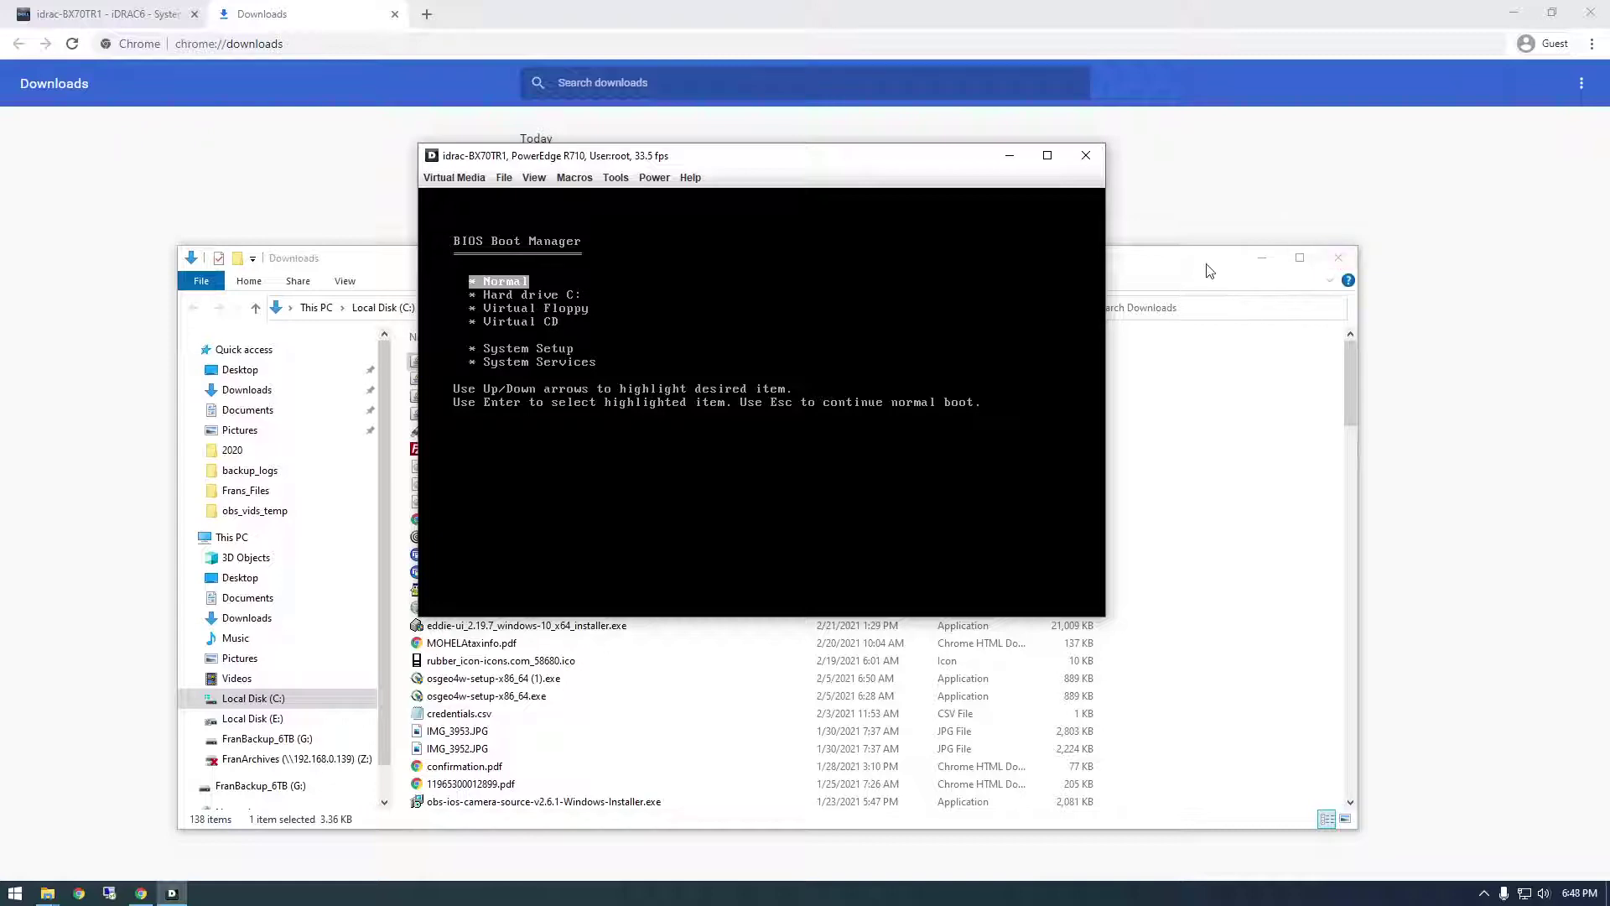
{"action": "left_click_drag", "start_coordinate": [1213, 263], "coordinate": [1261, 332]}
{"action": "left_click", "coordinate": [1386, 329]}
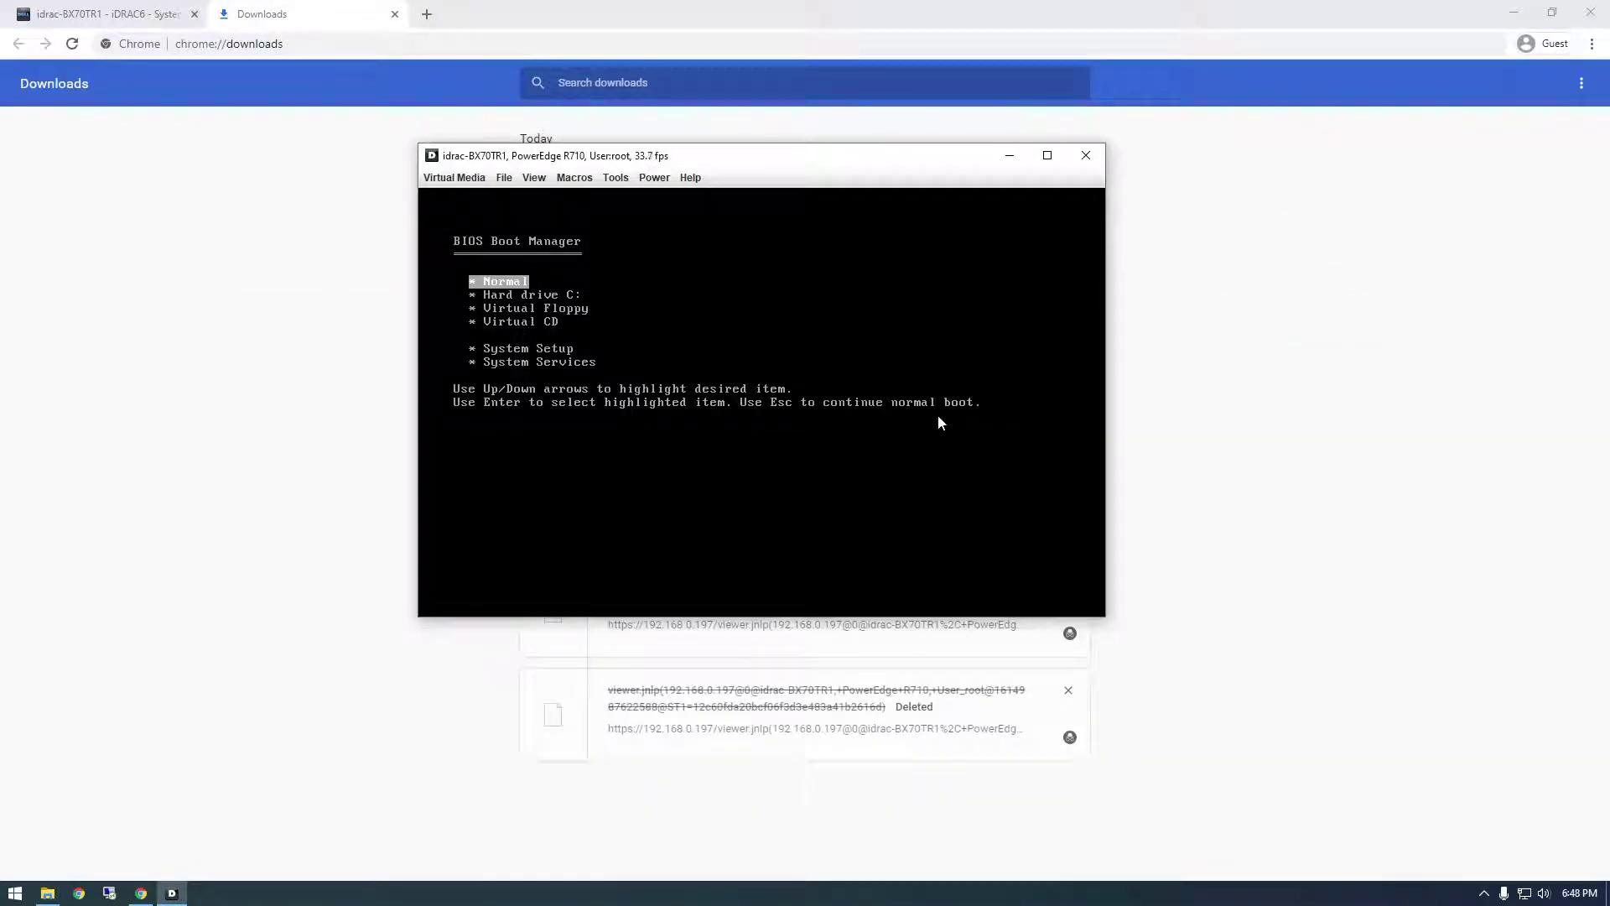